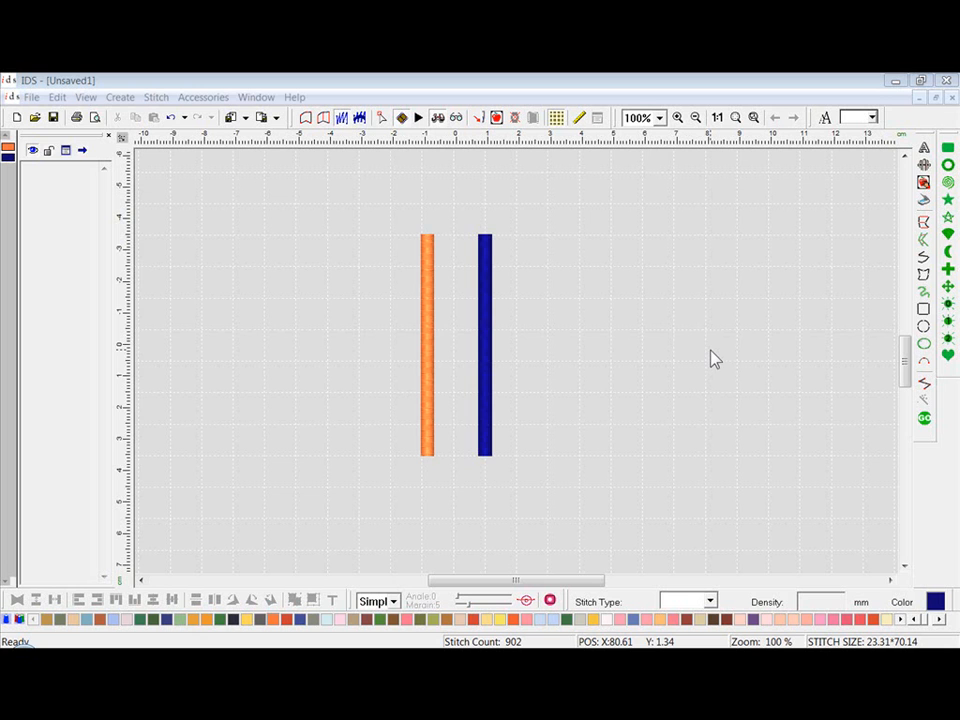
- Display the design as outlines, enlarge it, and select the rectangular area shape and the single vertical line in turn to compare them
{"action": "left_click", "coordinate": [421, 182]}
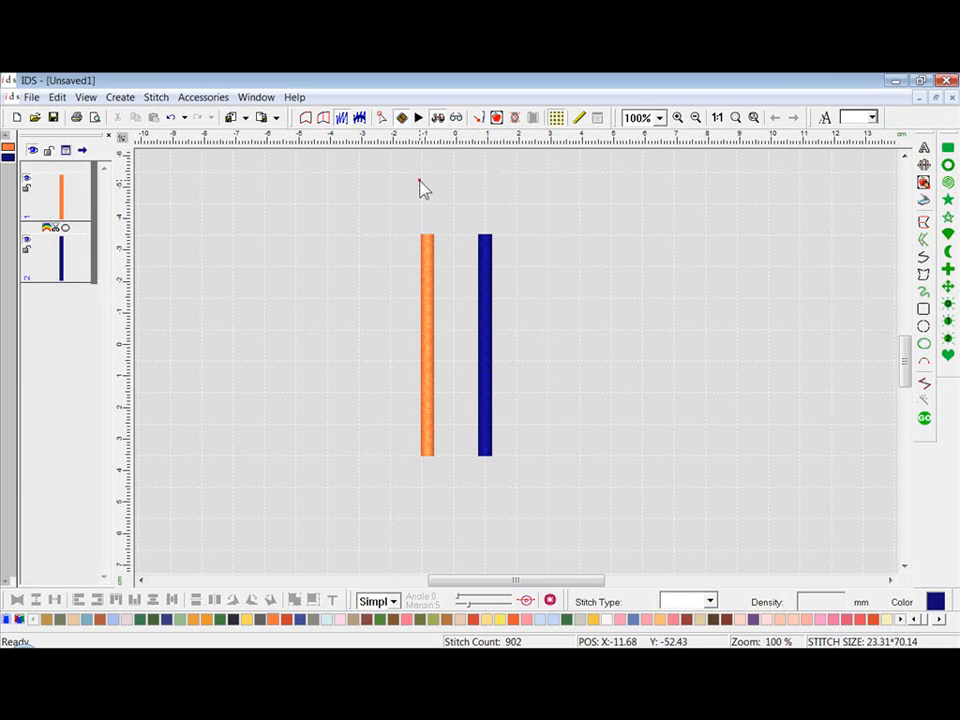
{"action": "left_click", "coordinate": [306, 119]}
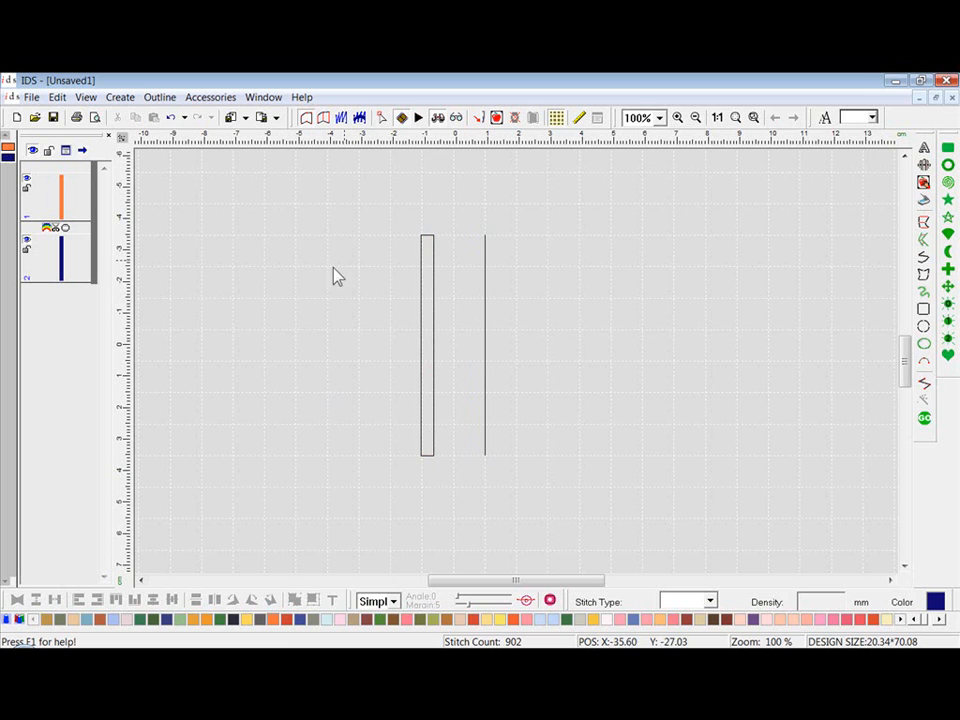
{"action": "left_click", "coordinate": [736, 118]}
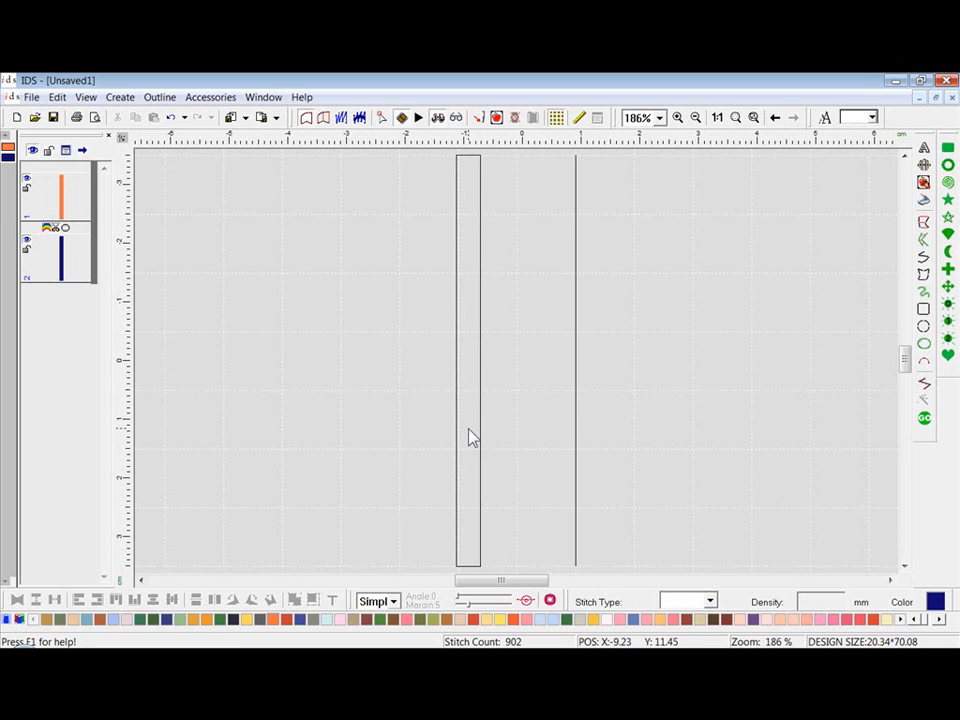
{"action": "left_click", "coordinate": [472, 455]}
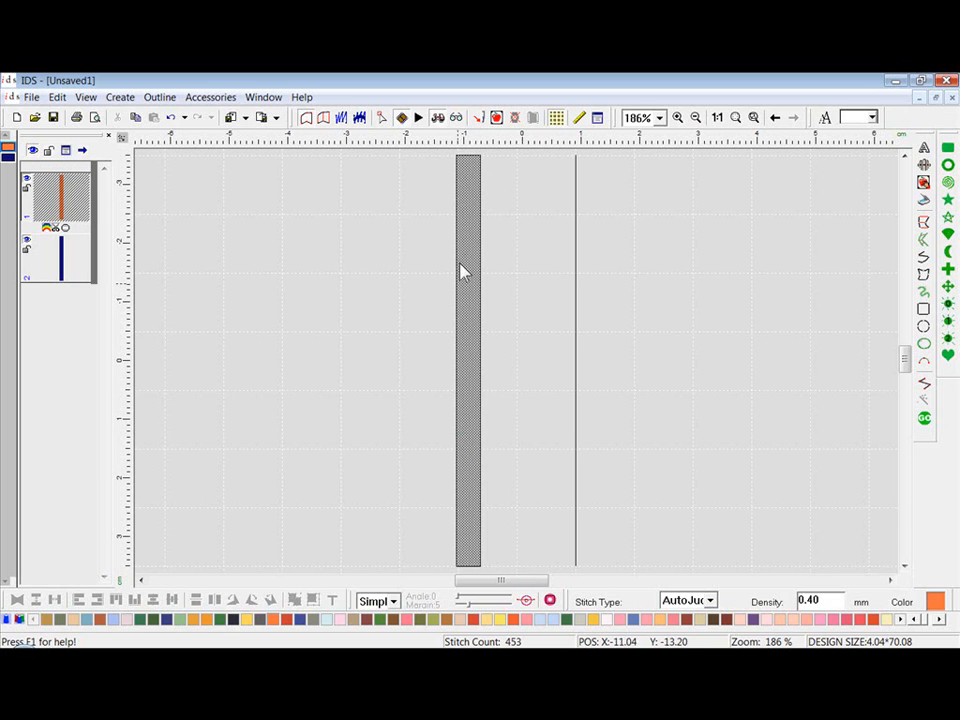
{"action": "left_click", "coordinate": [575, 530]}
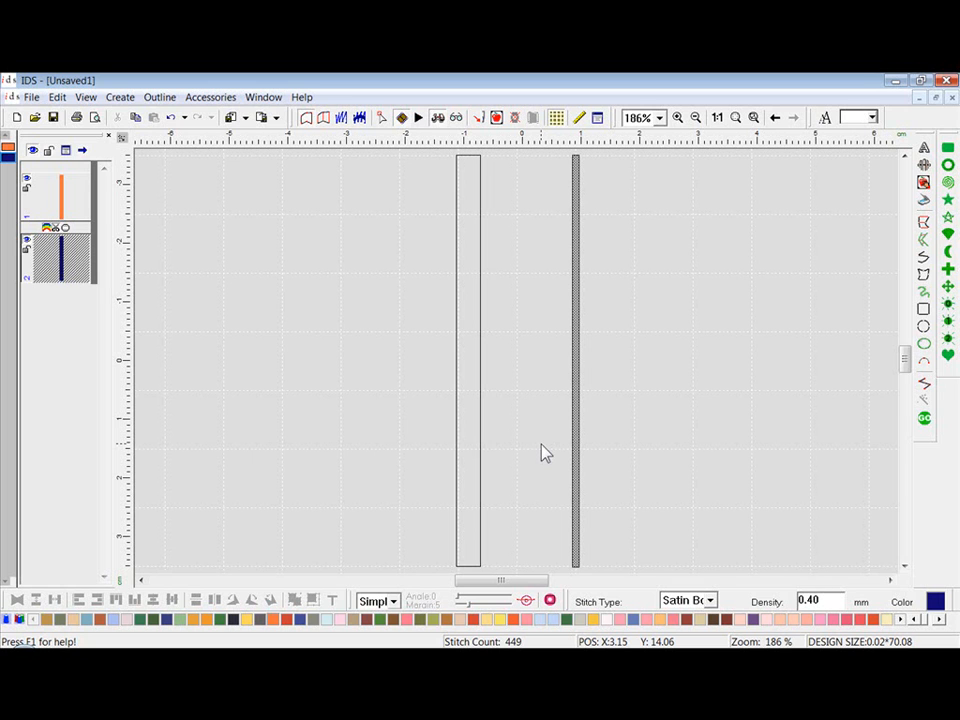
- Examine the stitch types available for the rectangular area outline in its stitch properties, without changing anything
{"action": "left_click", "coordinate": [468, 374]}
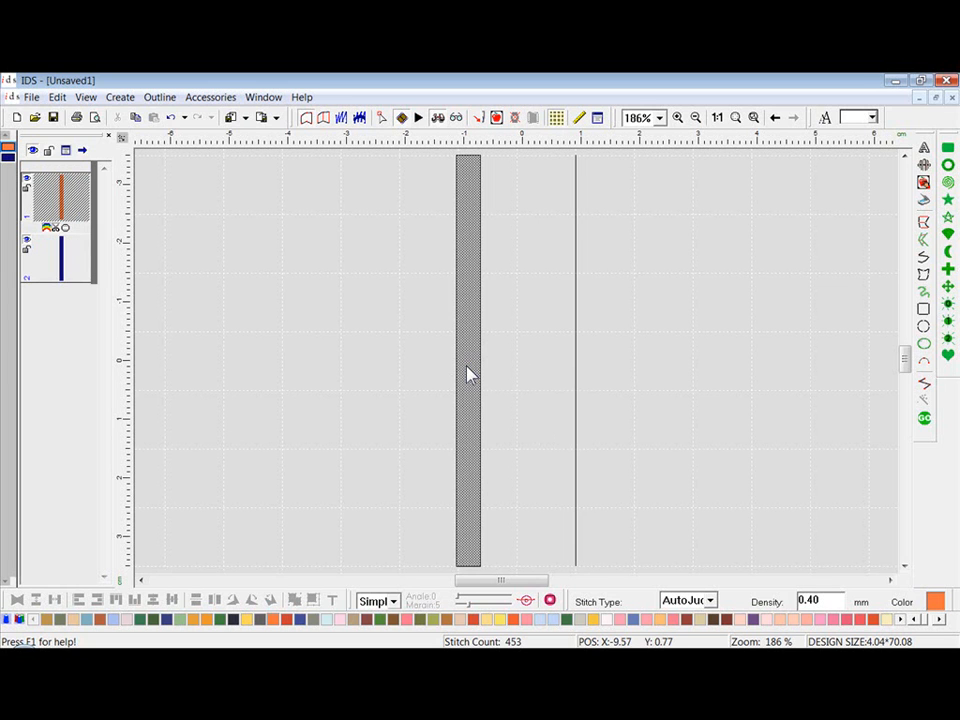
{"action": "left_click", "coordinate": [597, 119]}
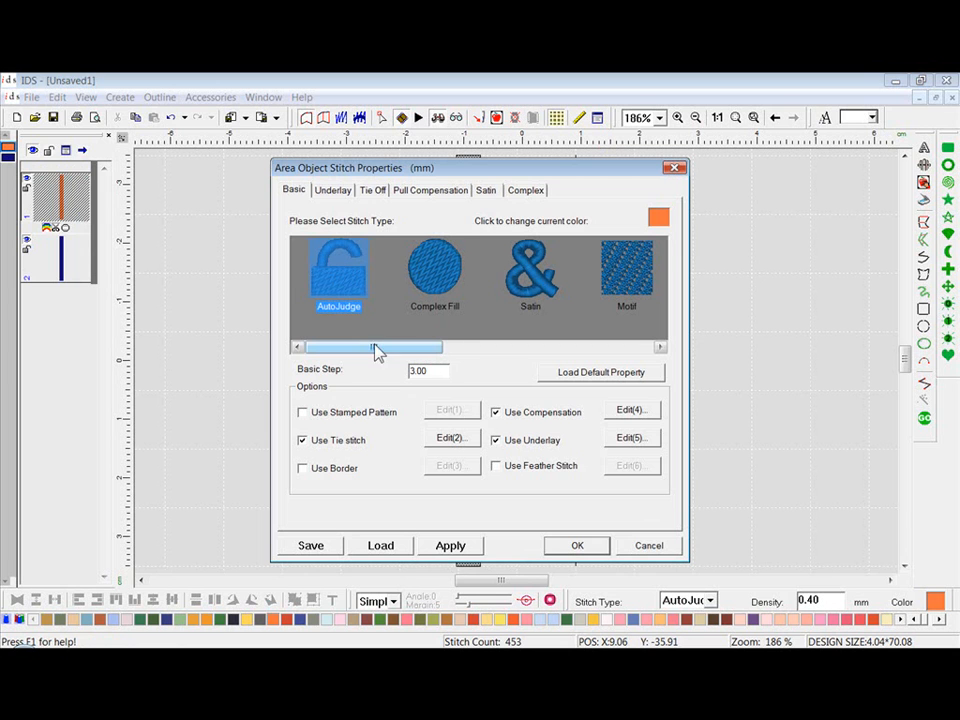
{"action": "left_click_drag", "start_coordinate": [379, 347], "coordinate": [589, 343]}
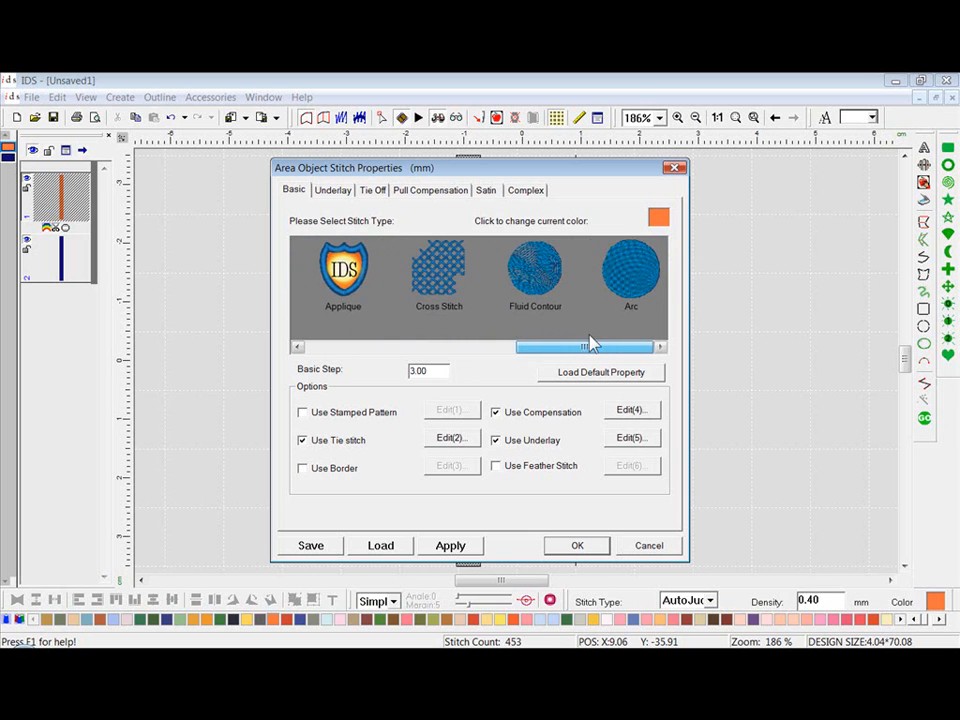
{"action": "left_click", "coordinate": [660, 548]}
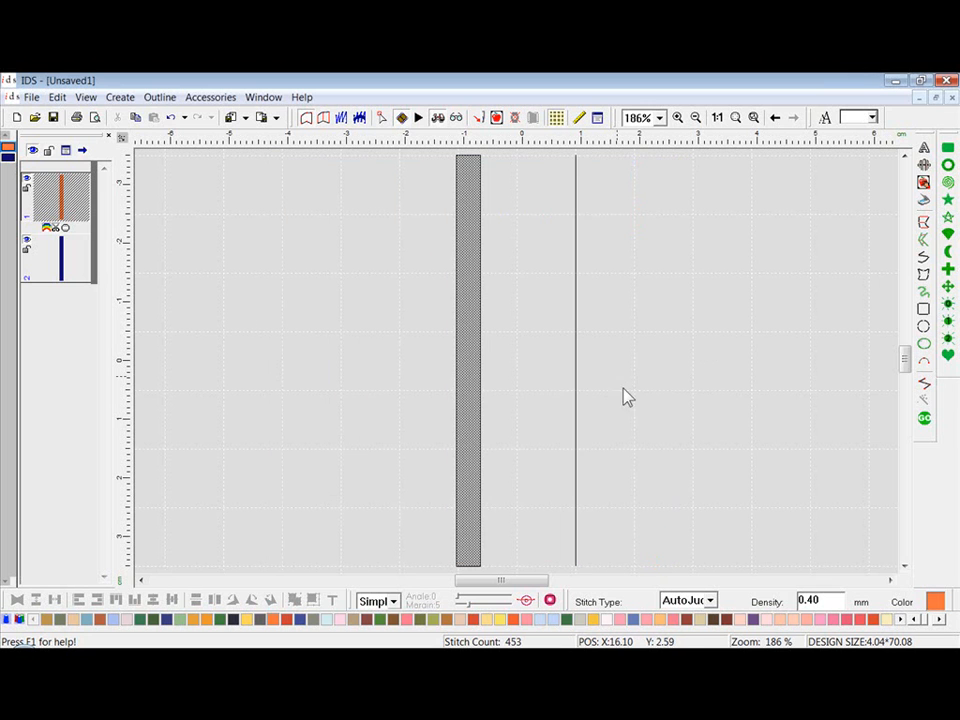
- Examine the stitch types available for the vertical line outline in its stitch properties
{"action": "left_click", "coordinate": [575, 318]}
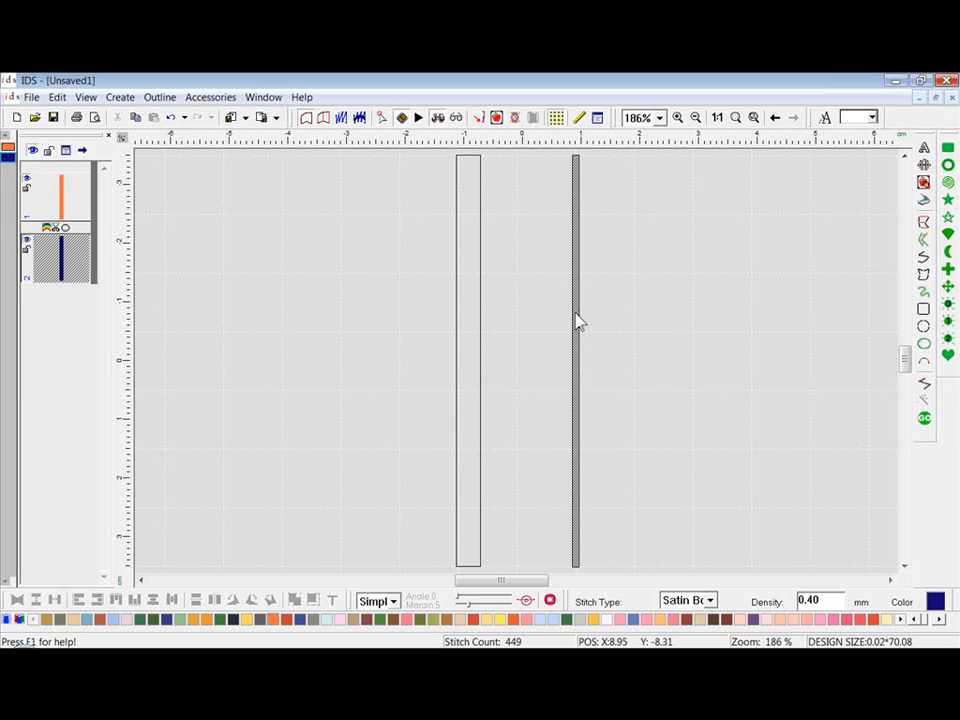
{"action": "left_click", "coordinate": [596, 118]}
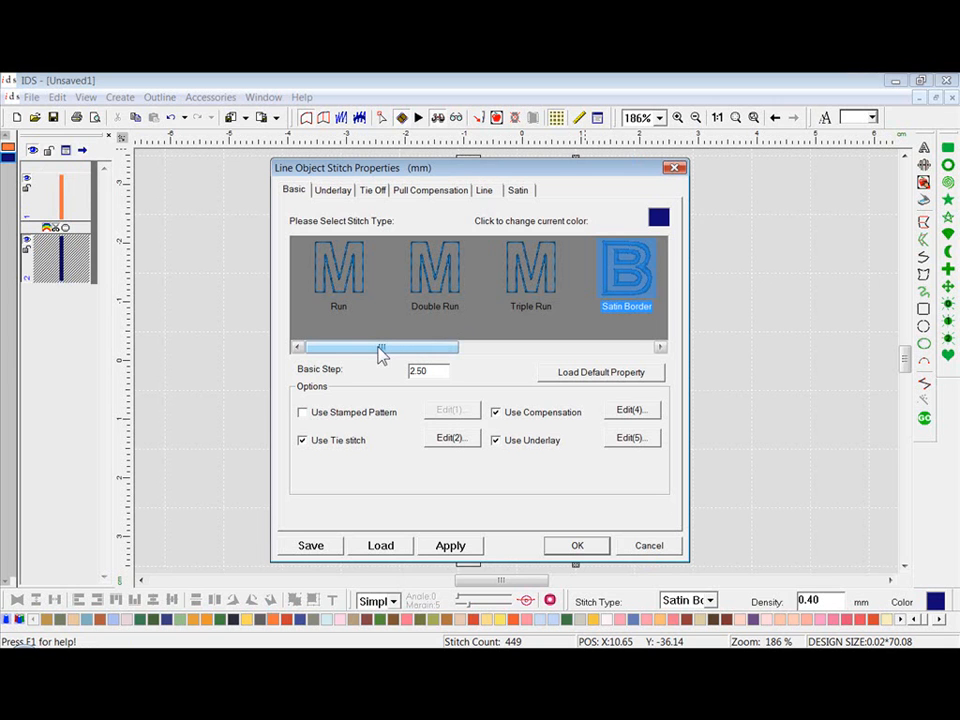
{"action": "left_click_drag", "start_coordinate": [381, 350], "coordinate": [340, 348]}
{"action": "left_click", "coordinate": [600, 550]}
{"action": "left_click", "coordinate": [704, 405]}
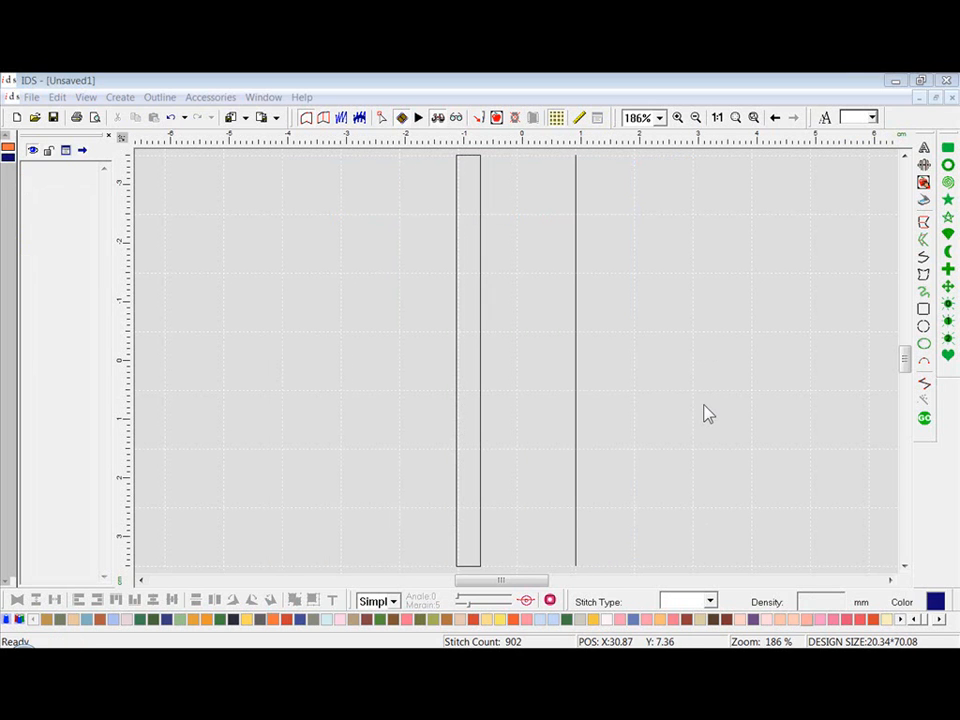
{"action": "left_click", "coordinate": [704, 413]}
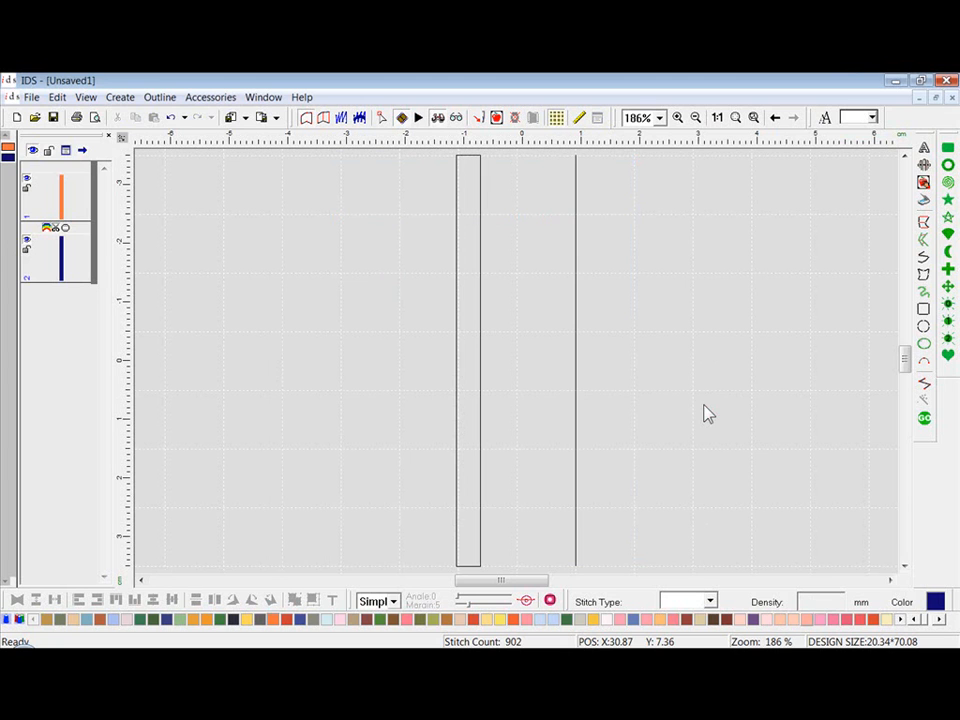
- Display the design as stitches and compare the blue and orange columns by selecting each one and both together
{"action": "left_click", "coordinate": [341, 118]}
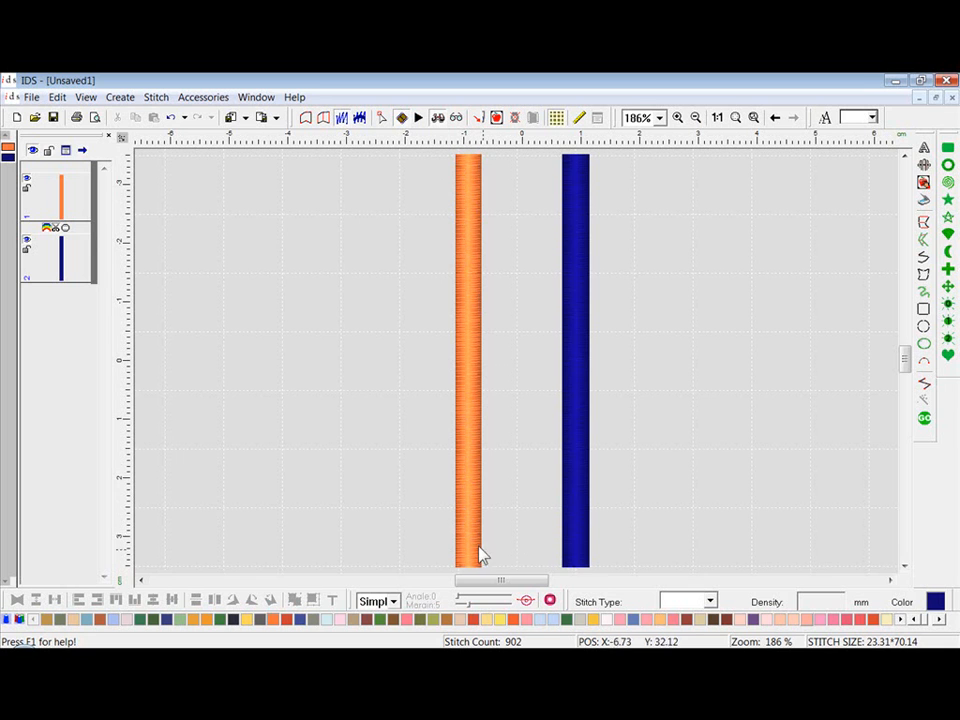
{"action": "left_click", "coordinate": [575, 462]}
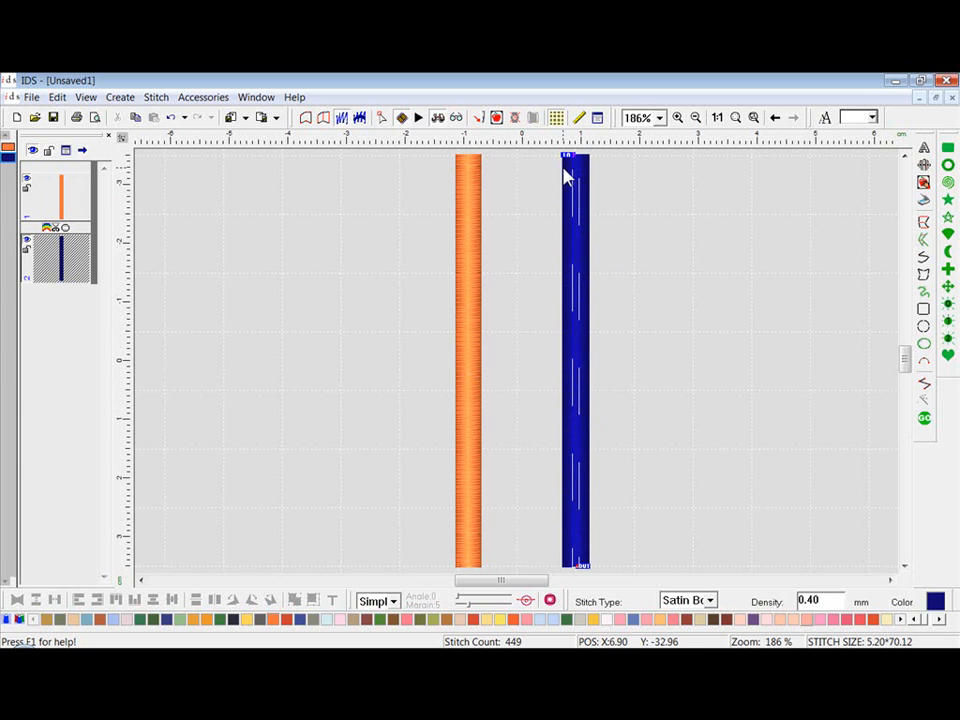
{"action": "left_click", "coordinate": [472, 316]}
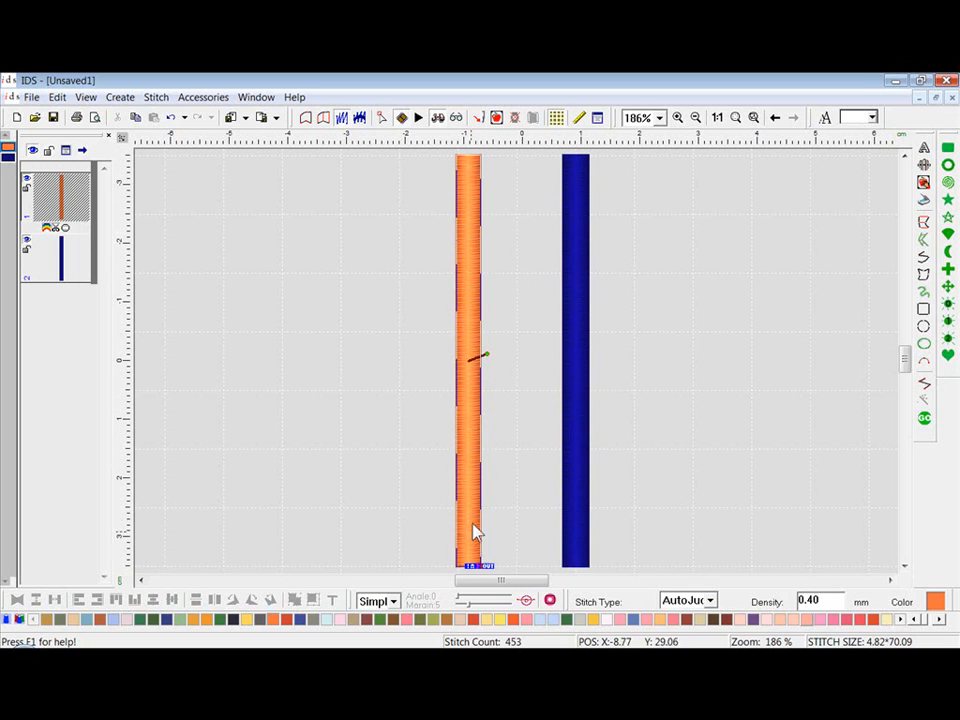
{"action": "left_click", "coordinate": [577, 222], "text": "shift"}
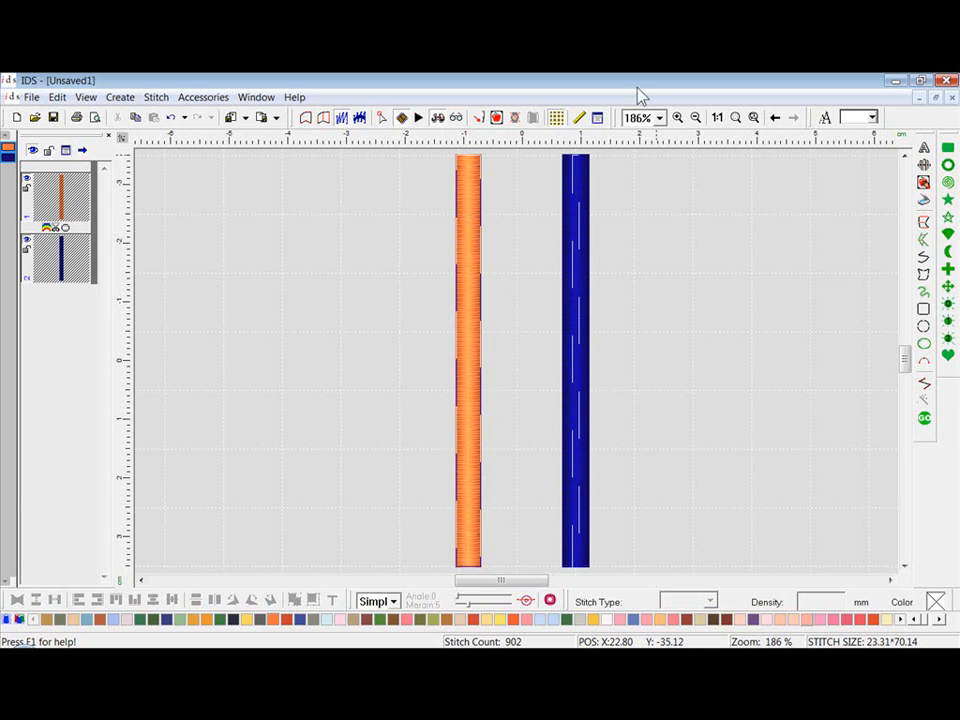
{"action": "left_click", "coordinate": [717, 414]}
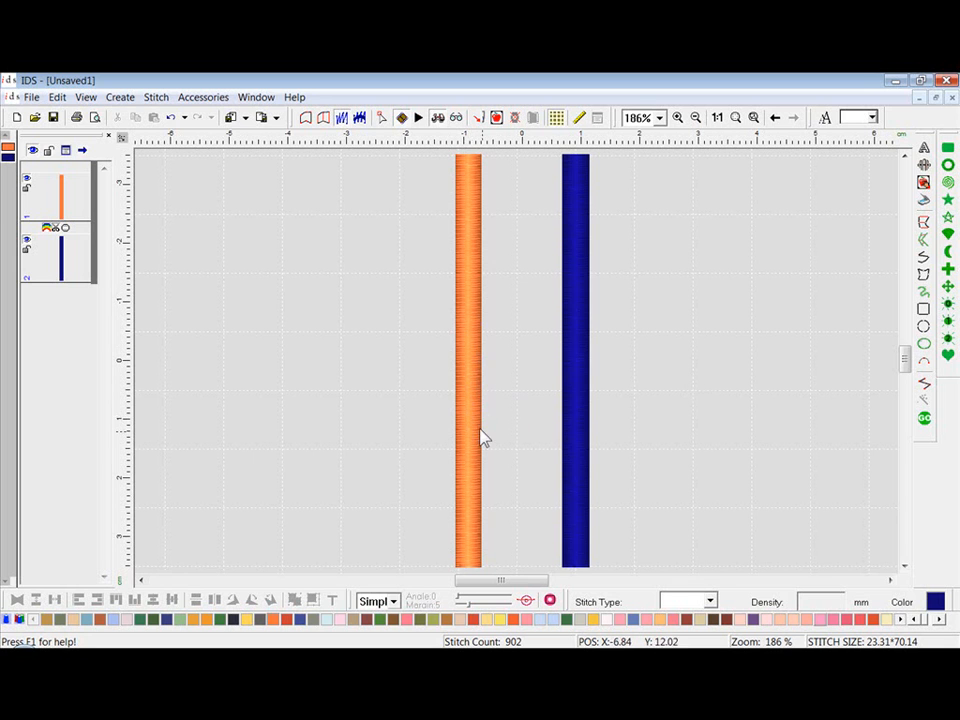
- Review the full range of area stitch types for the orange column in its stitch properties, from AutoJudge to Arc
{"action": "left_click", "coordinate": [470, 390]}
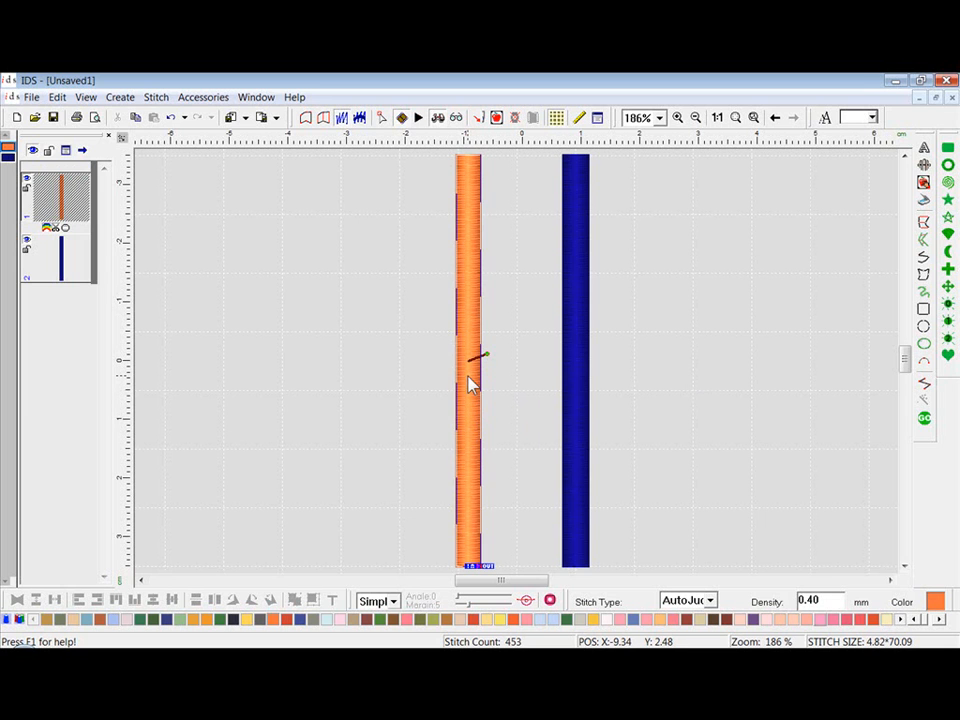
{"action": "left_click", "coordinate": [600, 120]}
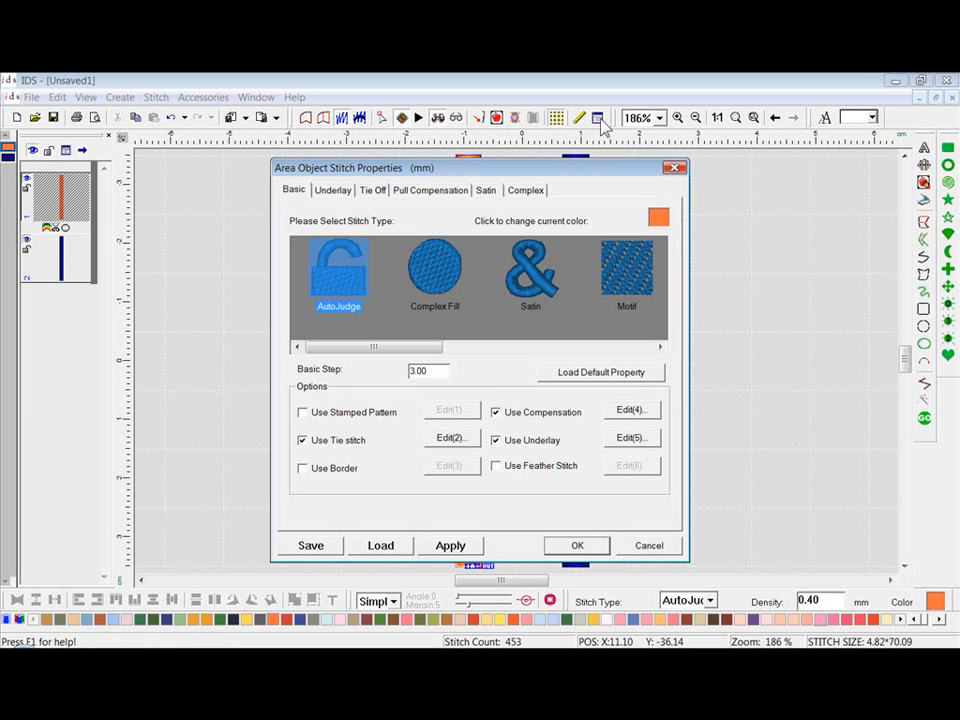
{"action": "left_click_drag", "start_coordinate": [425, 348], "coordinate": [640, 348]}
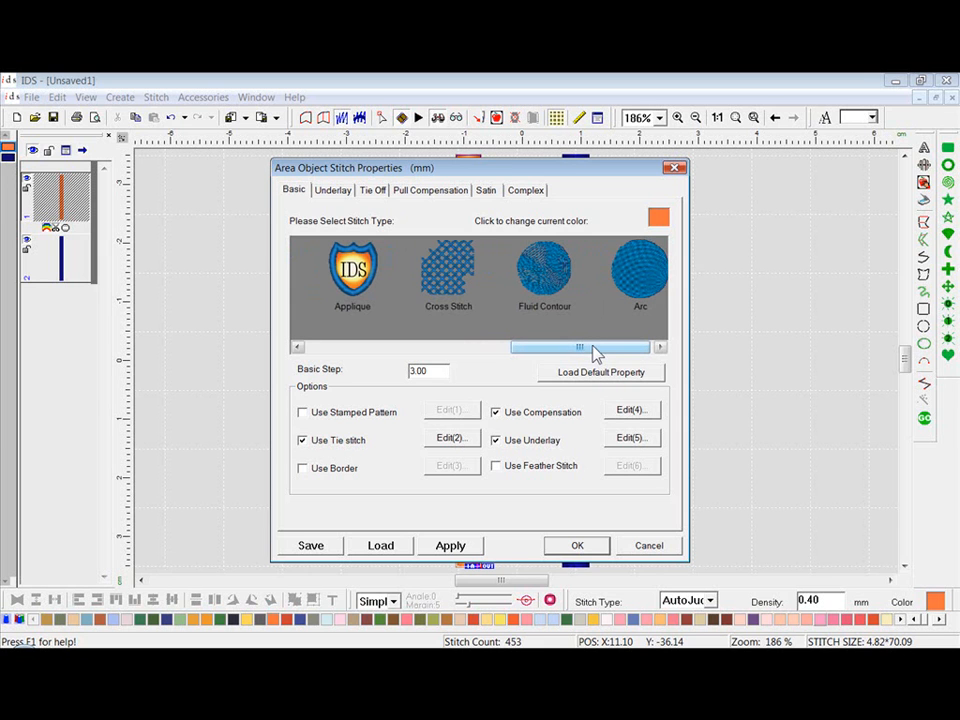
{"action": "left_click", "coordinate": [584, 551]}
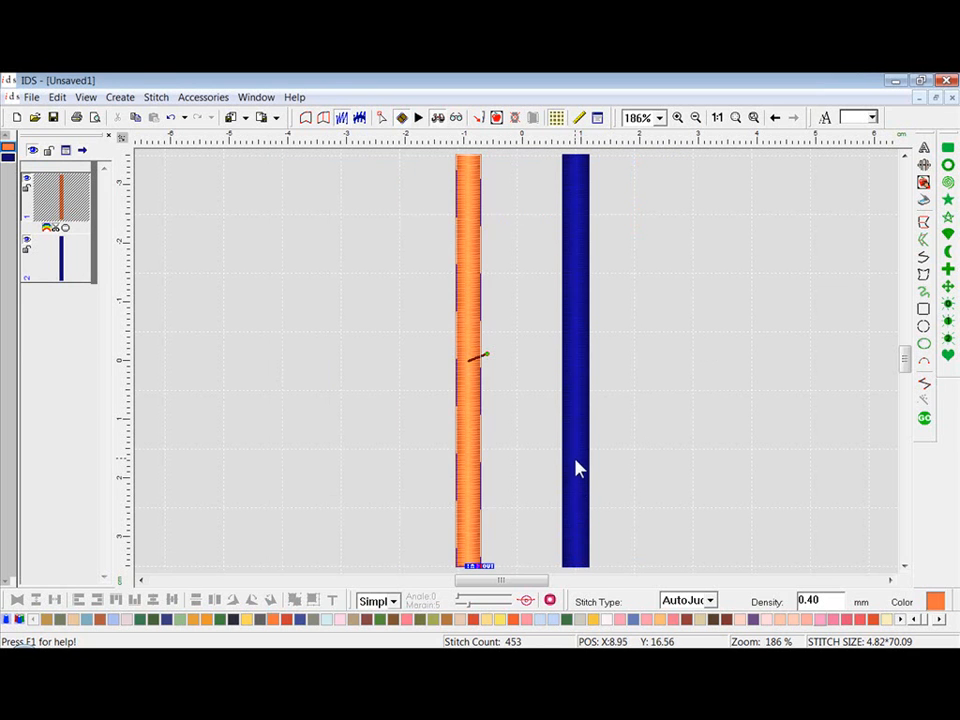
- Review the line stitch types for the blue column in its stitch properties, through to Running Sequin
{"action": "left_click", "coordinate": [577, 461]}
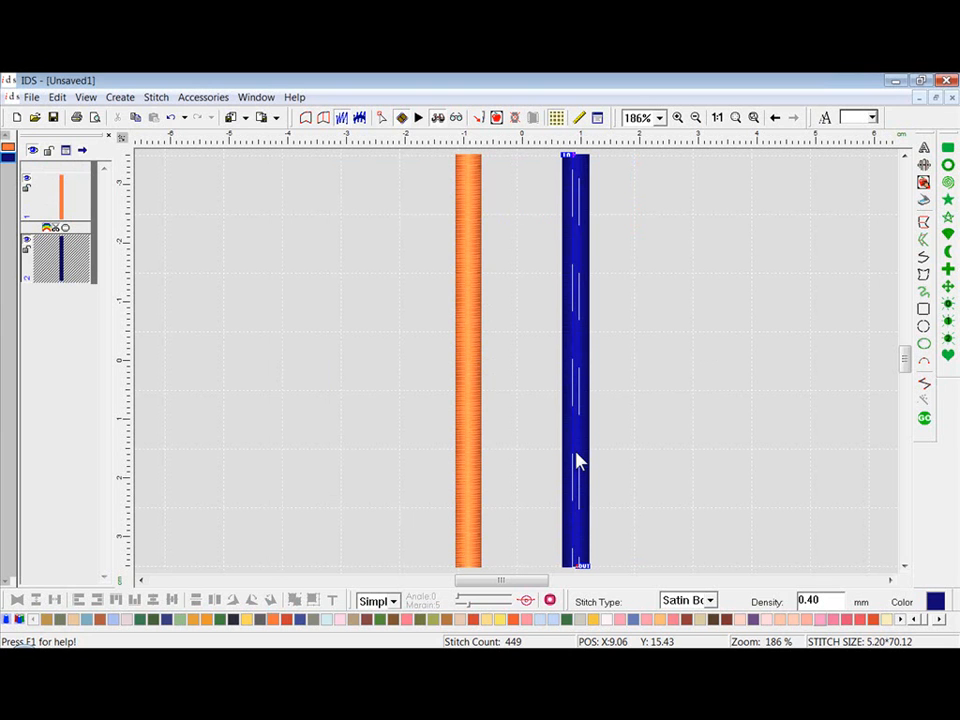
{"action": "left_click", "coordinate": [598, 118]}
{"action": "left_click_drag", "start_coordinate": [446, 347], "coordinate": [641, 343]}
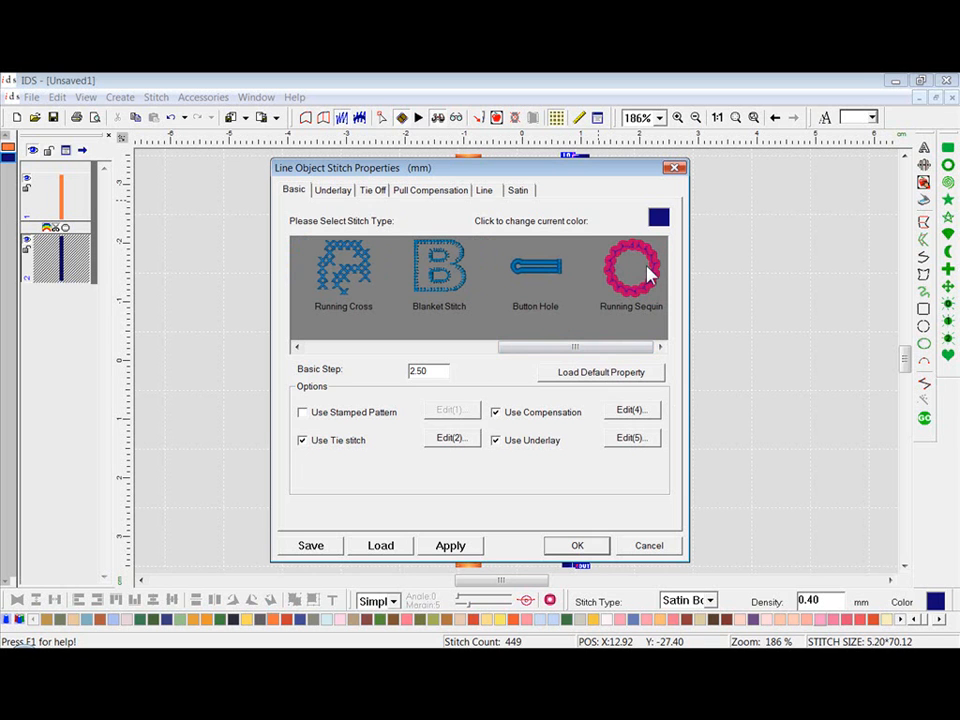
{"action": "key", "text": "Return"}
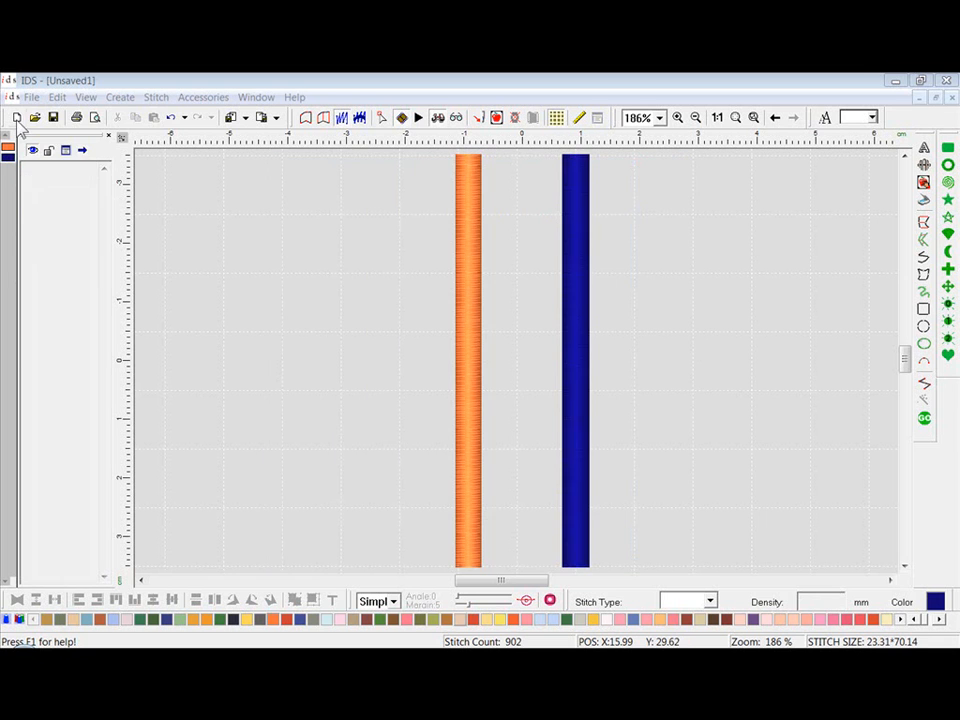
- Create a new blank design and activate the Free Hand Line tool for a line-type object
{"action": "left_click", "coordinate": [31, 98]}
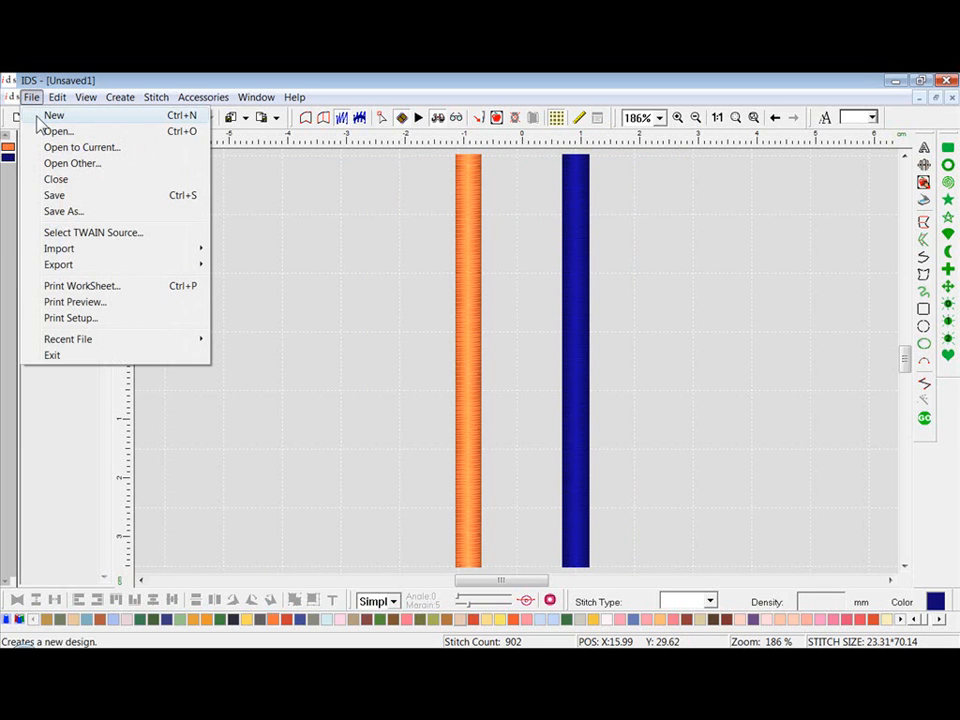
{"action": "left_click", "coordinate": [52, 115]}
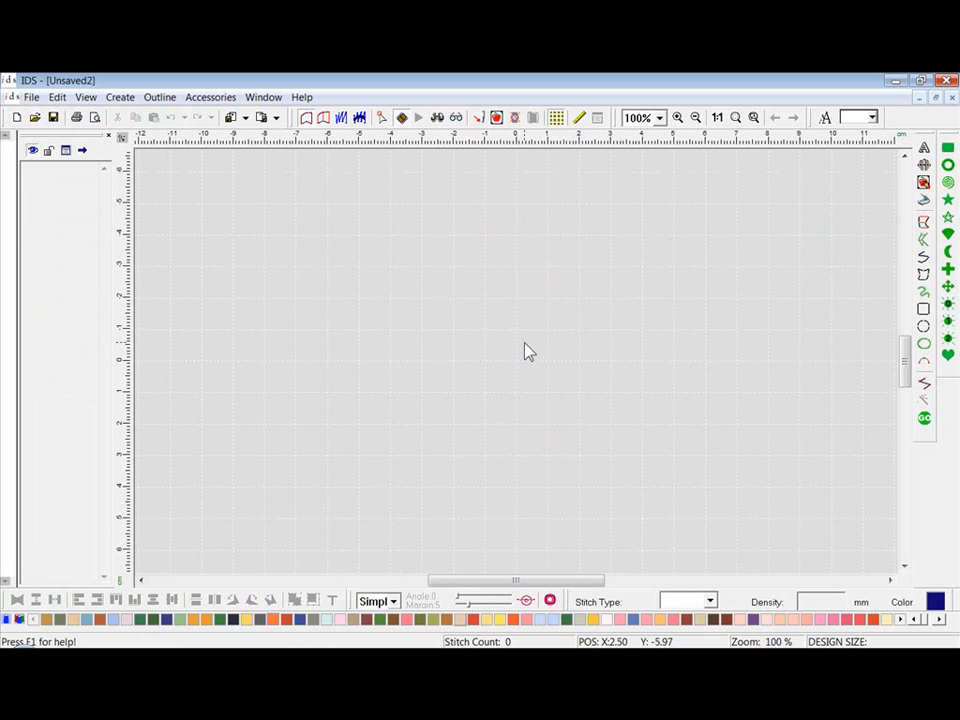
{"action": "left_click", "coordinate": [923, 258]}
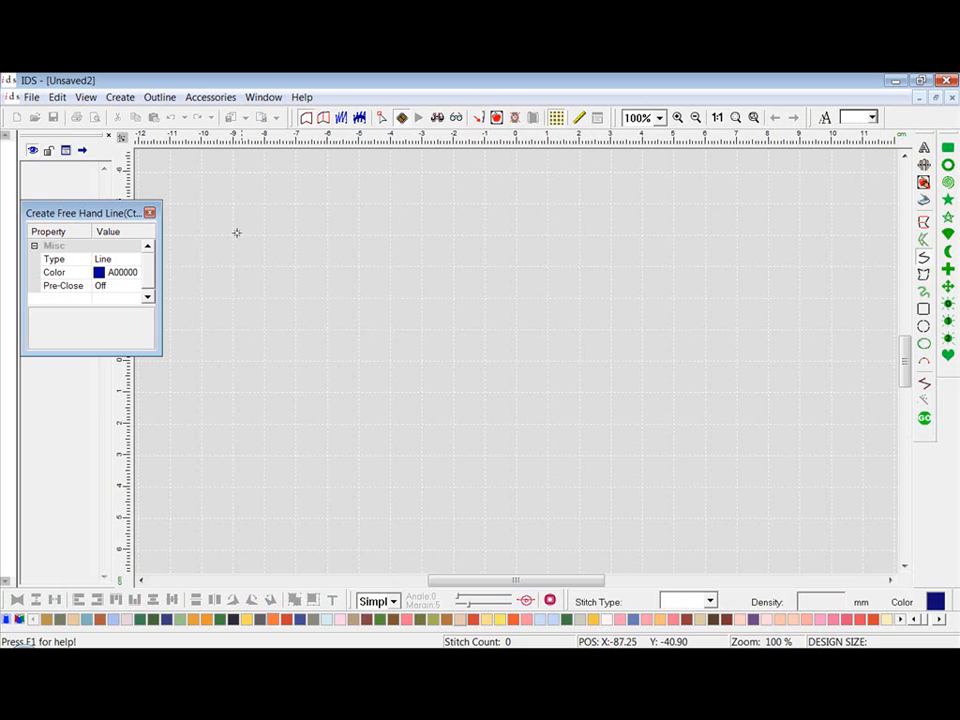
- Draw a V of straight segments from about (-6, -4) through (-3.5, -1) to (-1, -4) cm, adding a curve point near (1.6, -1.7)
{"action": "left_click", "coordinate": [325, 235]}
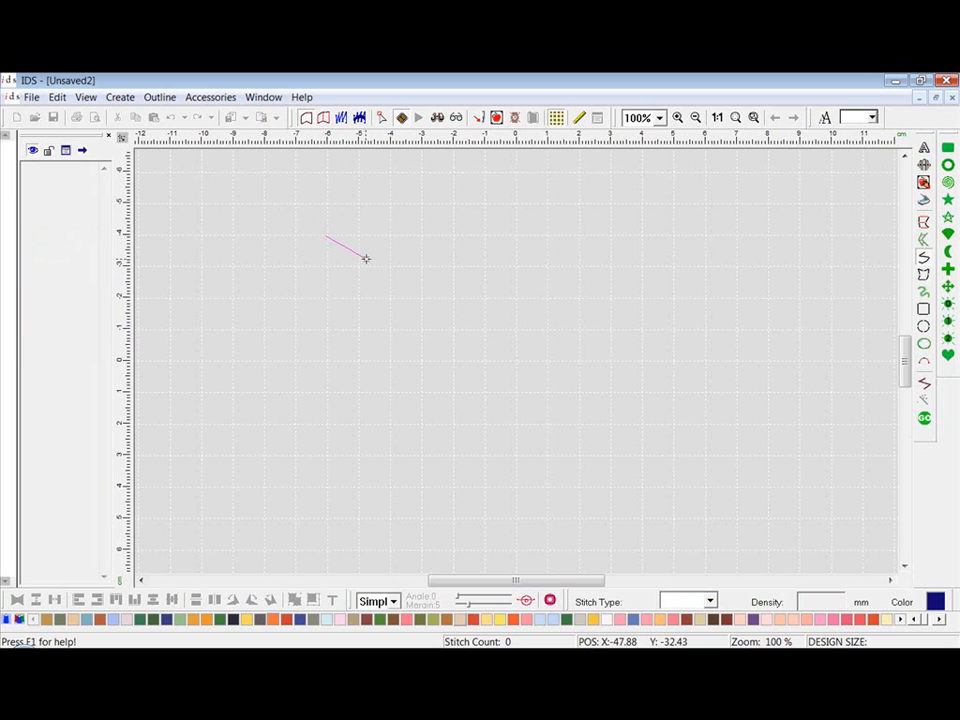
{"action": "left_click", "coordinate": [404, 328]}
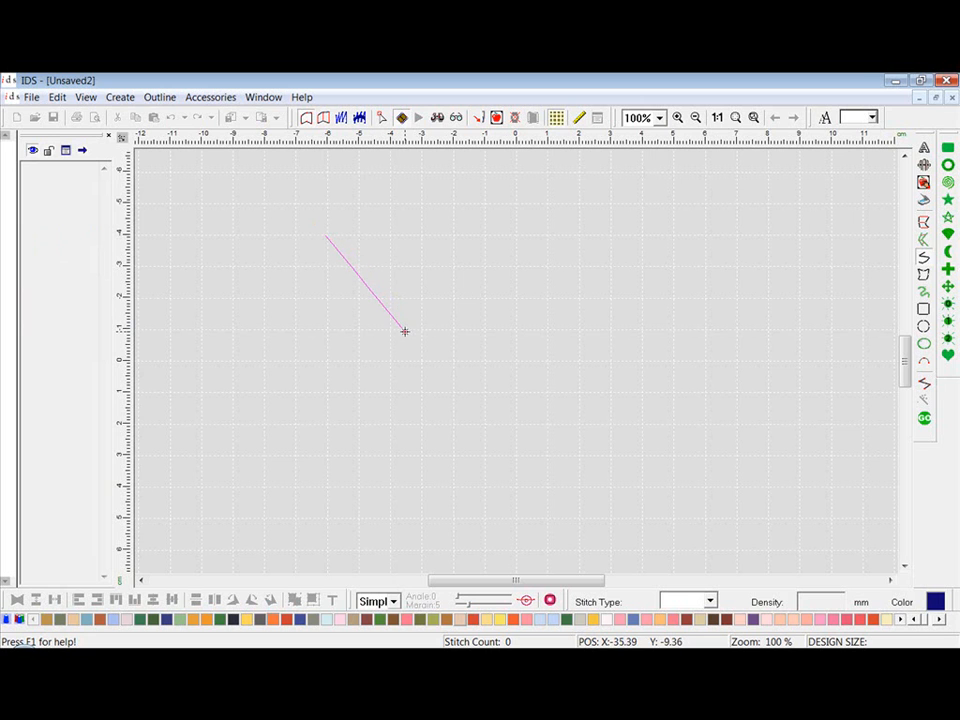
{"action": "left_click", "coordinate": [486, 234]}
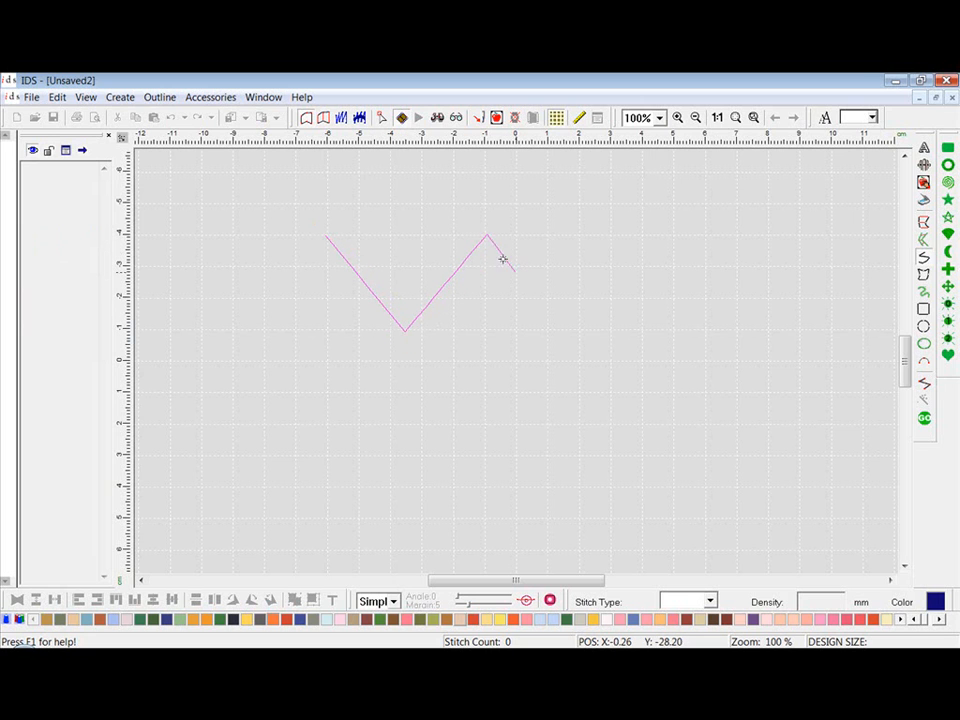
{"action": "right_click", "coordinate": [567, 306]}
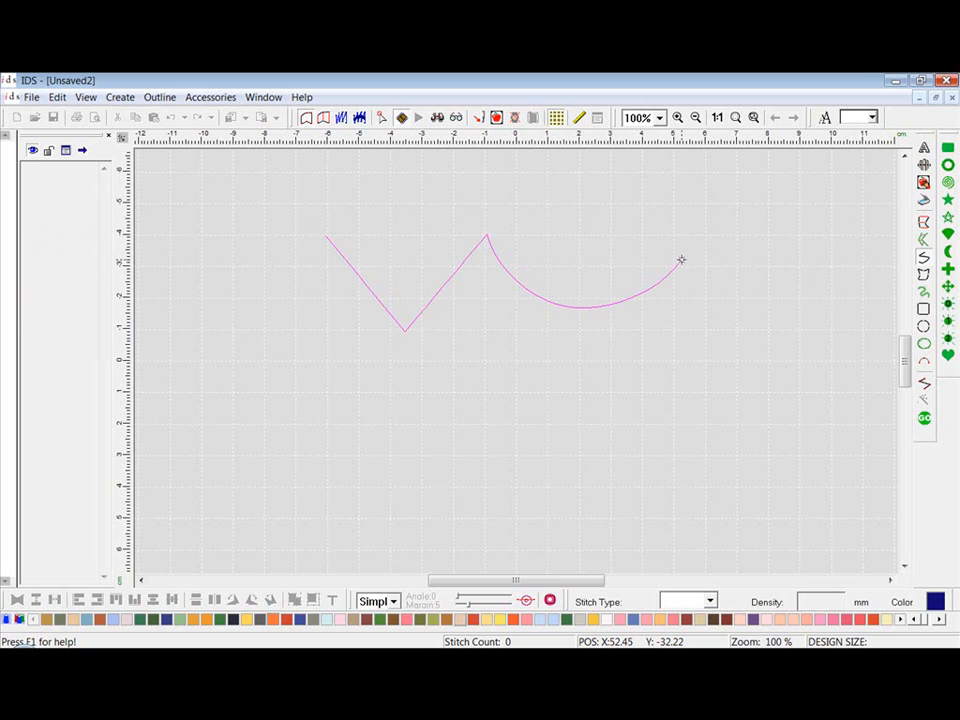
- Remove the placed points of the unfinished freehand line one by one
{"action": "key", "text": "BackSpace"}
{"action": "key", "text": "BackSpace"}
{"action": "key", "text": "BackSpace"}
{"action": "key", "text": "BackSpace"}
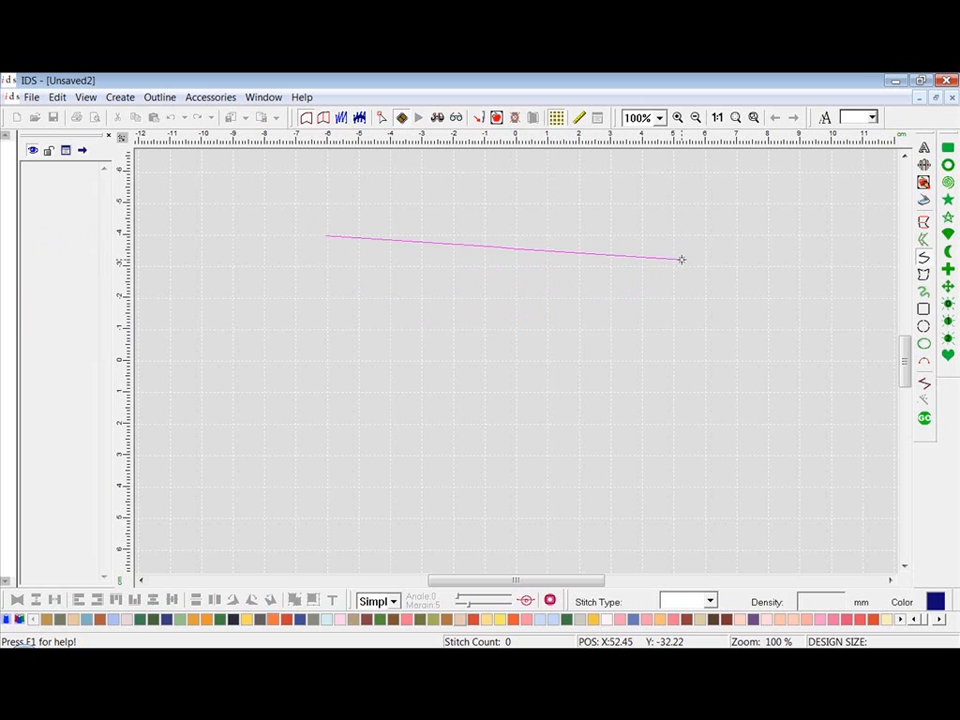
- Draw an open freehand line of three straight segments through about (-4, -5), (-7, -1), (-3.7, 3) and (-1, -1) cm
{"action": "left_click", "coordinate": [390, 204]}
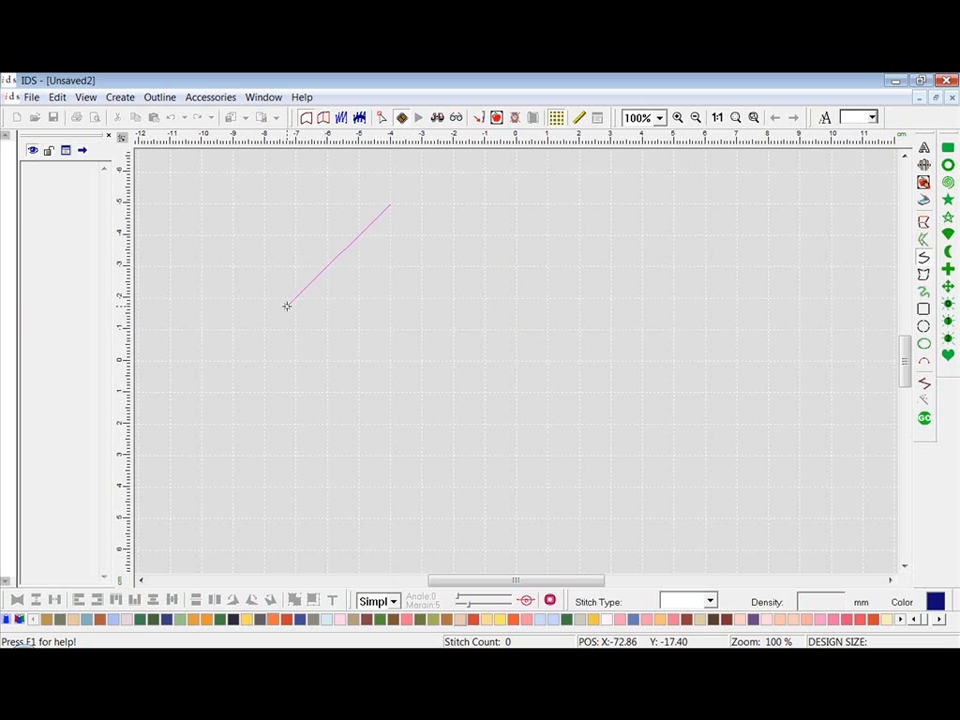
{"action": "left_click", "coordinate": [298, 328]}
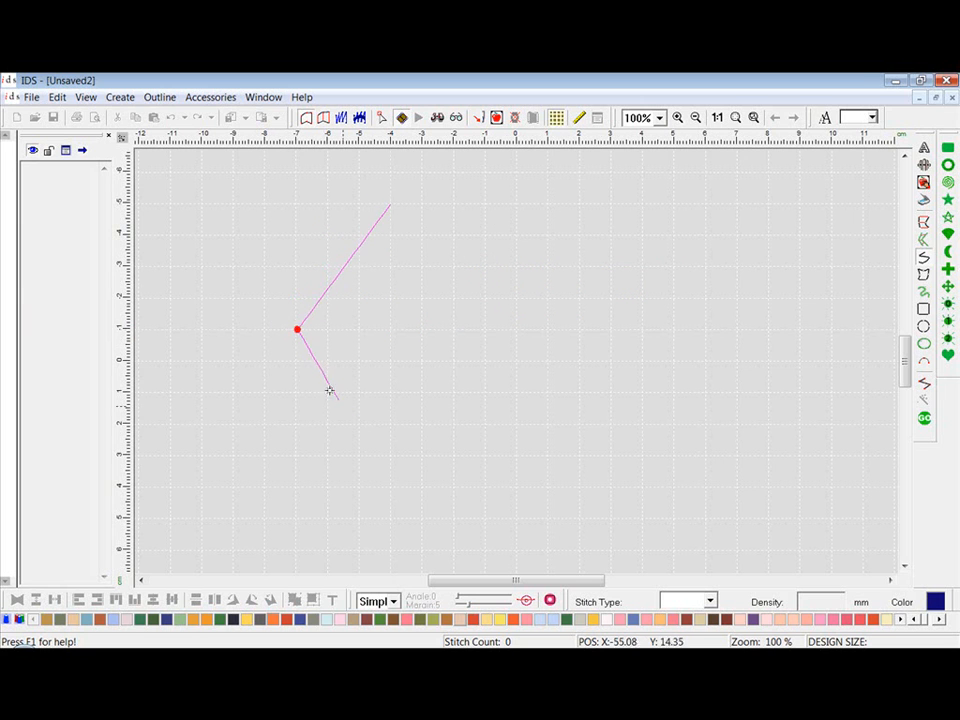
{"action": "left_click", "coordinate": [397, 457]}
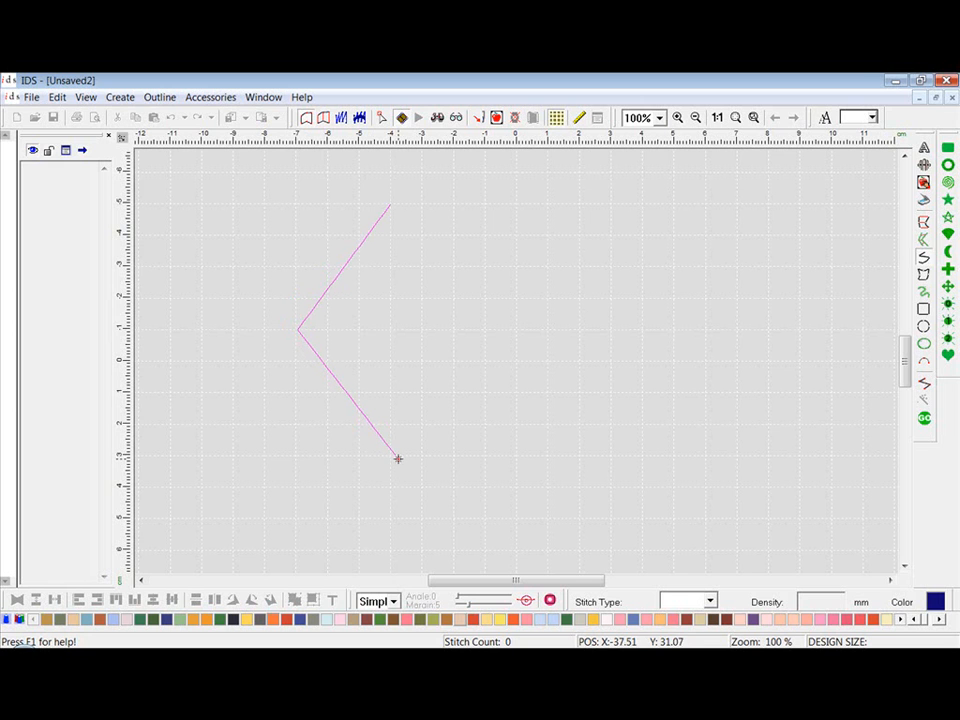
{"action": "left_click", "coordinate": [485, 330]}
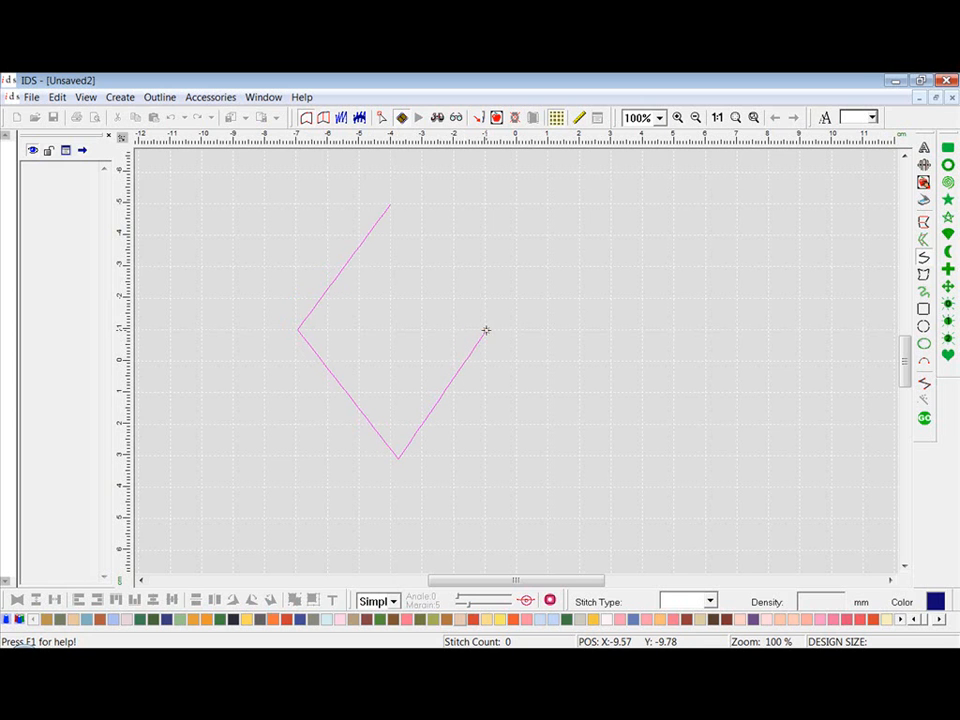
{"action": "right_click", "coordinate": [486, 330]}
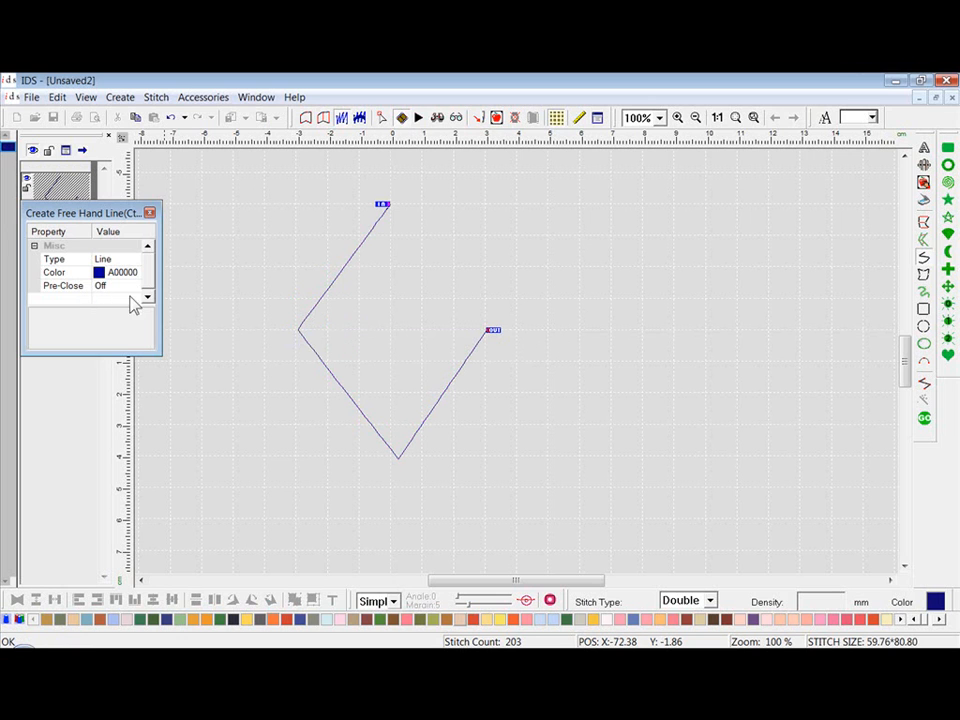
- Set Pre-Close to On and draw a closed freehand diamond about 63 by 81 mm beside the open line, leaving it deselected
{"action": "left_click", "coordinate": [137, 288]}
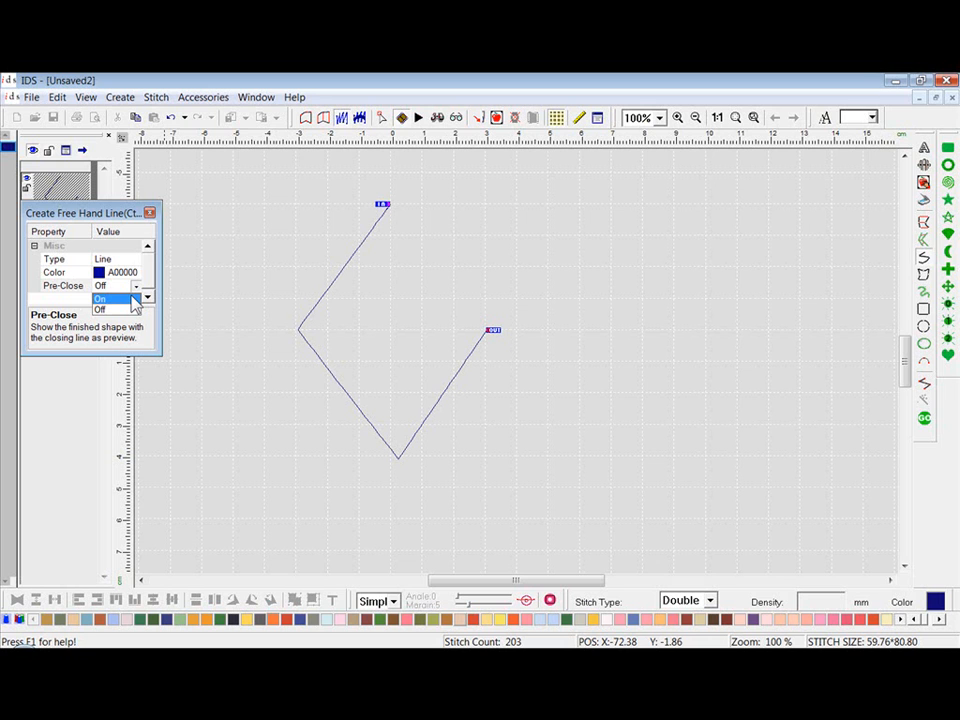
{"action": "left_click", "coordinate": [134, 299]}
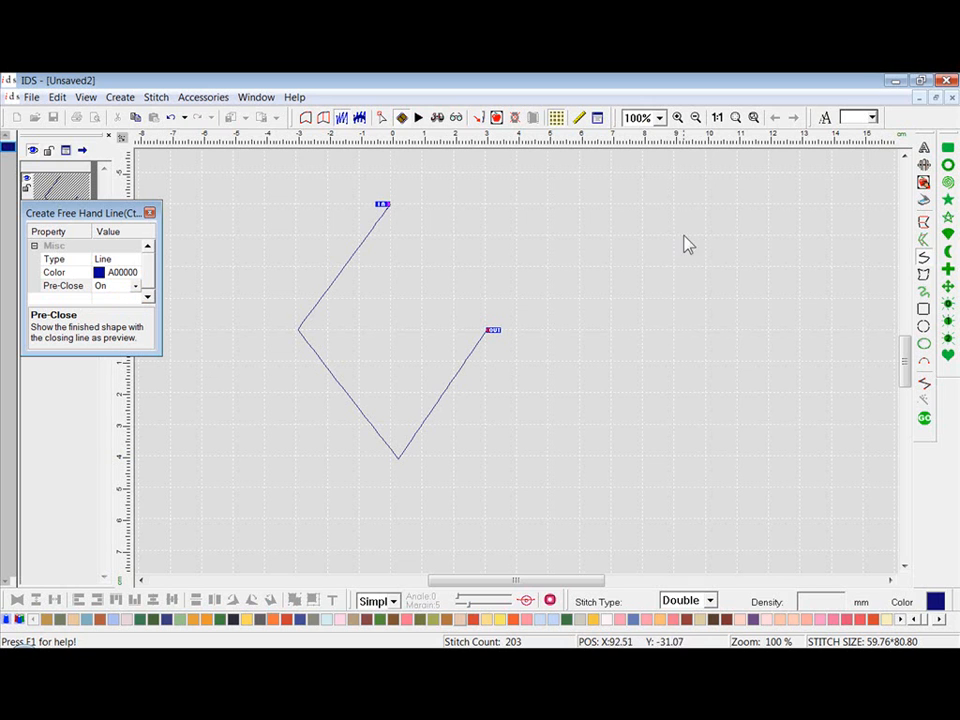
{"action": "key", "text": "Return"}
{"action": "left_click", "coordinate": [705, 200]}
{"action": "left_click", "coordinate": [609, 331]}
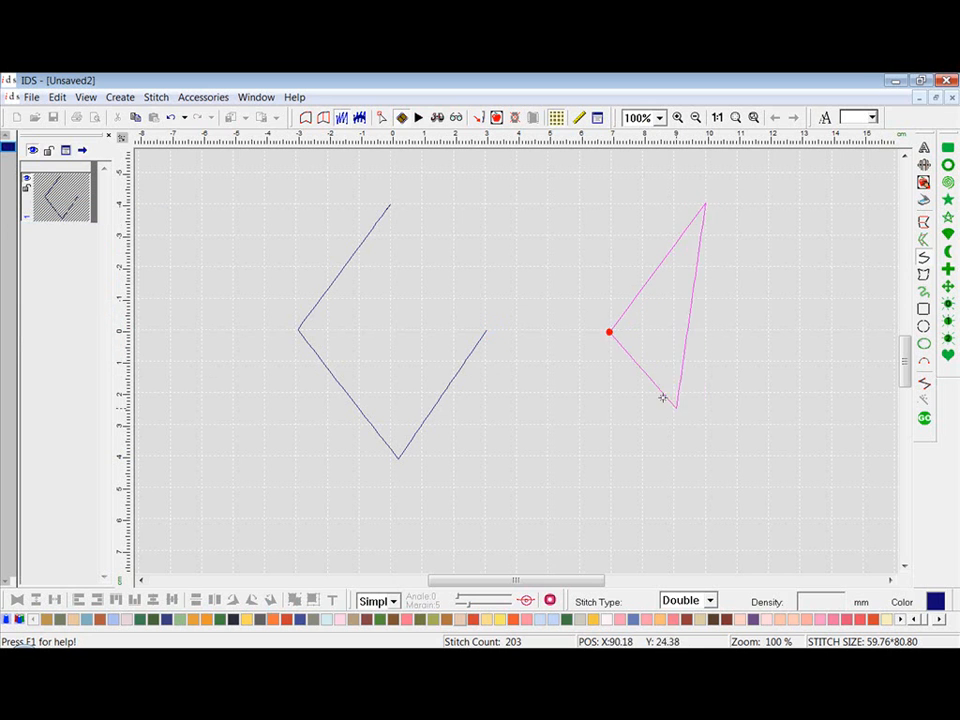
{"action": "left_click", "coordinate": [707, 456]}
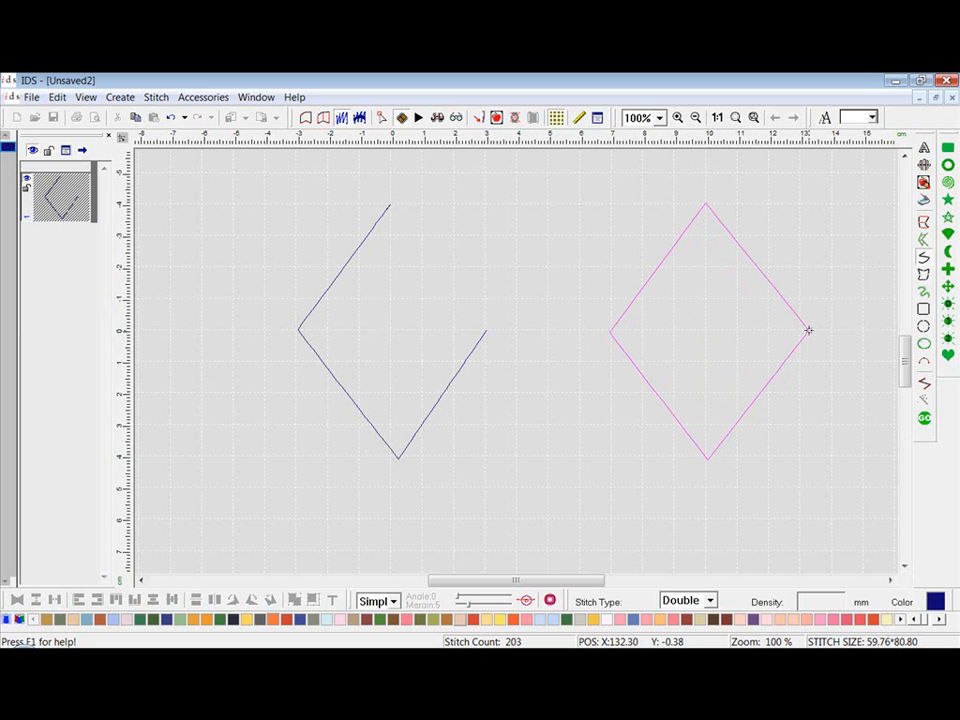
{"action": "right_click", "coordinate": [809, 330]}
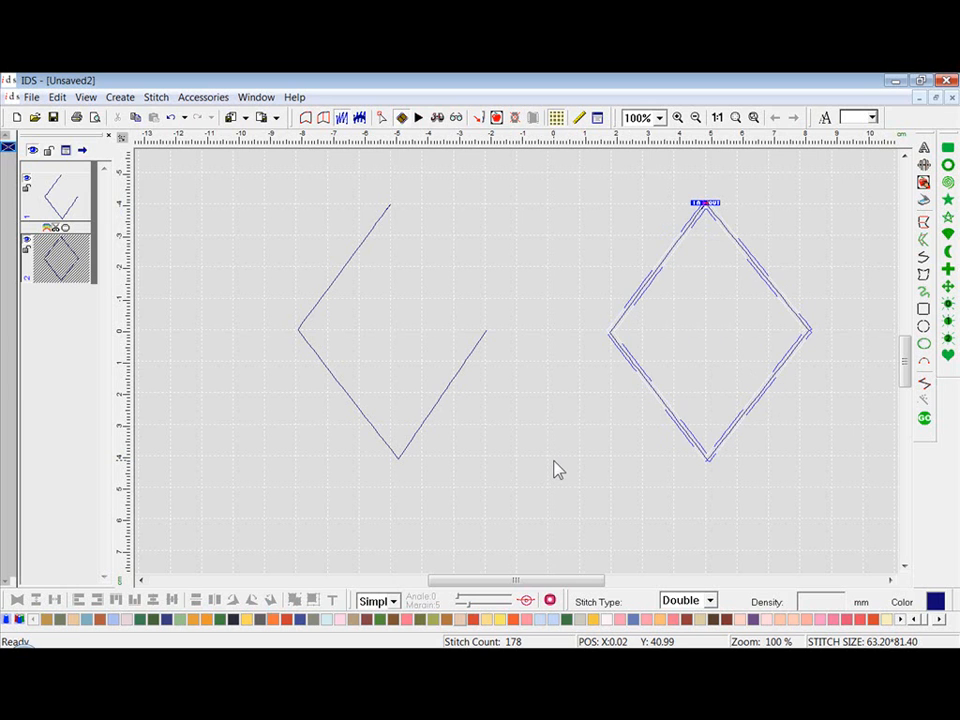
{"action": "left_click", "coordinate": [554, 466]}
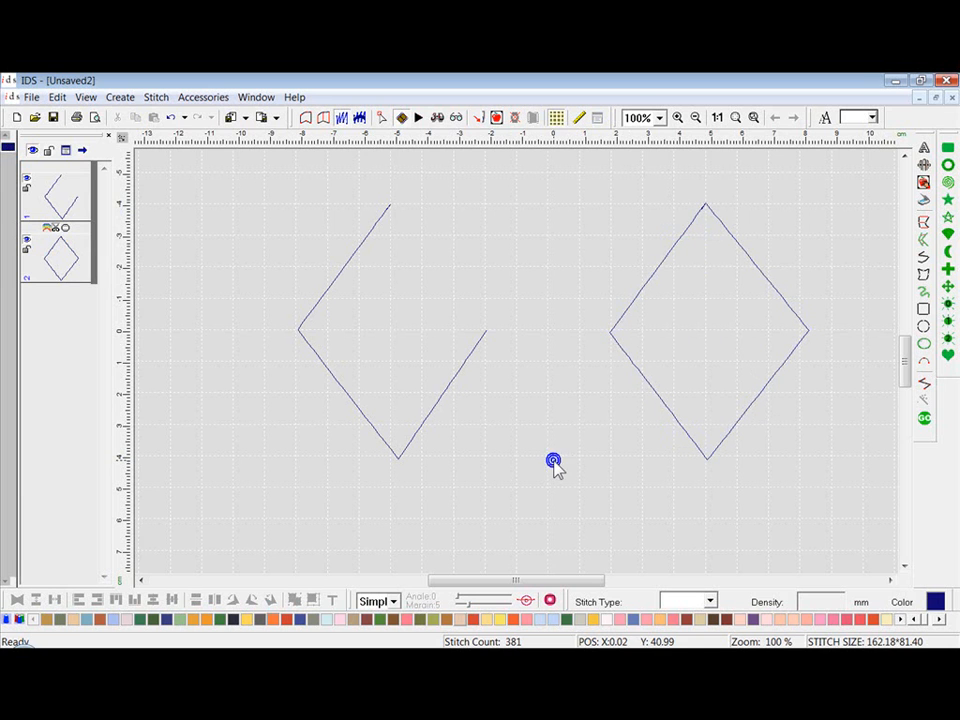
- Select the open three-segment line and choose Running Sequin as its stitch type in the line object stitch properties
{"action": "left_click", "coordinate": [475, 352]}
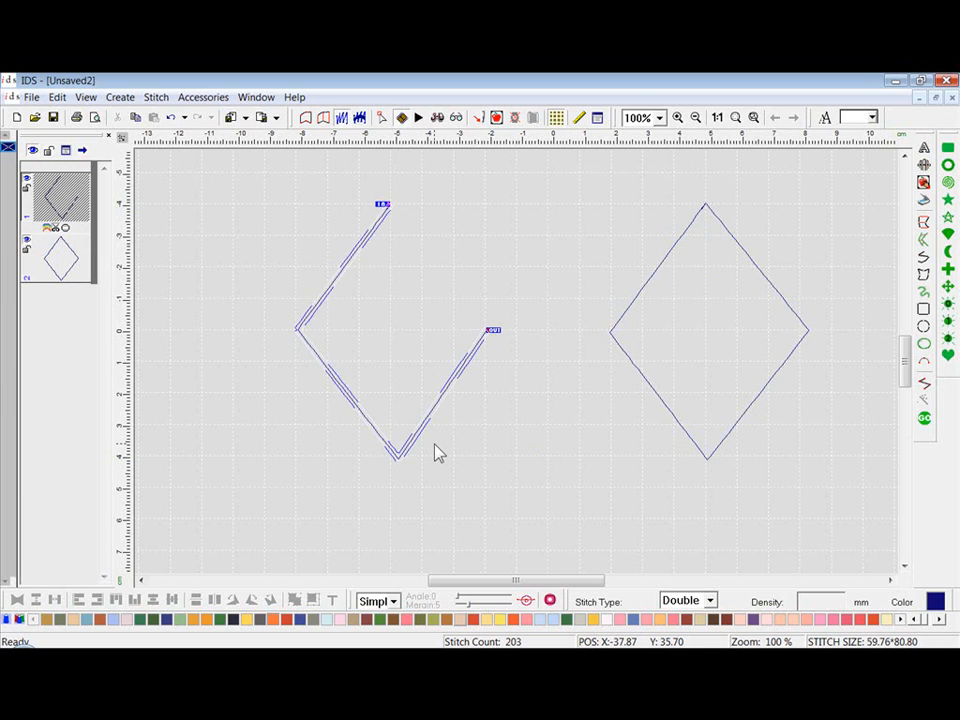
{"action": "left_click", "coordinate": [600, 119]}
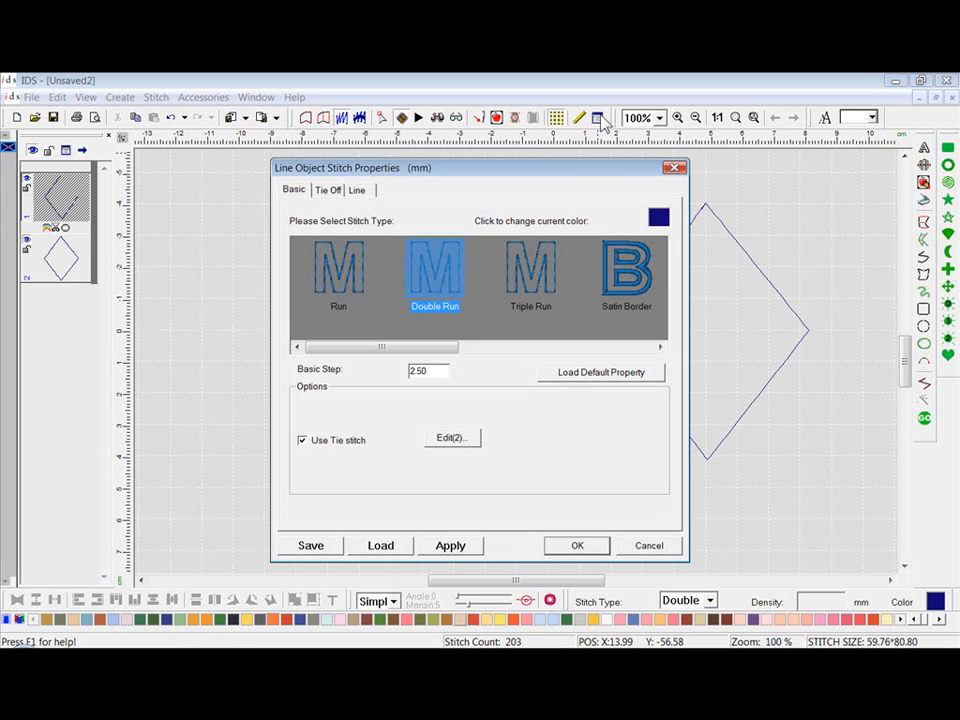
{"action": "left_click_drag", "start_coordinate": [448, 346], "coordinate": [646, 370]}
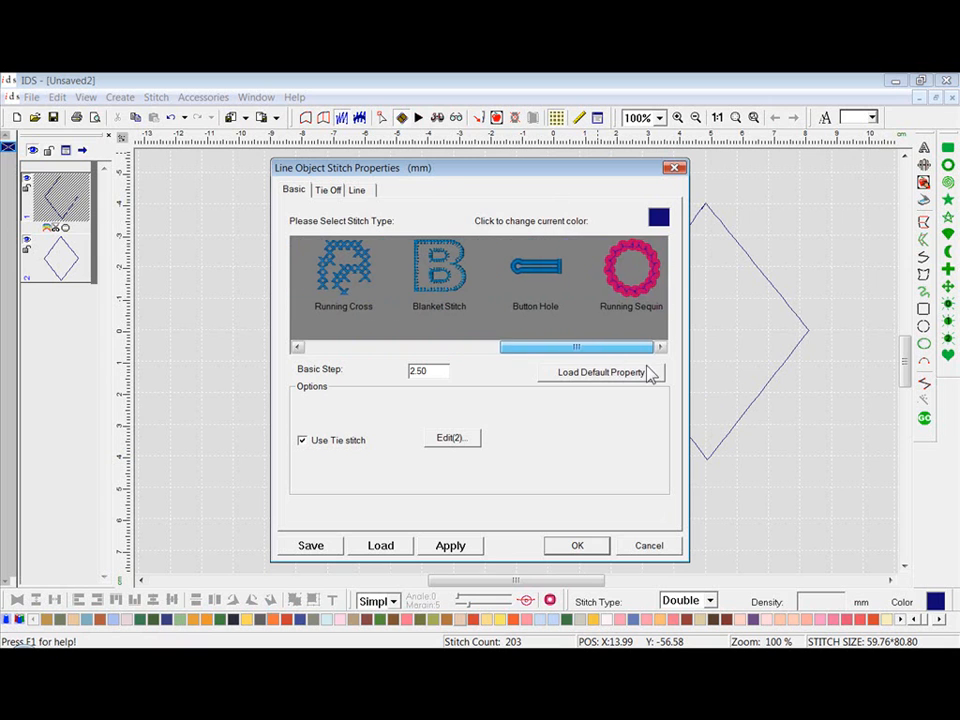
{"action": "left_click", "coordinate": [636, 300]}
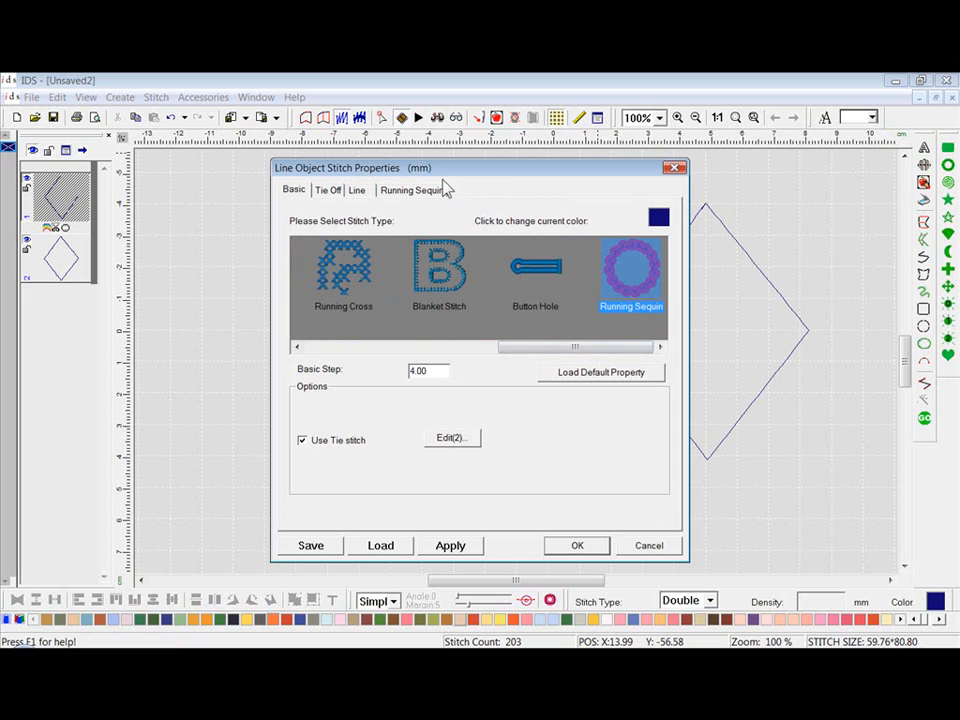
- Preview the running sequin lock styles in turn: Single, Cross, Hung, Triple and Repeat
{"action": "left_click", "coordinate": [417, 192]}
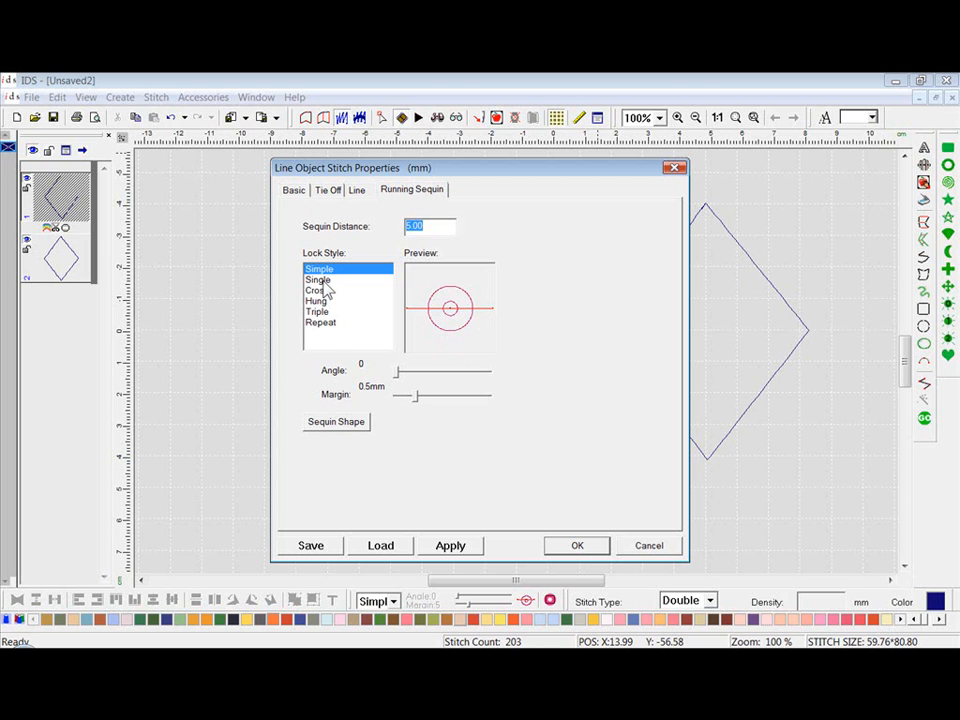
{"action": "left_click", "coordinate": [320, 281]}
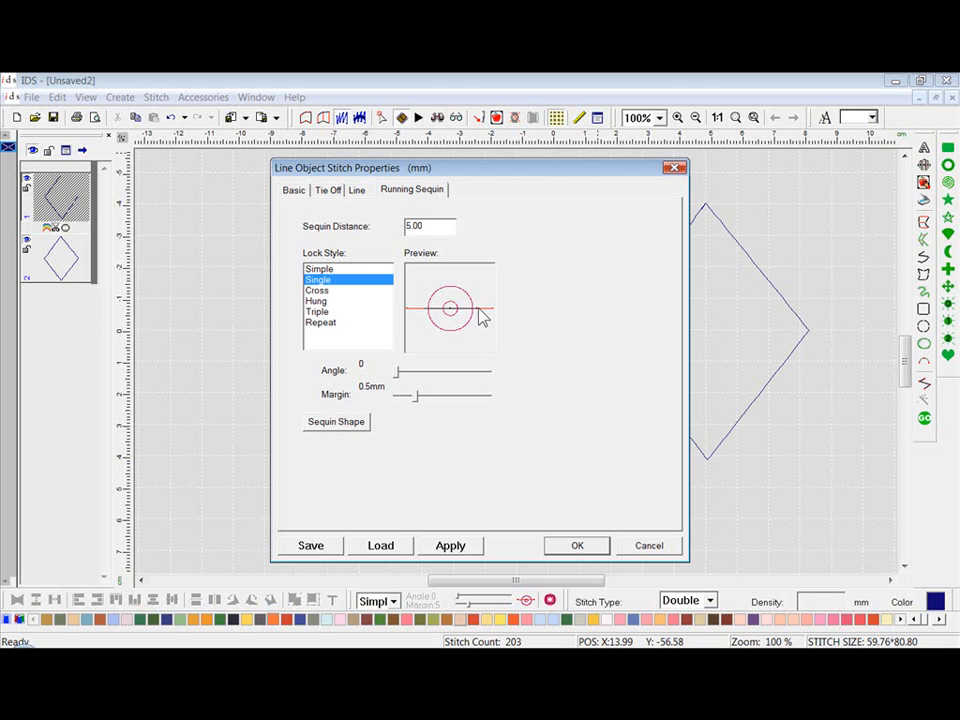
{"action": "left_click", "coordinate": [325, 292]}
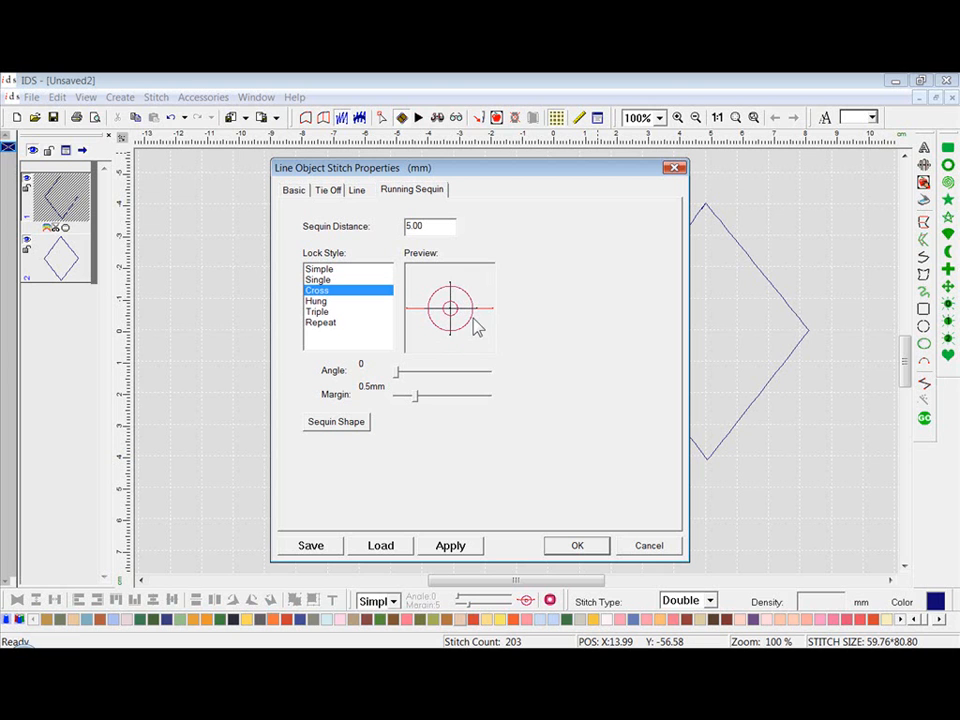
{"action": "left_click", "coordinate": [315, 301]}
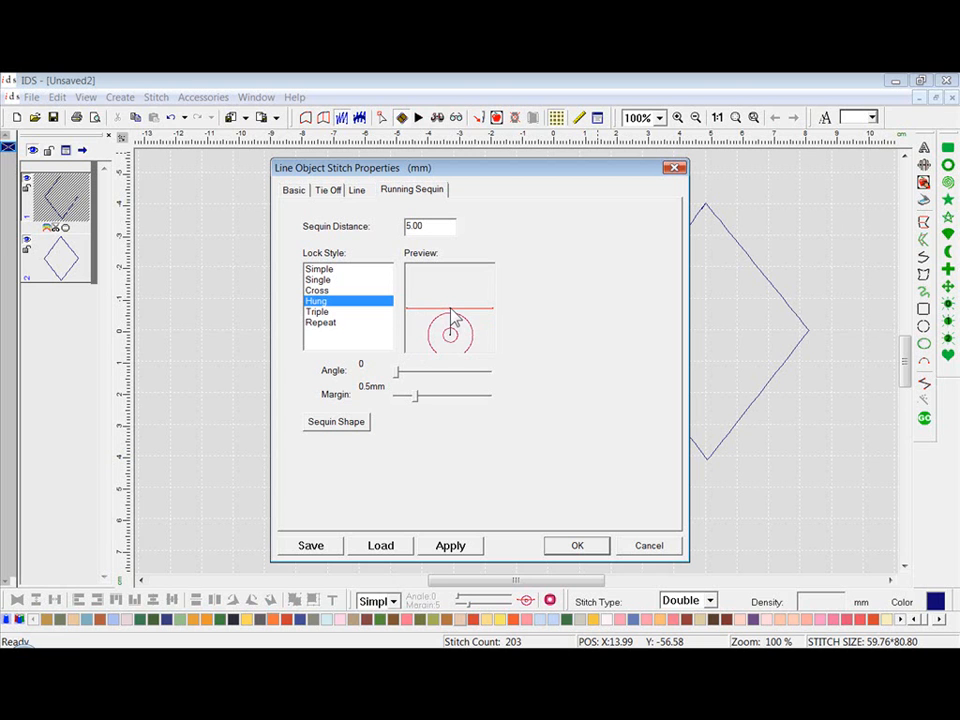
{"action": "left_click", "coordinate": [324, 314]}
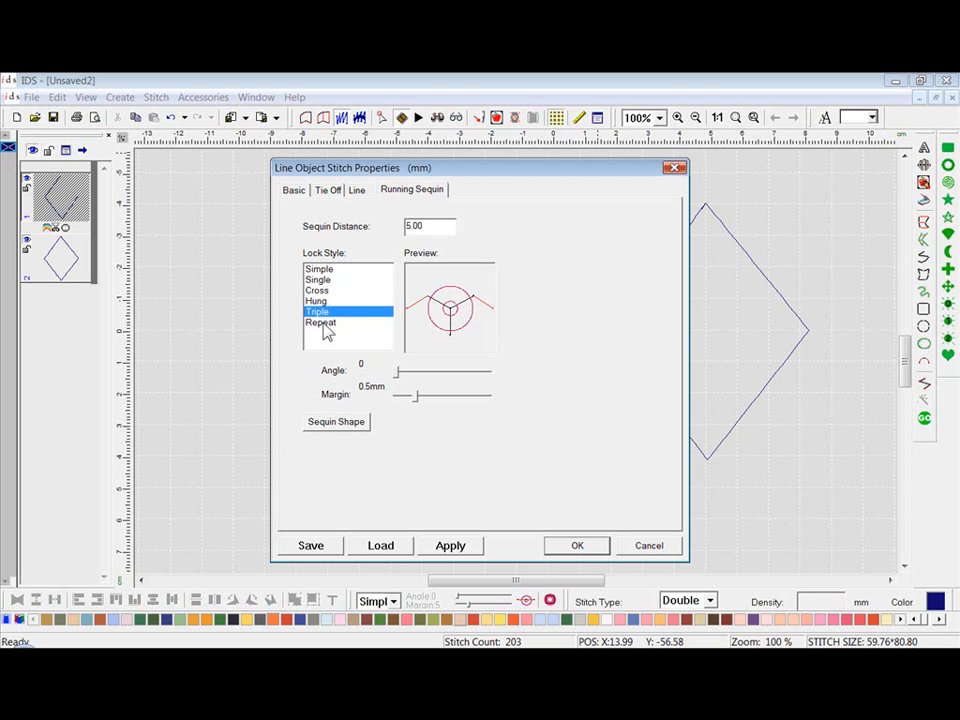
{"action": "left_click", "coordinate": [325, 326]}
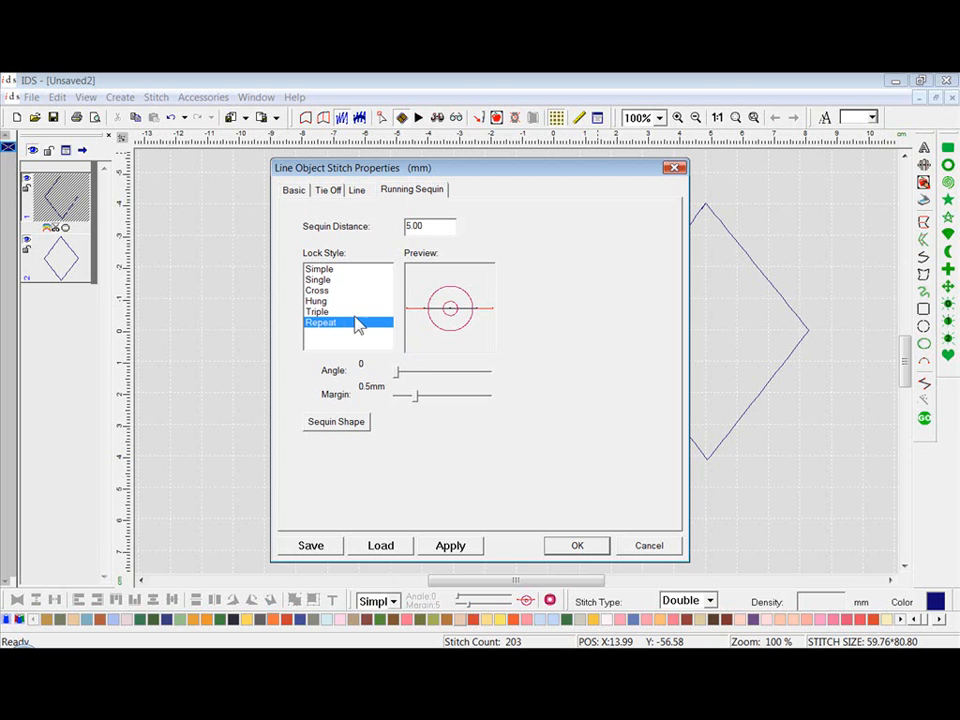
- Try a lock angle of 41 on the Repeat style and return the angle to 0
{"action": "left_click", "coordinate": [397, 376]}
{"action": "left_click_drag", "start_coordinate": [397, 378], "coordinate": [411, 387]}
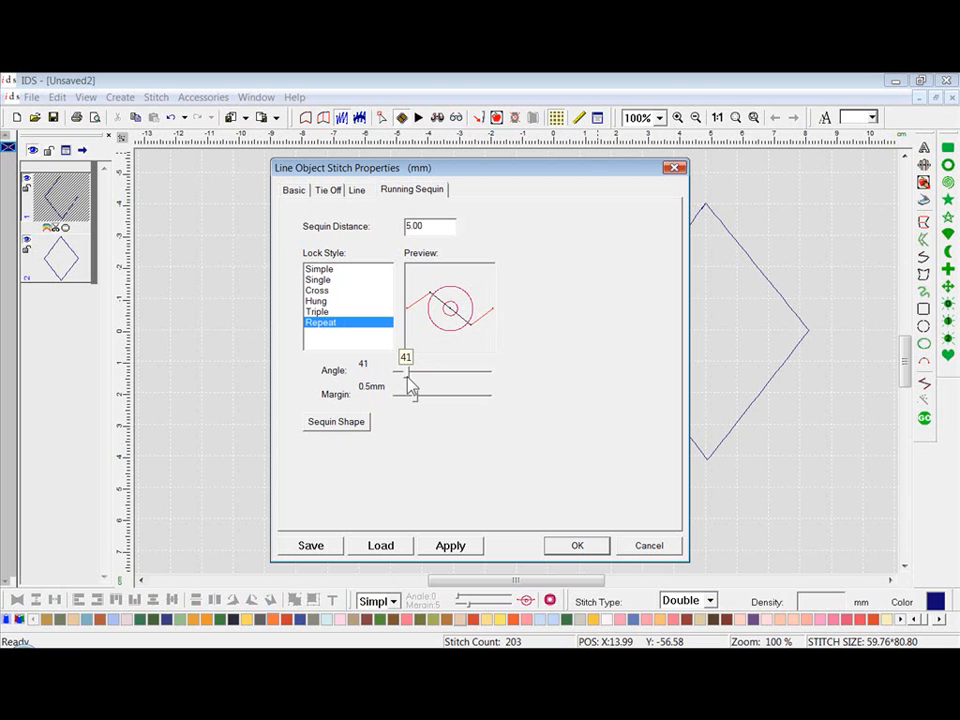
{"action": "mouse_move", "coordinate": [411, 387]}
{"action": "left_mouse_down"}
{"action": "mouse_move", "coordinate": [434, 375]}
{"action": "mouse_move", "coordinate": [443, 383]}
{"action": "mouse_move", "coordinate": [422, 377]}
{"action": "mouse_move", "coordinate": [399, 390]}
{"action": "mouse_move", "coordinate": [492, 380]}
{"action": "mouse_move", "coordinate": [396, 399]}
{"action": "left_mouse_up"}
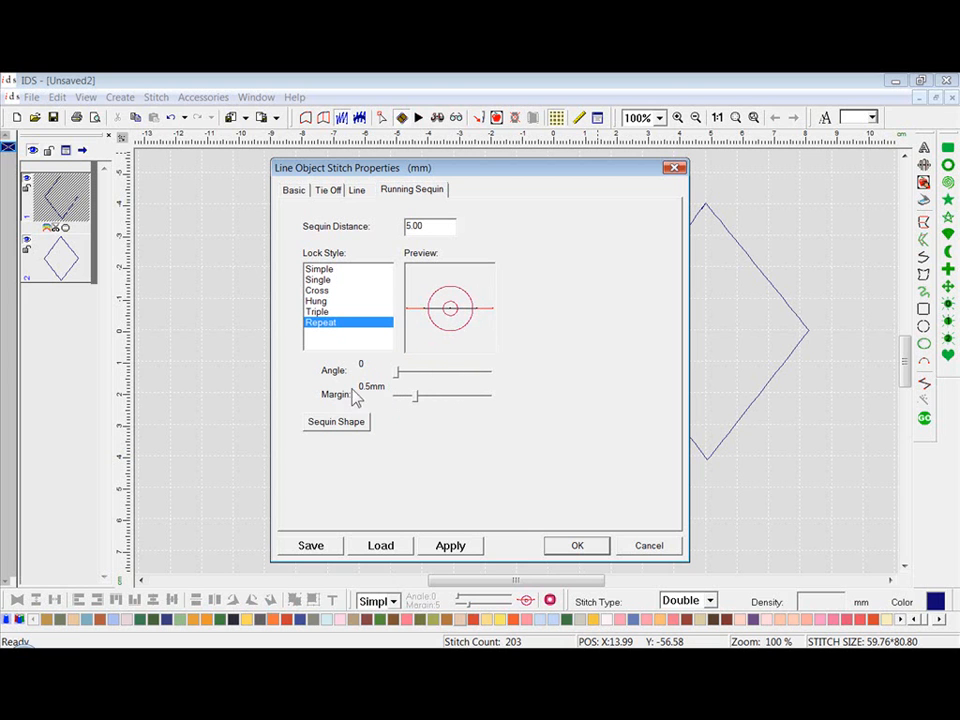
- Choose the Triple lock style, try a margin of 3.2 mm, and return the margin to 0.5 mm
{"action": "left_click", "coordinate": [320, 313]}
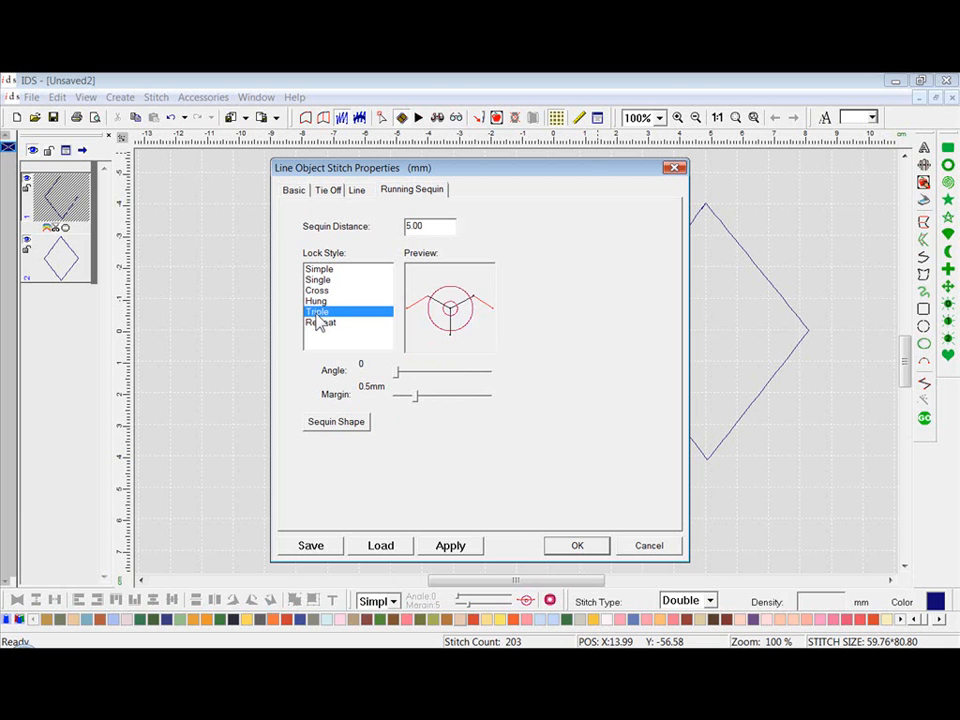
{"action": "mouse_move", "coordinate": [396, 372]}
{"action": "left_mouse_down"}
{"action": "mouse_move", "coordinate": [431, 378]}
{"action": "mouse_move", "coordinate": [394, 370]}
{"action": "left_mouse_up"}
{"action": "left_click_drag", "start_coordinate": [417, 398], "coordinate": [414, 401]}
{"action": "left_click_drag", "start_coordinate": [413, 404], "coordinate": [437, 397]}
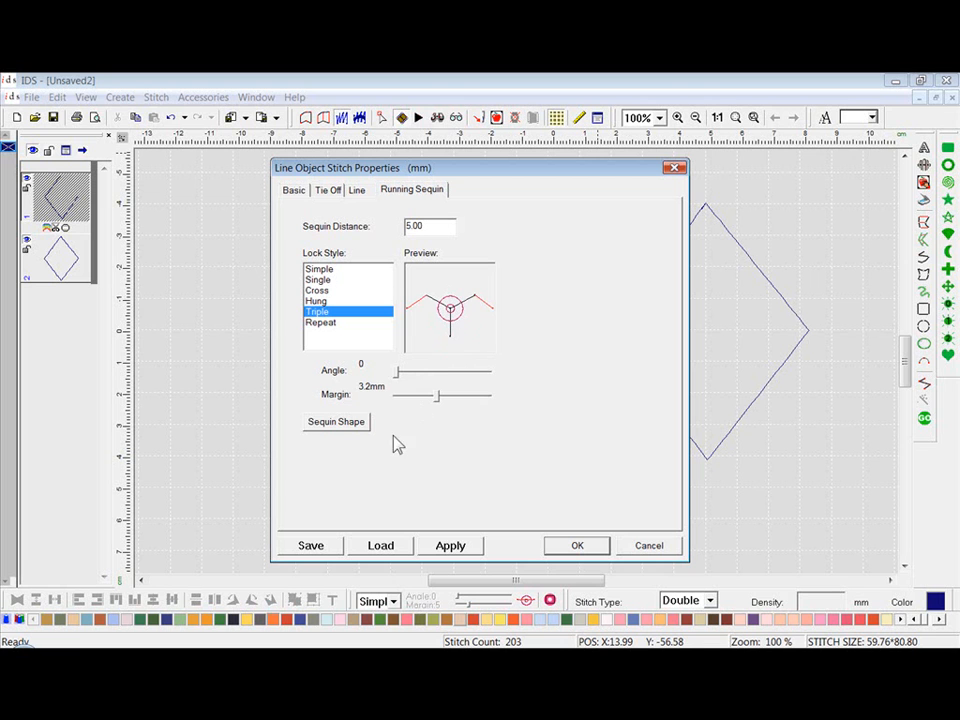
{"action": "left_click_drag", "start_coordinate": [439, 400], "coordinate": [418, 398]}
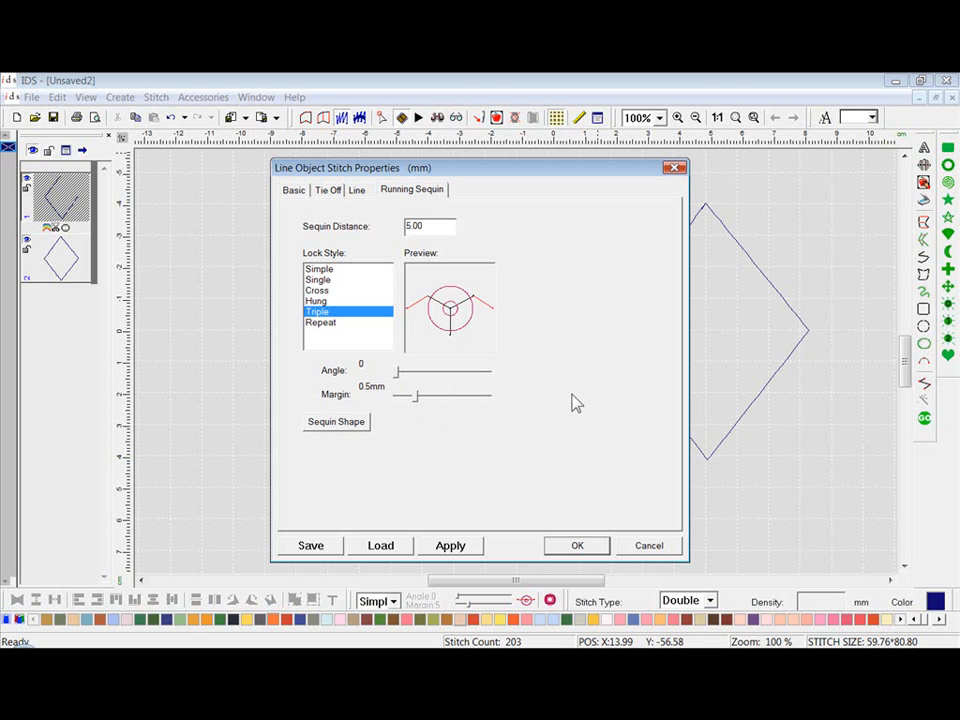
- Keep the sequin demo shape as Circle and change its demo color to violet in the sequin shape settings
{"action": "left_click", "coordinate": [336, 421]}
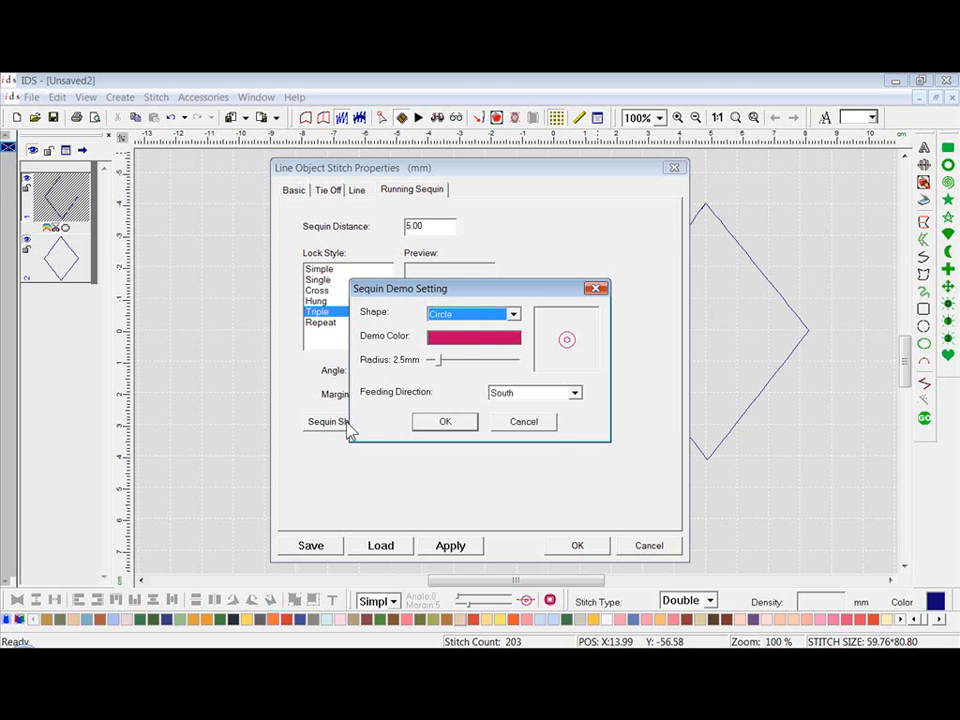
{"action": "left_click", "coordinate": [513, 315]}
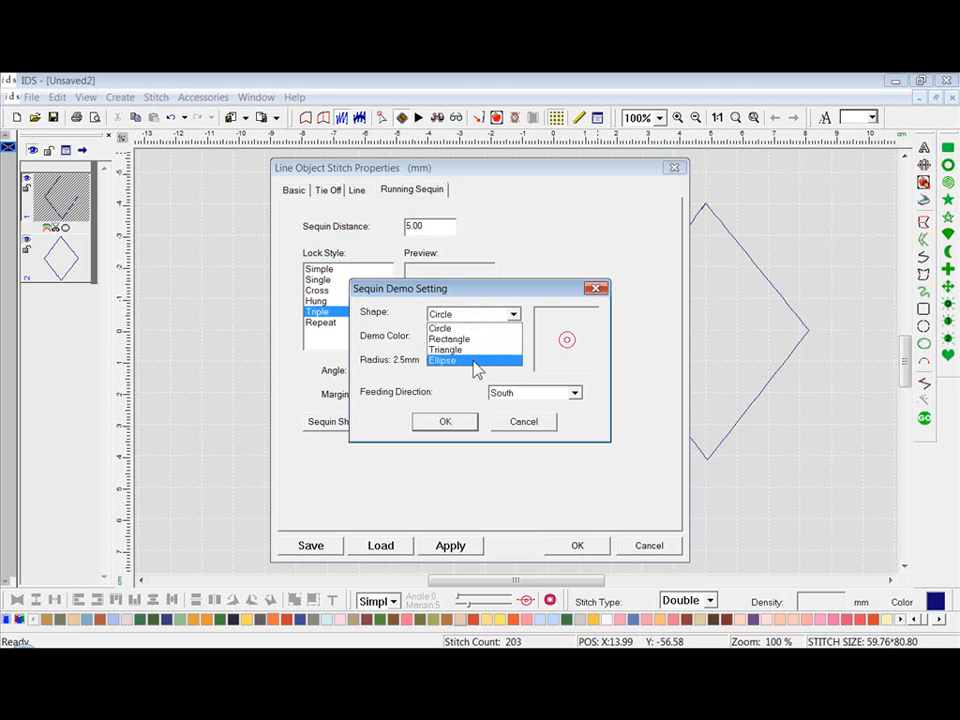
{"action": "left_click", "coordinate": [471, 331]}
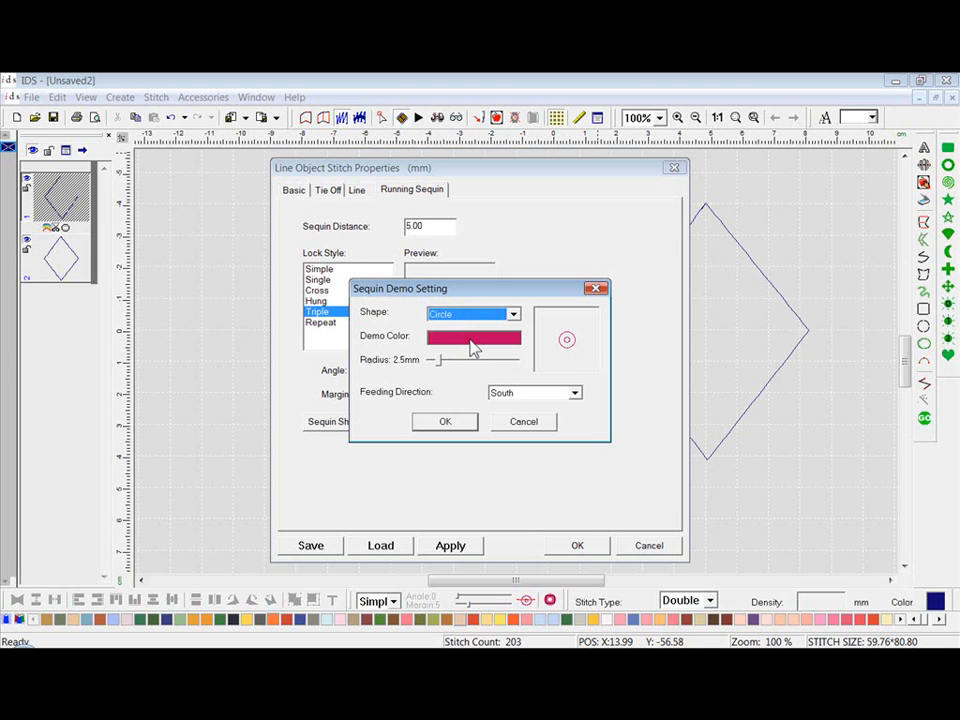
{"action": "left_click", "coordinate": [474, 346]}
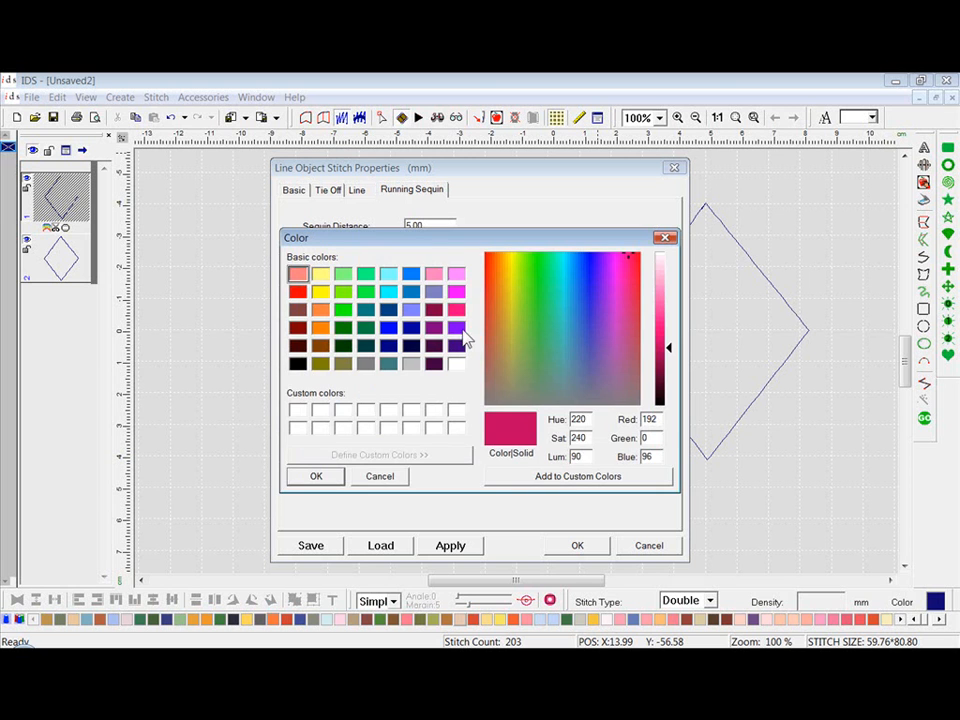
{"action": "left_click", "coordinate": [456, 328]}
{"action": "left_click", "coordinate": [318, 476]}
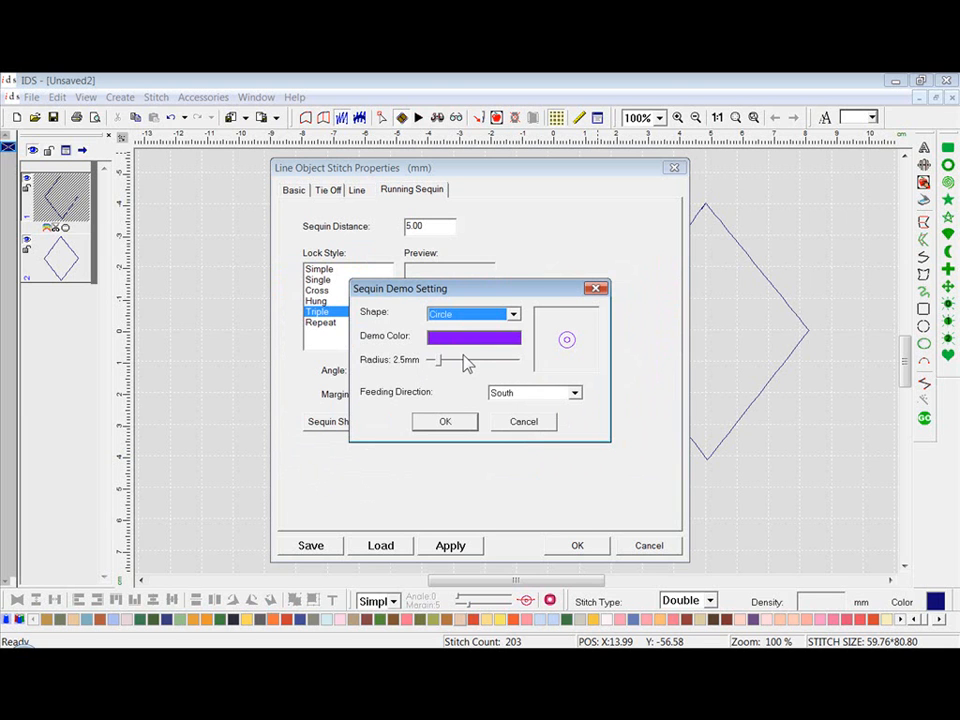
- Set the sequin feeding direction to North and apply the running sequin properties to the open line
{"action": "left_click", "coordinate": [575, 393]}
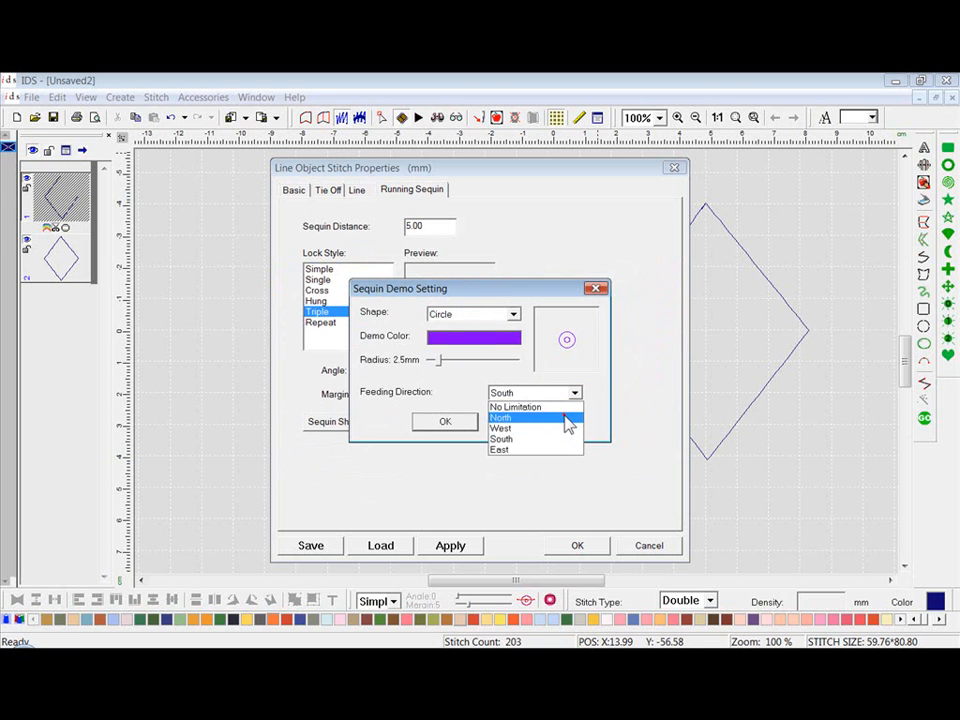
{"action": "left_click", "coordinate": [567, 419]}
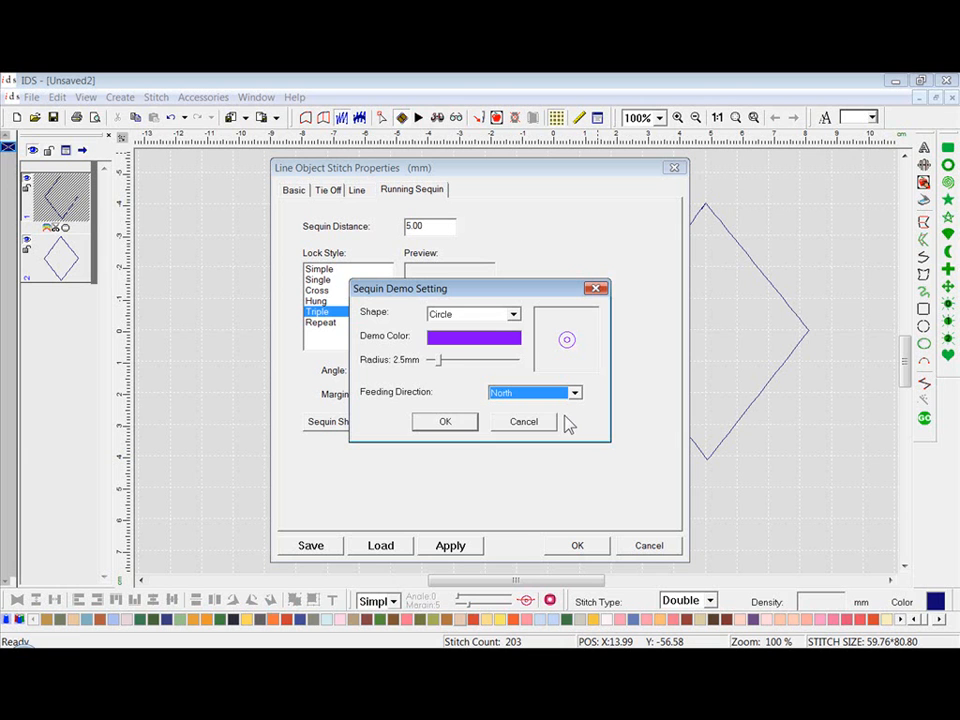
{"action": "left_click", "coordinate": [437, 424]}
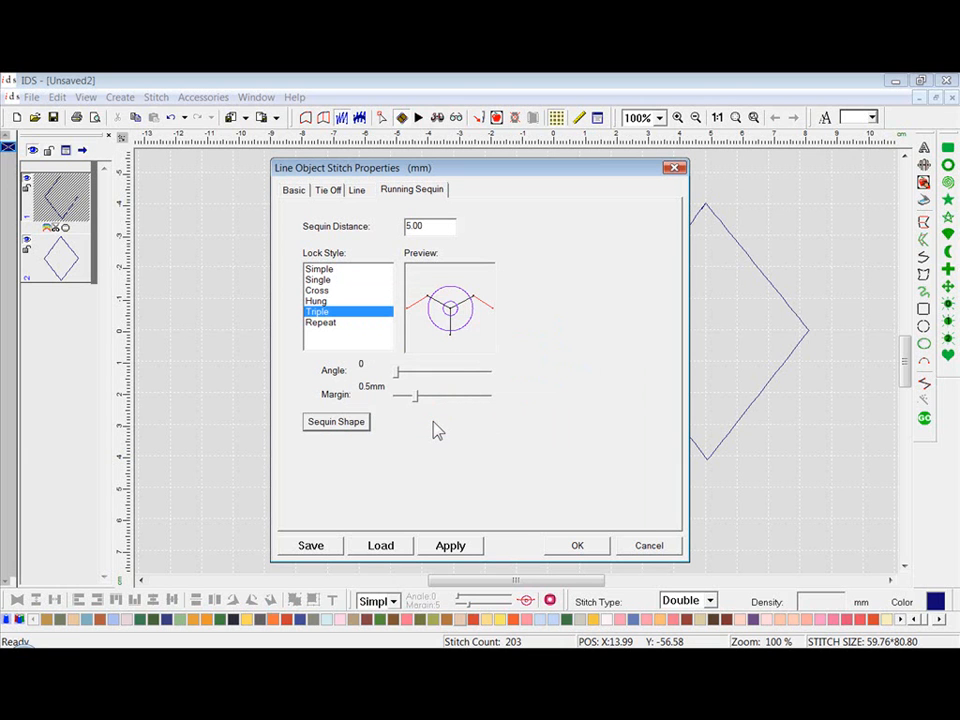
{"action": "left_click", "coordinate": [595, 550]}
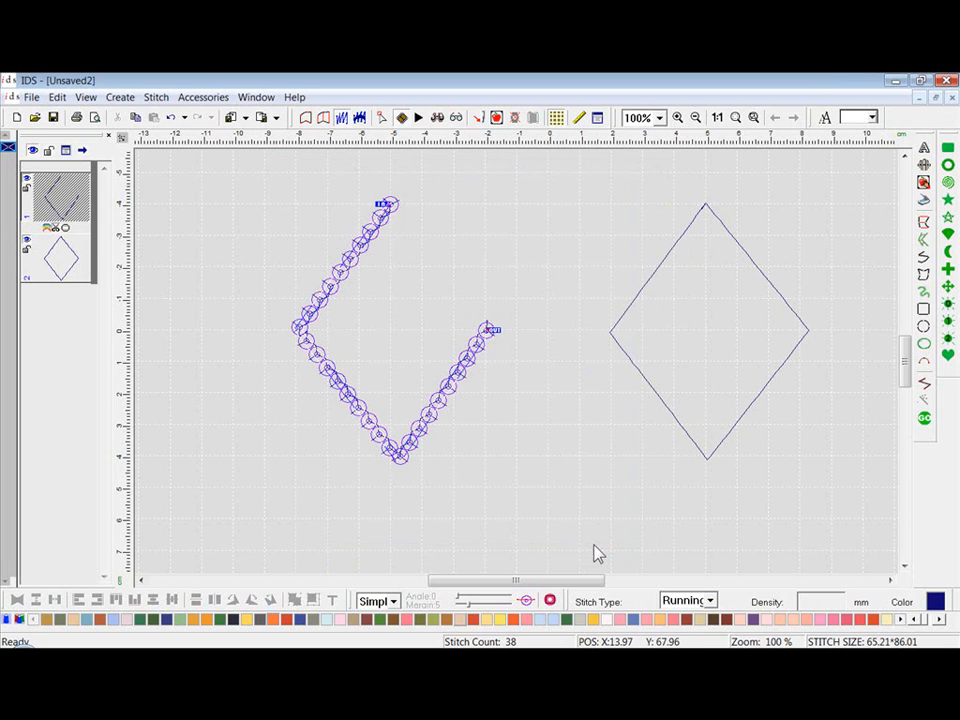
- Select the closed diamond and choose the Running Sequin stitch type in its line object stitch properties
{"action": "left_click", "coordinate": [512, 274]}
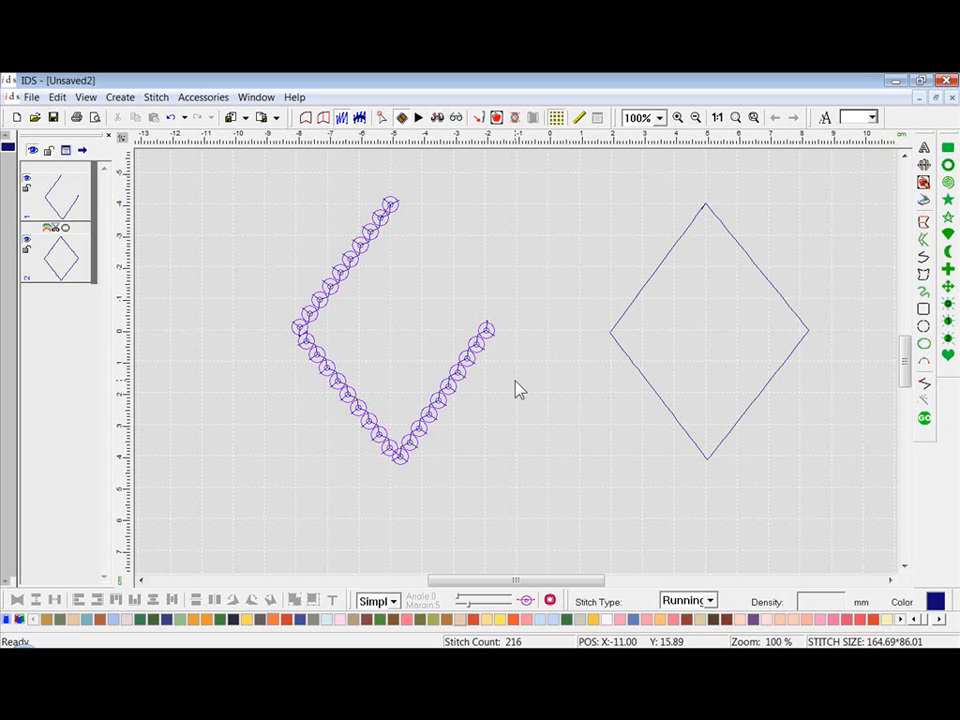
{"action": "left_click", "coordinate": [650, 287]}
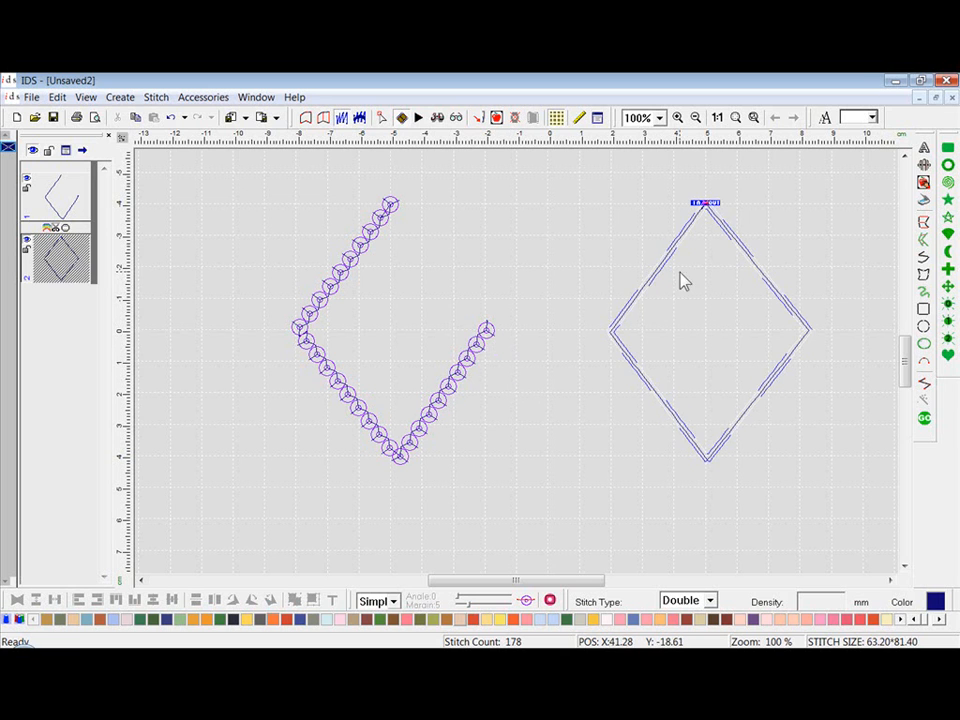
{"action": "left_click", "coordinate": [597, 118]}
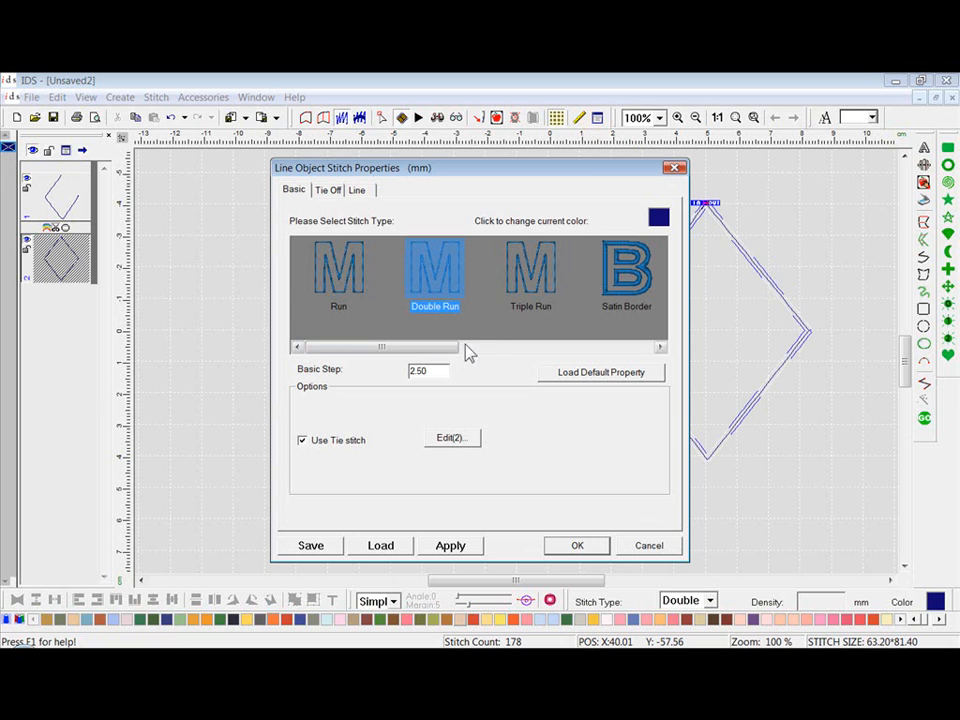
{"action": "left_click_drag", "start_coordinate": [447, 355], "coordinate": [634, 339]}
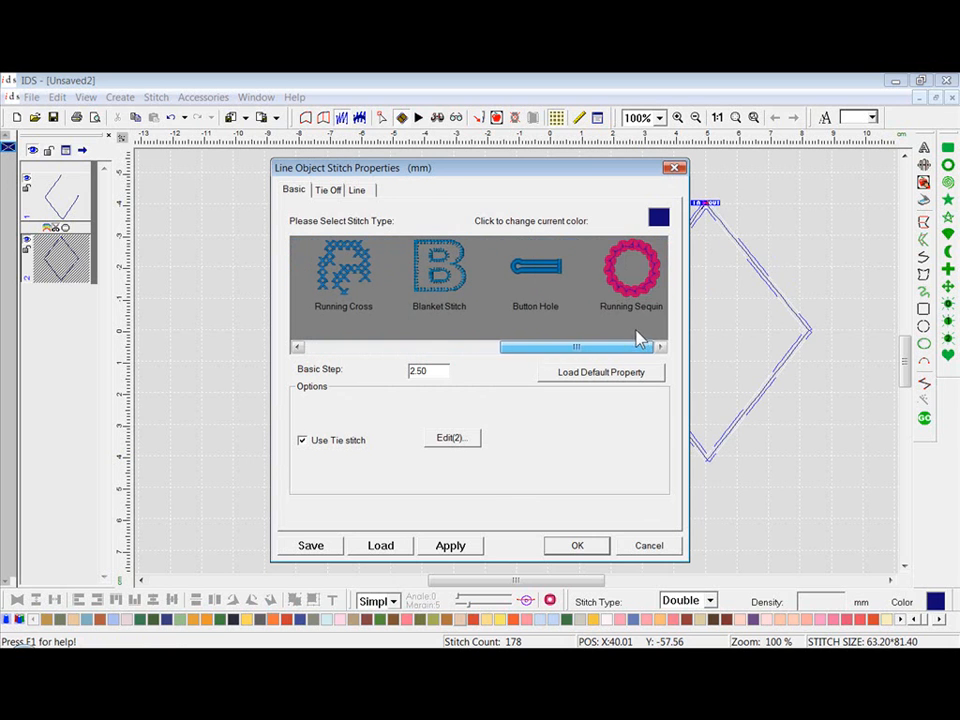
{"action": "left_click", "coordinate": [639, 290]}
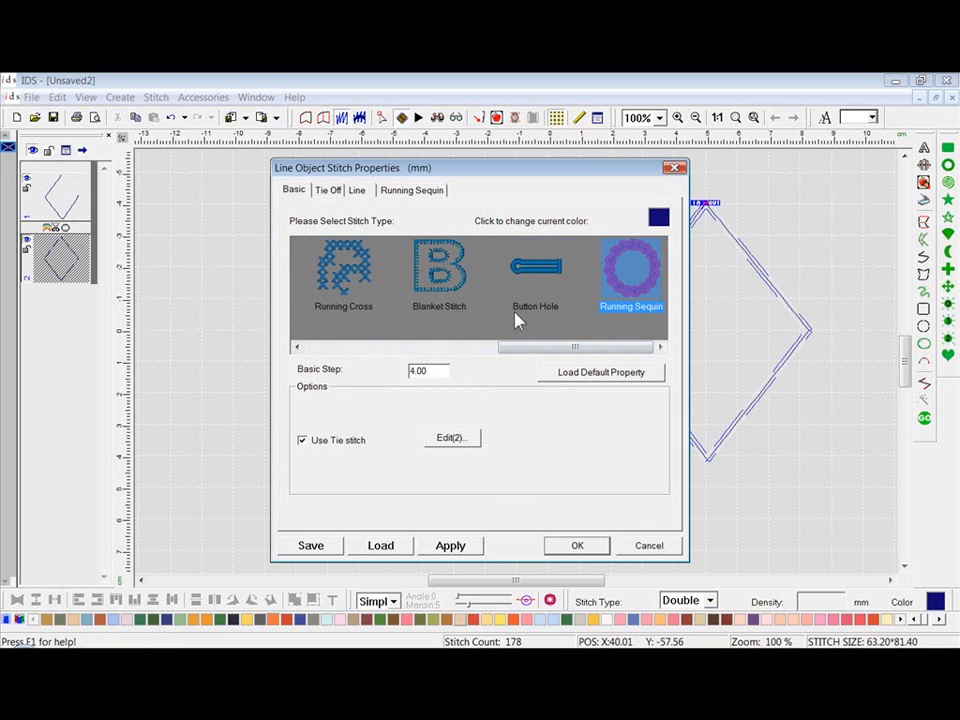
- Set the diamond's sequin distance to 7 and its lock style to Single, and apply the properties
{"action": "left_click", "coordinate": [435, 191]}
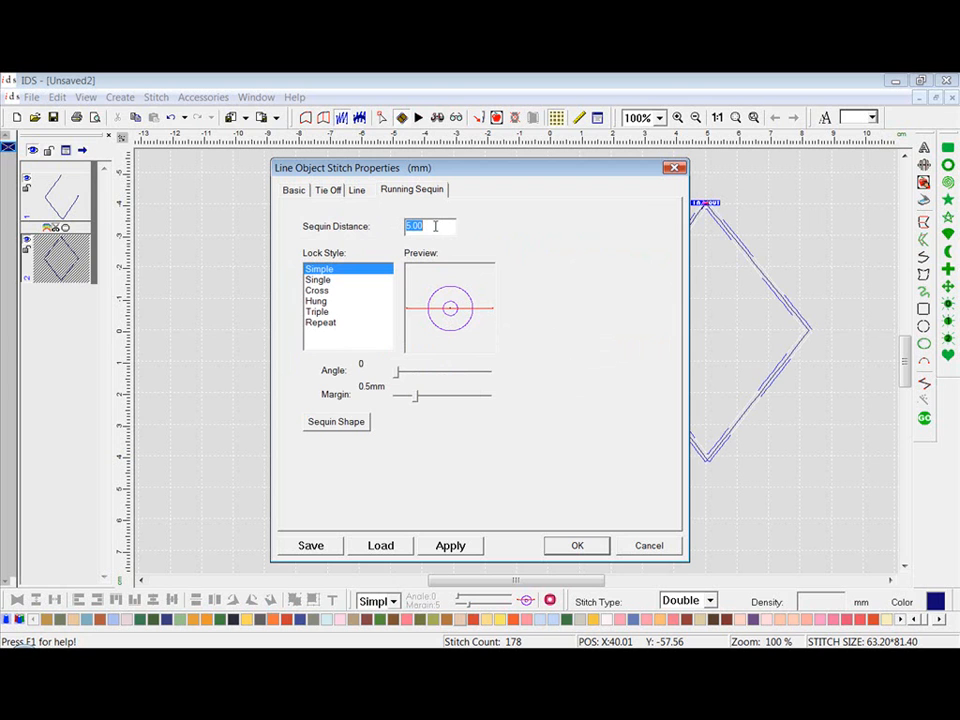
{"action": "type", "text": "7"}
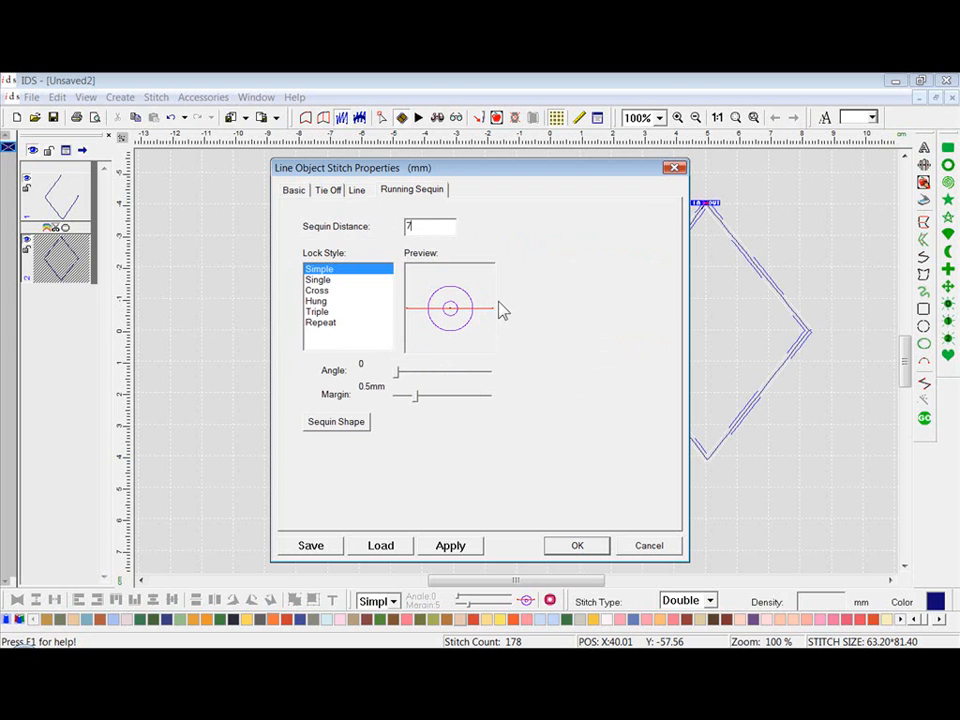
{"action": "left_click", "coordinate": [331, 282]}
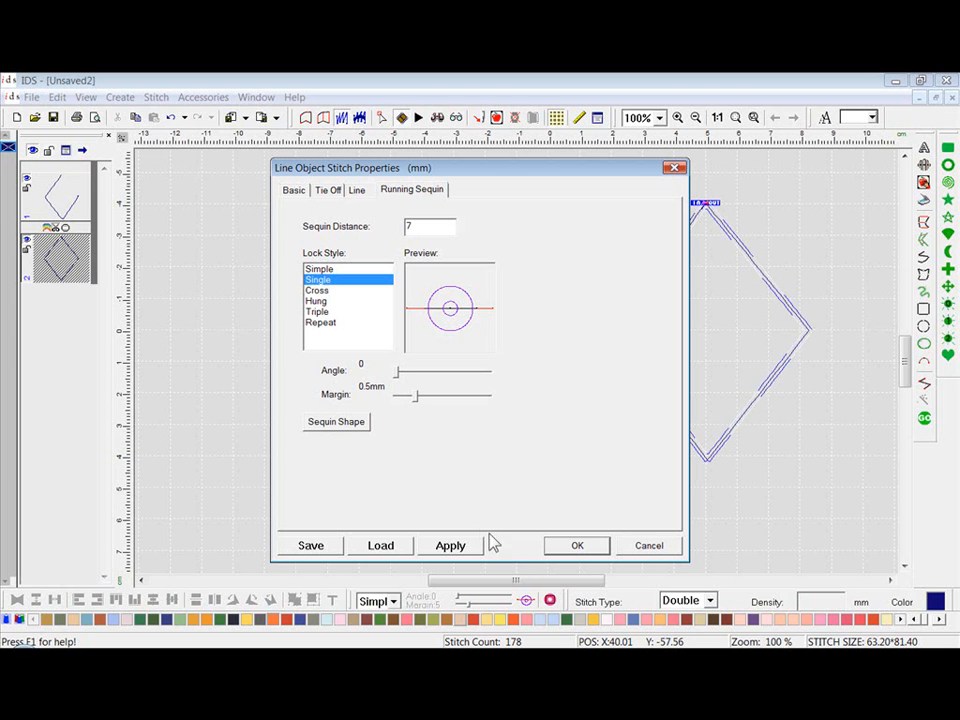
{"action": "left_click", "coordinate": [577, 548]}
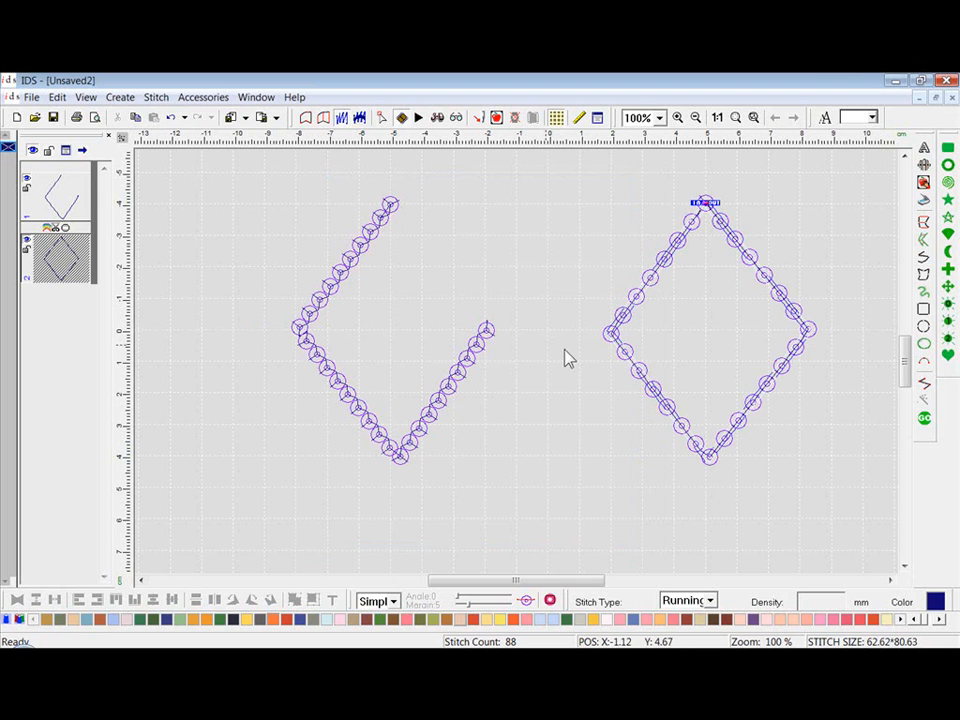
{"action": "left_click", "coordinate": [550, 379]}
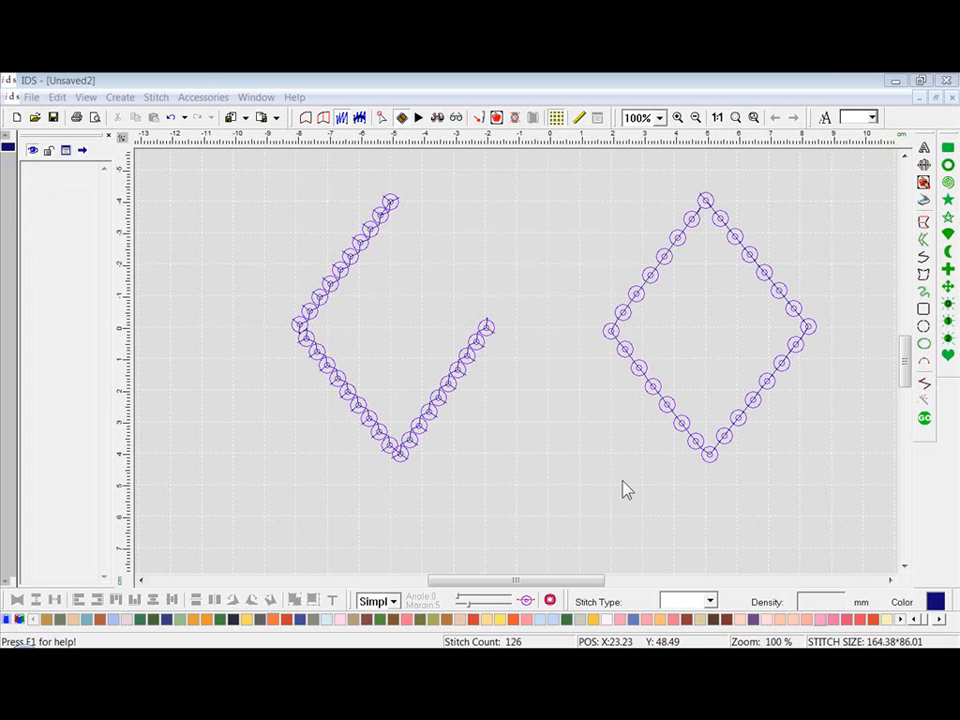
{"action": "left_click", "coordinate": [622, 480]}
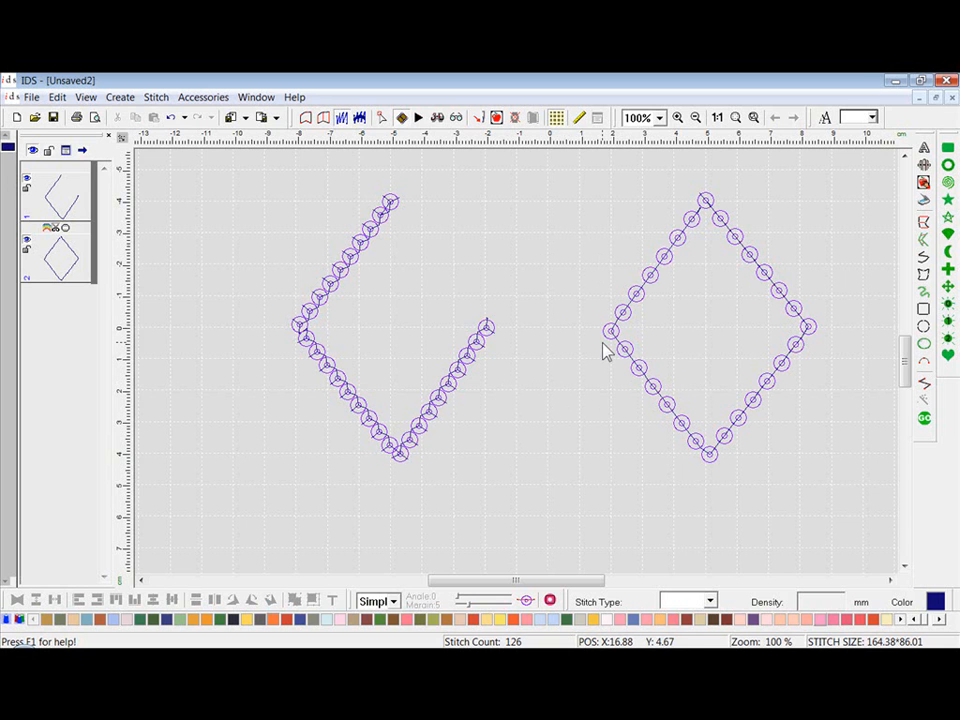
- Set the canvas grid spacing to 5 in X and Y and enable Snap to grid in the view preferences
{"action": "left_click", "coordinate": [86, 97]}
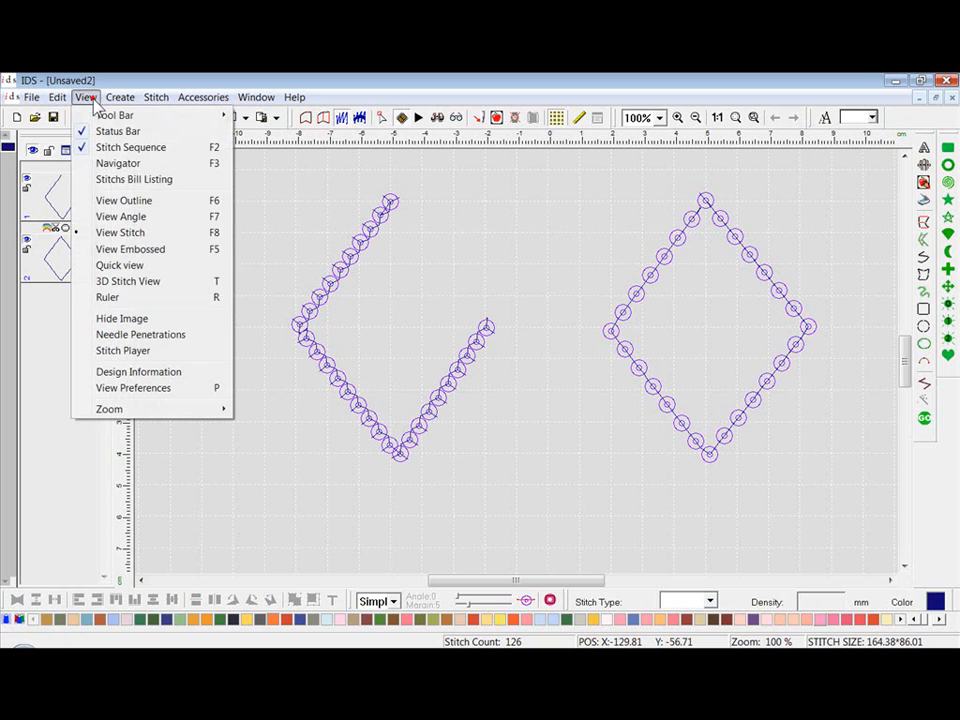
{"action": "left_click", "coordinate": [134, 389]}
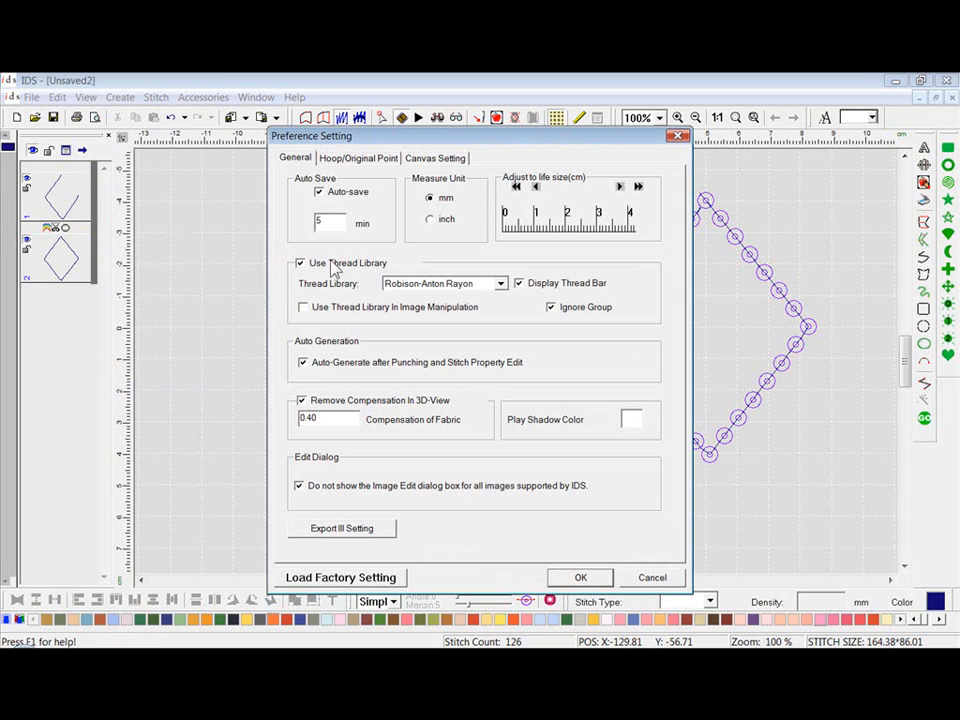
{"action": "left_click", "coordinate": [432, 160]}
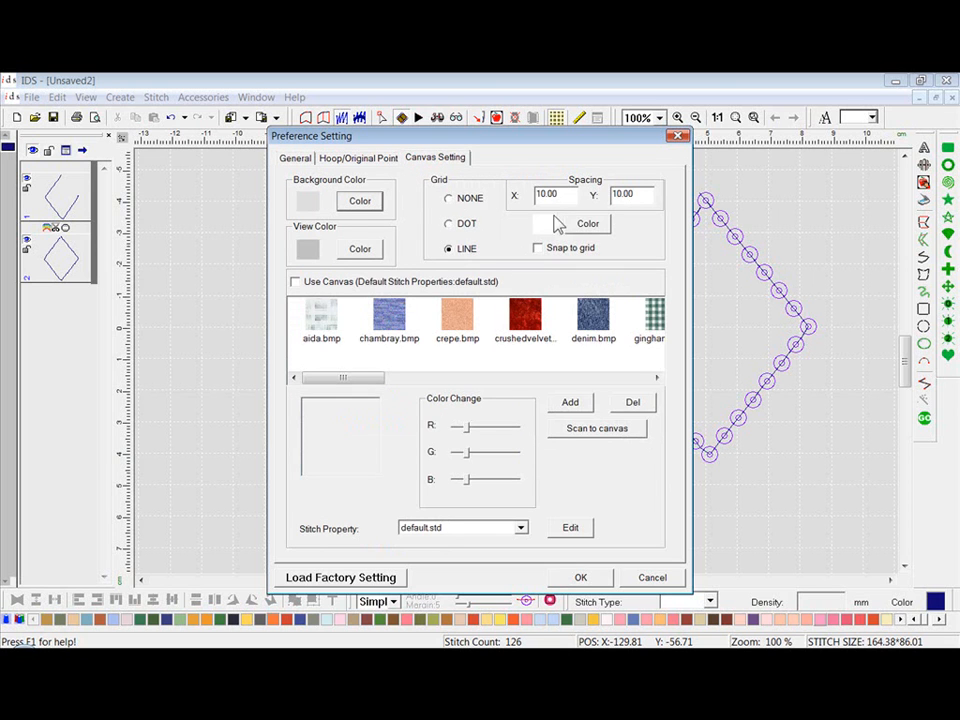
{"action": "double_click", "coordinate": [566, 194]}
{"action": "type", "text": "5"}
{"action": "double_click", "coordinate": [622, 194]}
{"action": "type", "text": "5"}
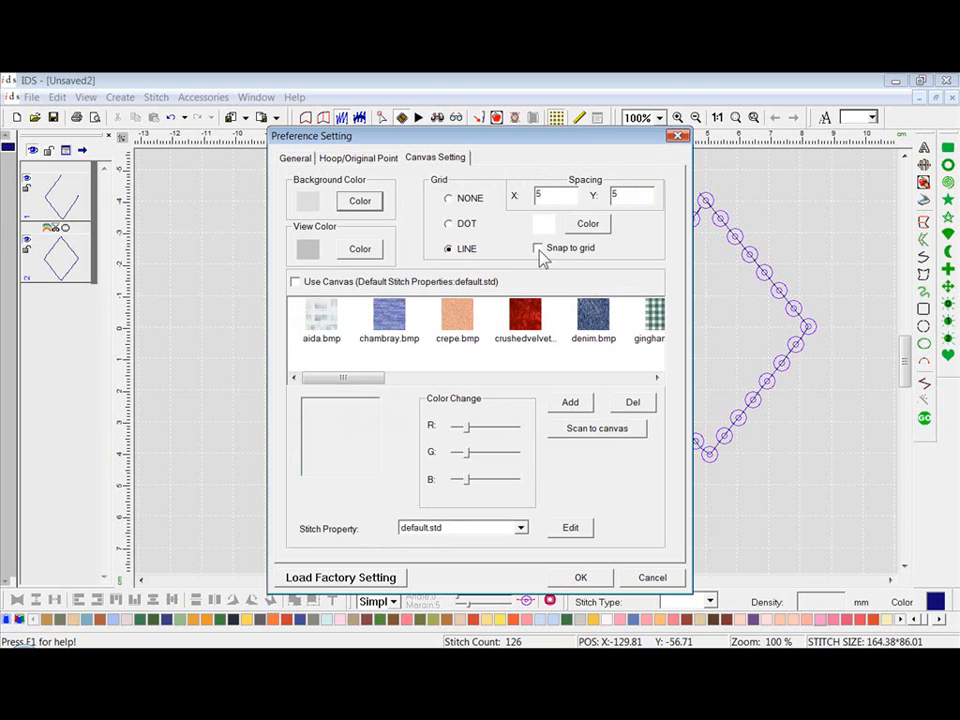
{"action": "left_click", "coordinate": [539, 251]}
{"action": "left_click", "coordinate": [596, 582]}
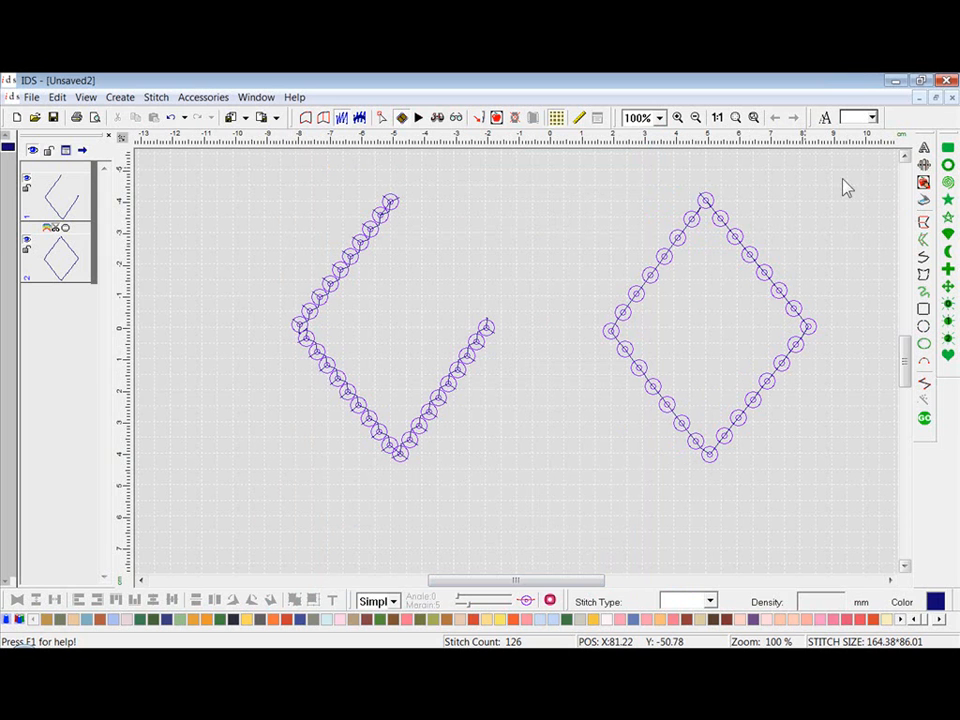
- Start a Free Hand Line between and below the two shapes with three zigzag rows about 65, 55 and 45 mm long, 5 mm apart
{"action": "left_click", "coordinate": [678, 118]}
{"action": "left_click_drag", "start_coordinate": [411, 351], "coordinate": [714, 580]}
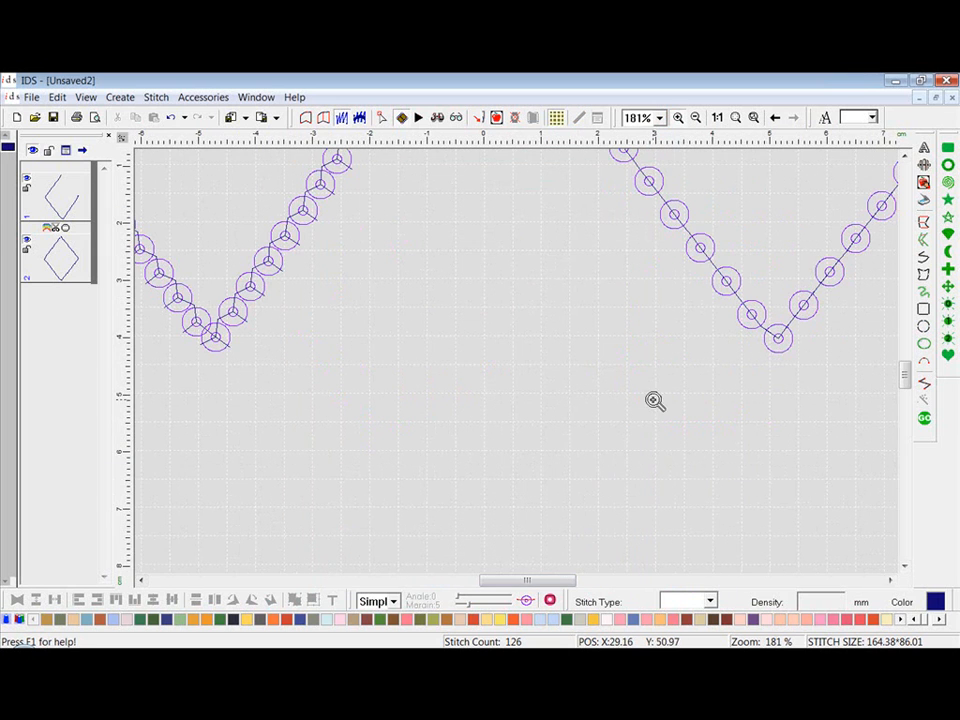
{"action": "right_click", "coordinate": [568, 431]}
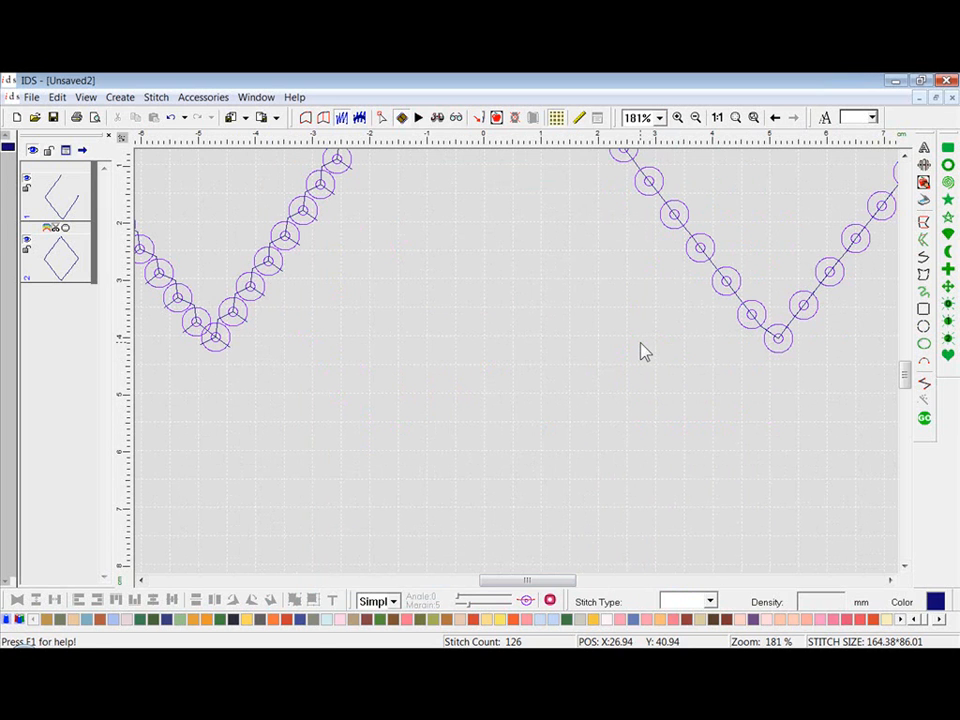
{"action": "left_click", "coordinate": [922, 258]}
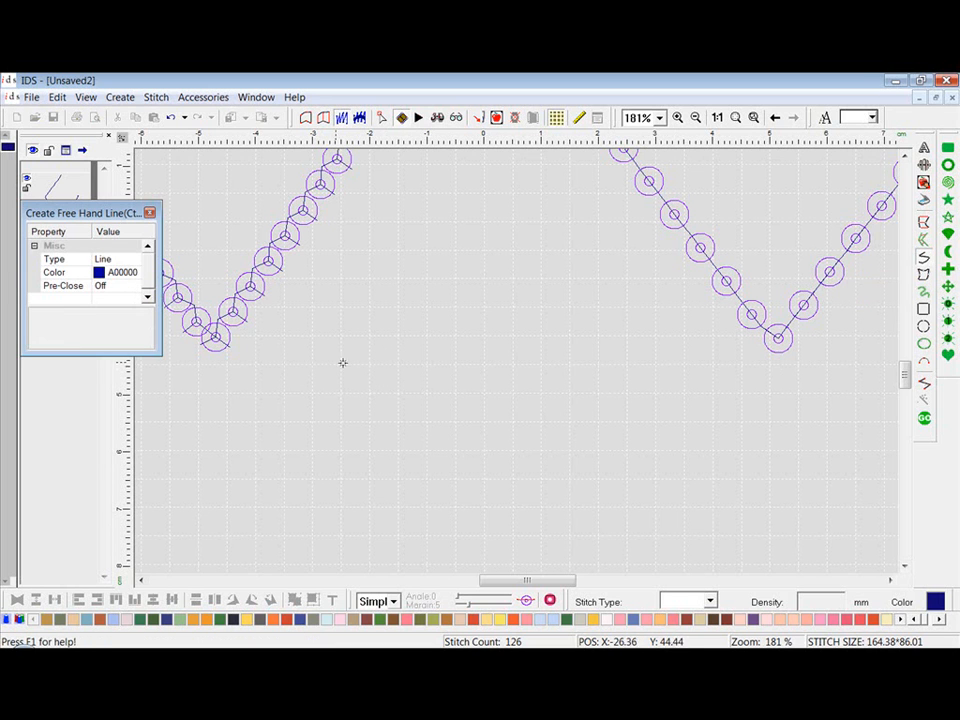
{"action": "left_click_drag", "start_coordinate": [312, 362], "coordinate": [397, 385]}
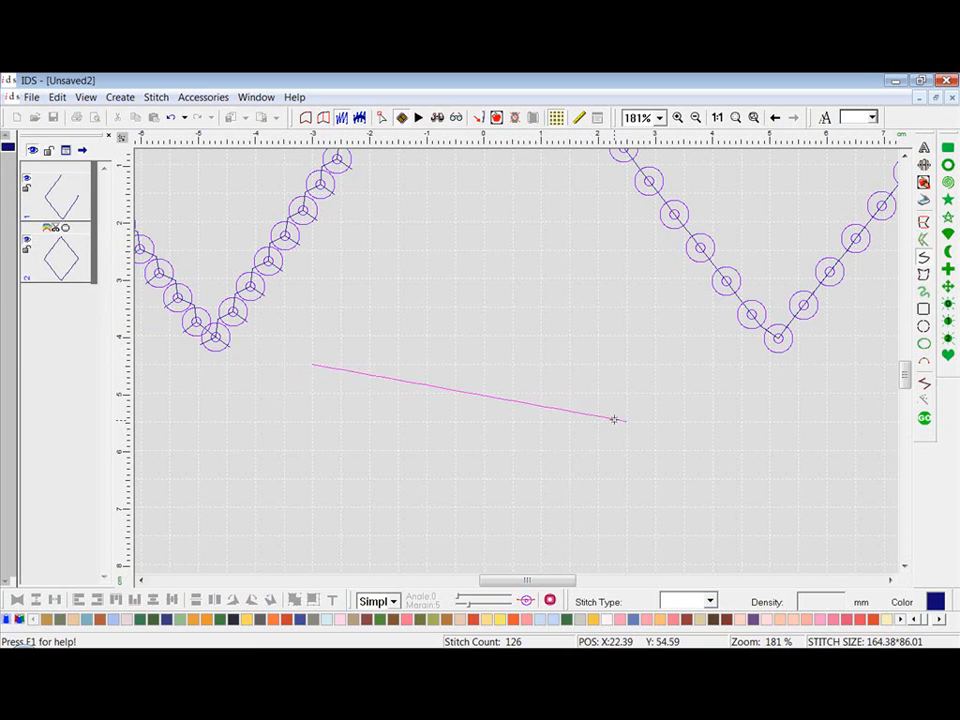
{"action": "left_click", "coordinate": [686, 364]}
{"action": "left_click", "coordinate": [655, 394]}
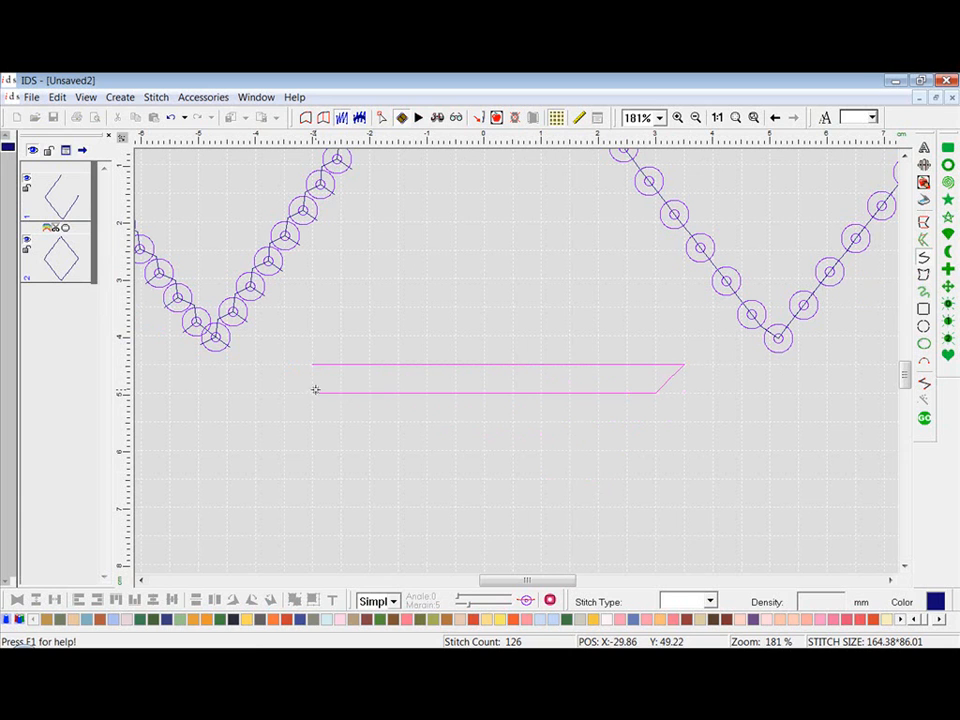
{"action": "left_click", "coordinate": [347, 397]}
{"action": "left_click", "coordinate": [627, 421]}
- Continue the zigzag downward with four rows about 35, 25, 15 and 5 mm long, 5 mm apart, and finish the open line
{"action": "left_click", "coordinate": [598, 449]}
{"action": "left_click", "coordinate": [398, 450]}
{"action": "left_click", "coordinate": [427, 478]}
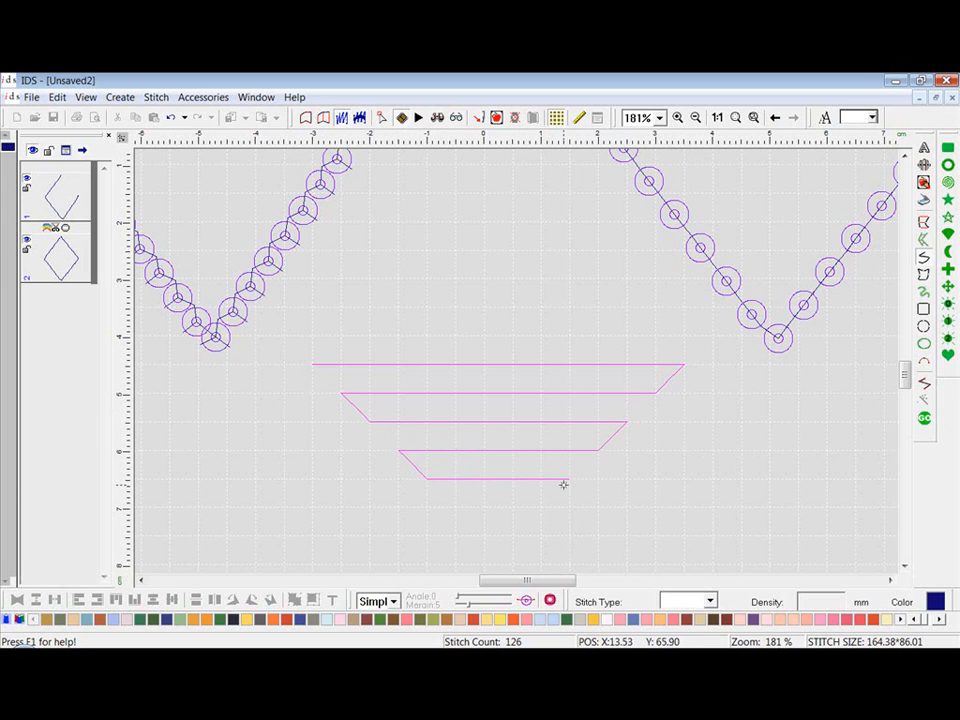
{"action": "left_click", "coordinate": [569, 480]}
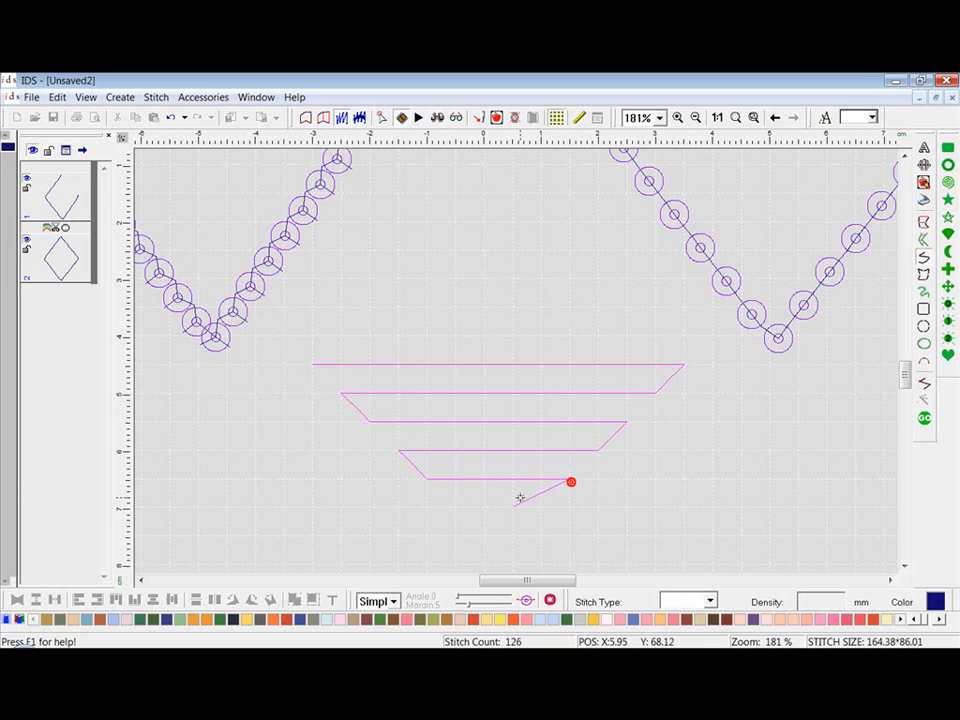
{"action": "left_click", "coordinate": [541, 507]}
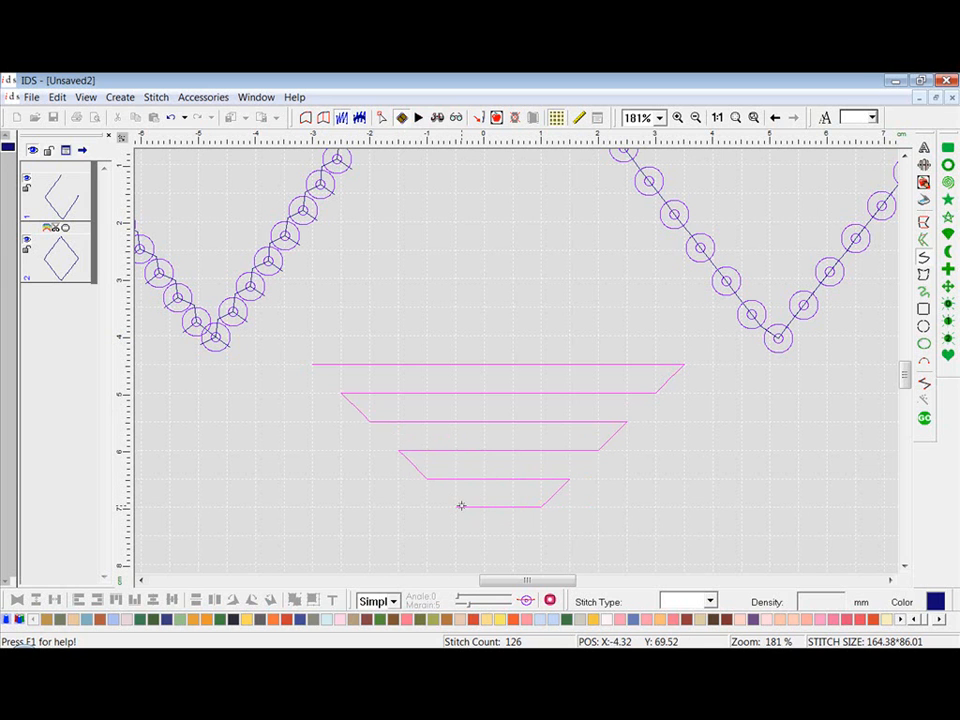
{"action": "left_click", "coordinate": [456, 506]}
{"action": "left_click", "coordinate": [483, 535]}
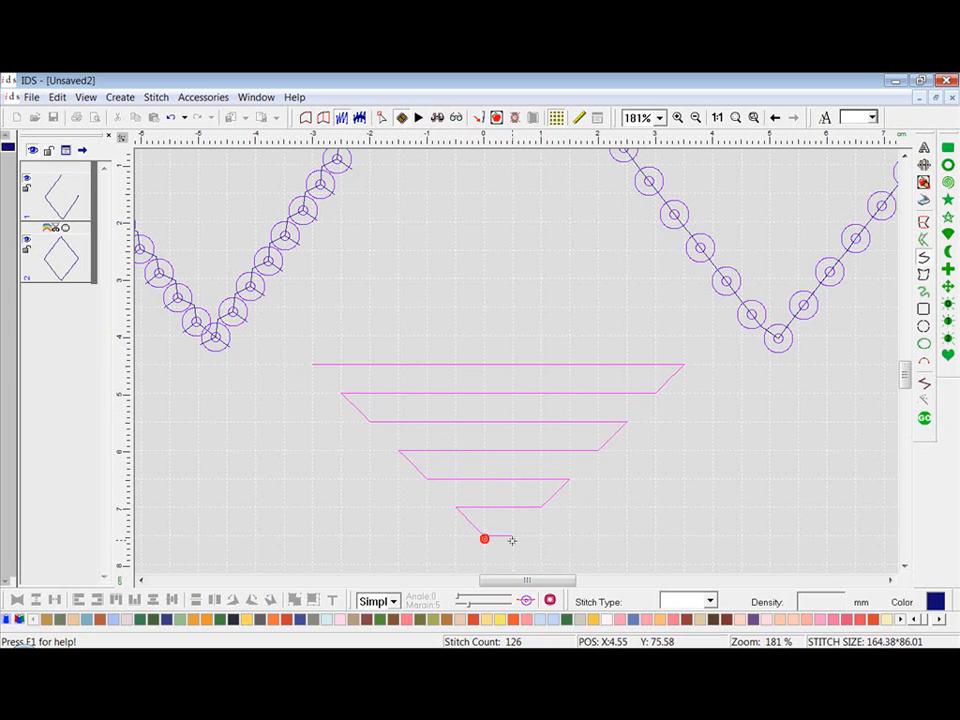
{"action": "left_click", "coordinate": [513, 536]}
{"action": "right_click", "coordinate": [513, 536]}
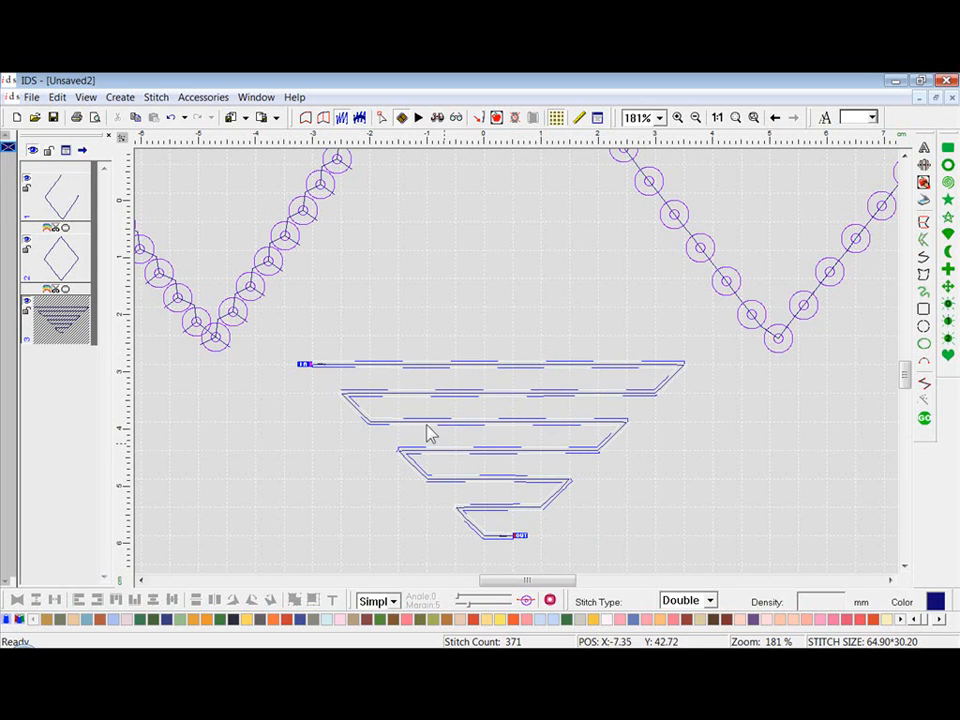
- Apply the Running Sequin stitch with the Triple lock style to the zigzag line and deselect it
{"action": "left_click", "coordinate": [599, 118]}
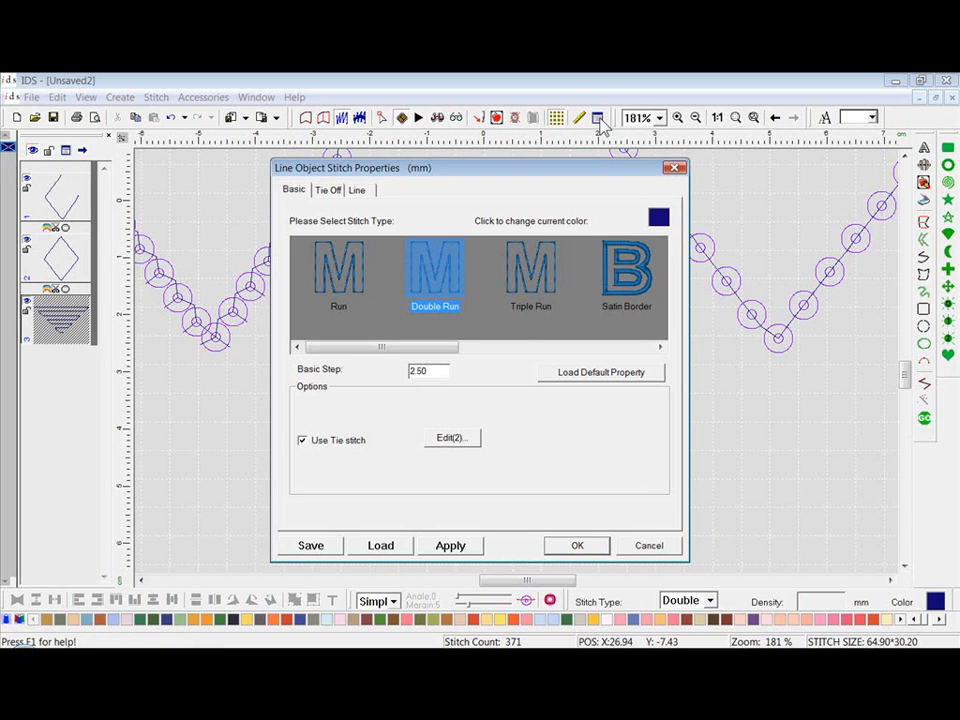
{"action": "left_click_drag", "start_coordinate": [444, 354], "coordinate": [641, 346]}
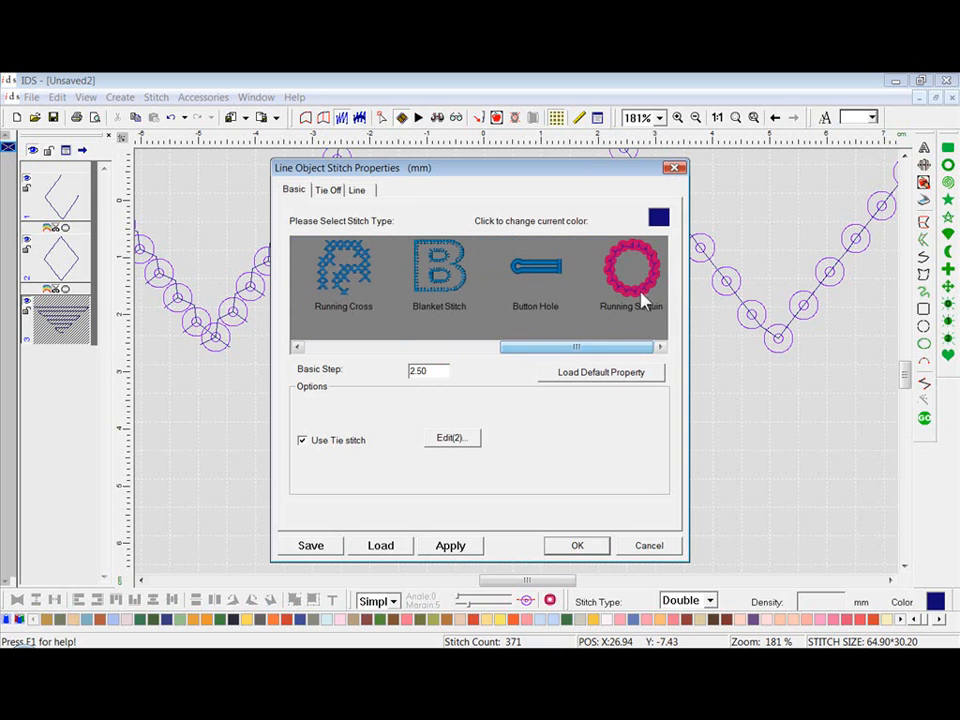
{"action": "left_click", "coordinate": [641, 310]}
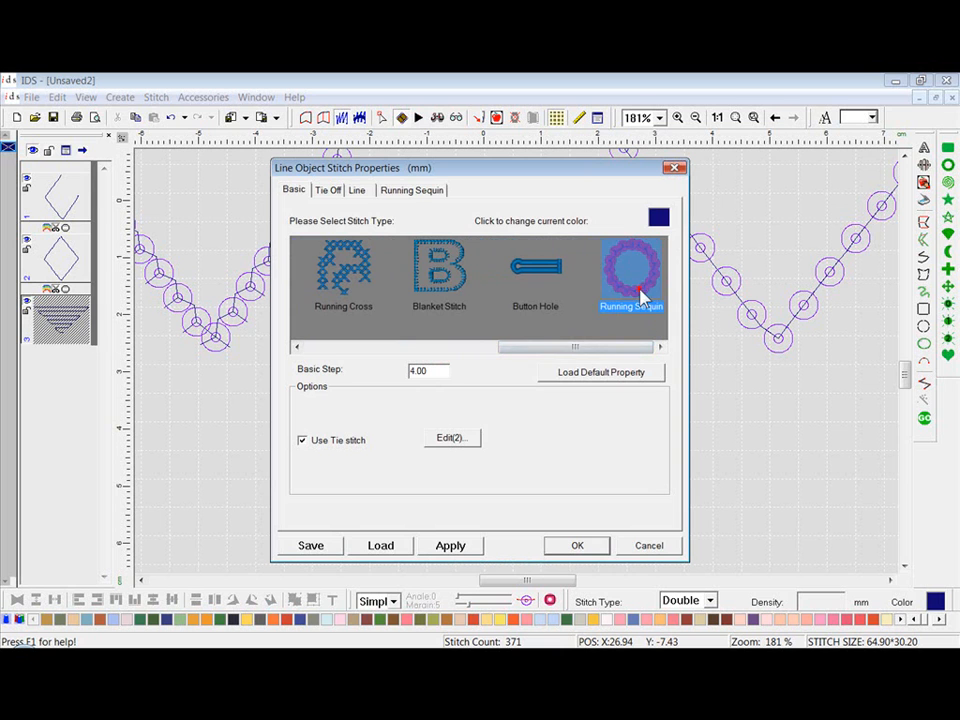
{"action": "left_click", "coordinate": [421, 191]}
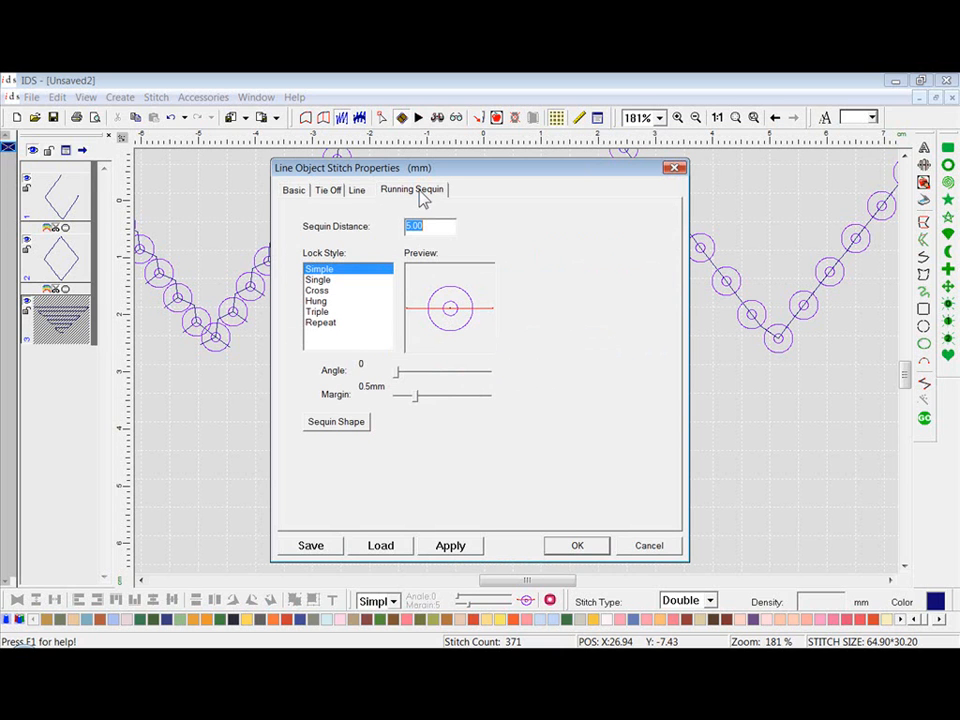
{"action": "left_click", "coordinate": [320, 314]}
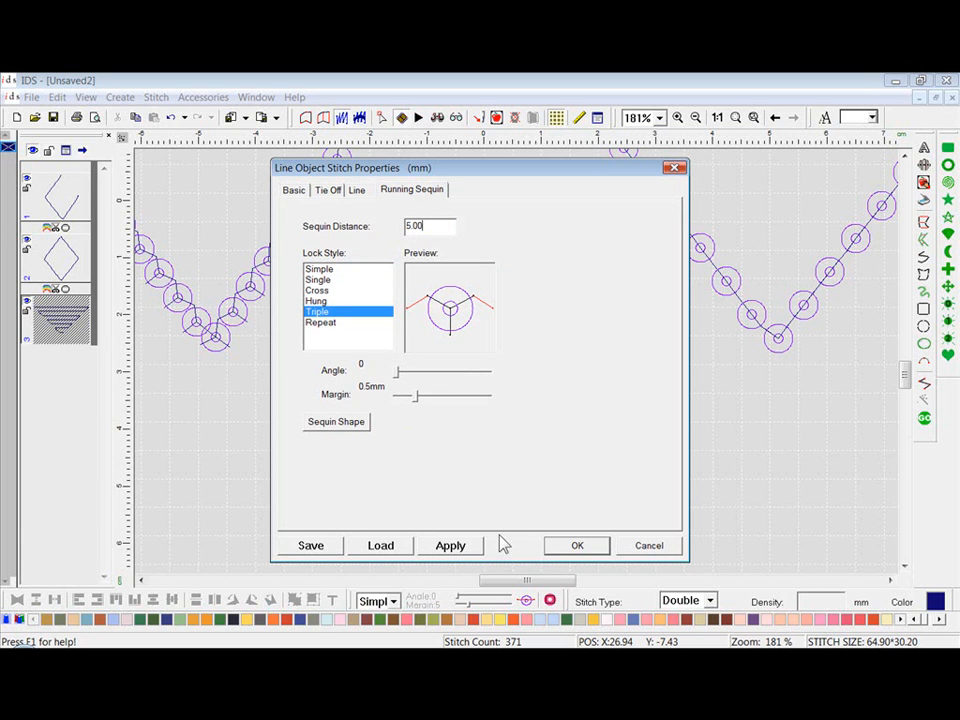
{"action": "left_click", "coordinate": [577, 546]}
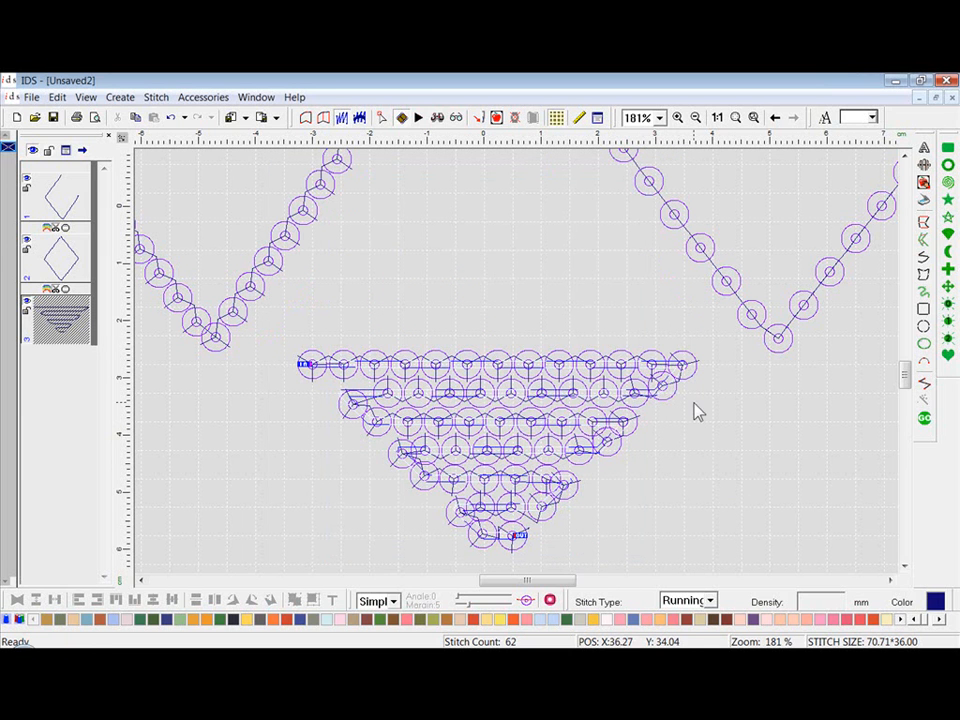
{"action": "left_click", "coordinate": [698, 523]}
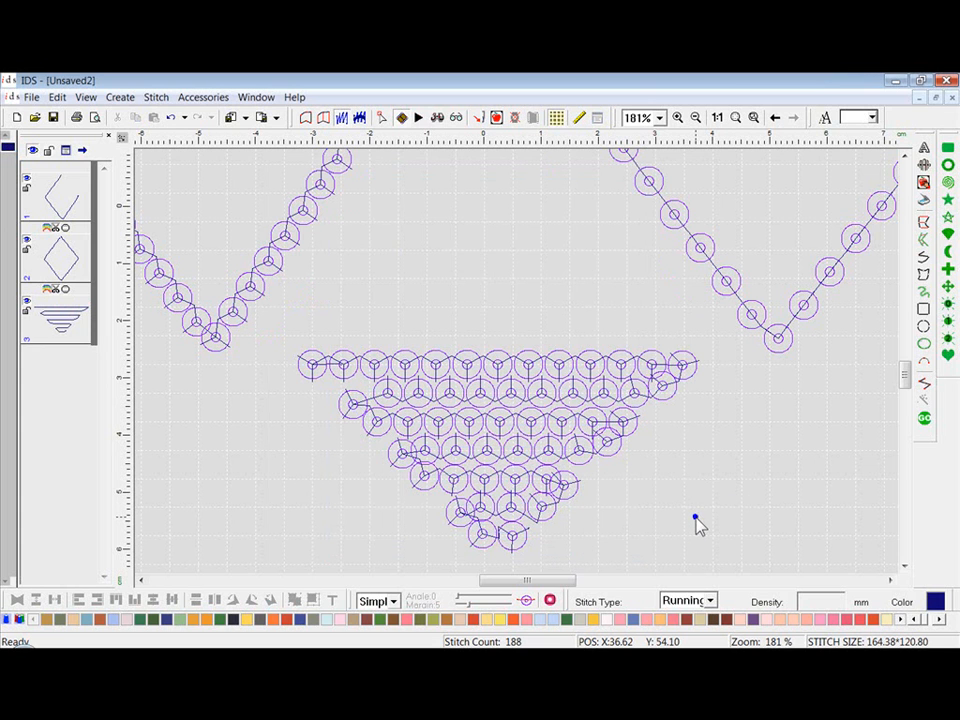
{"action": "left_click", "coordinate": [735, 118]}
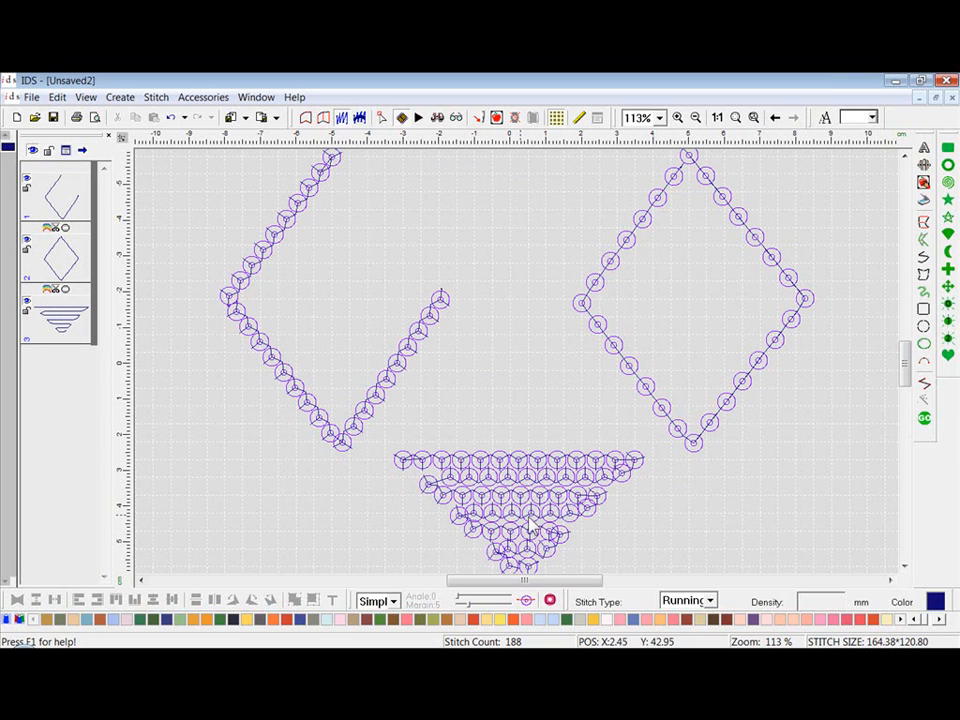
{"action": "left_click", "coordinate": [903, 366]}
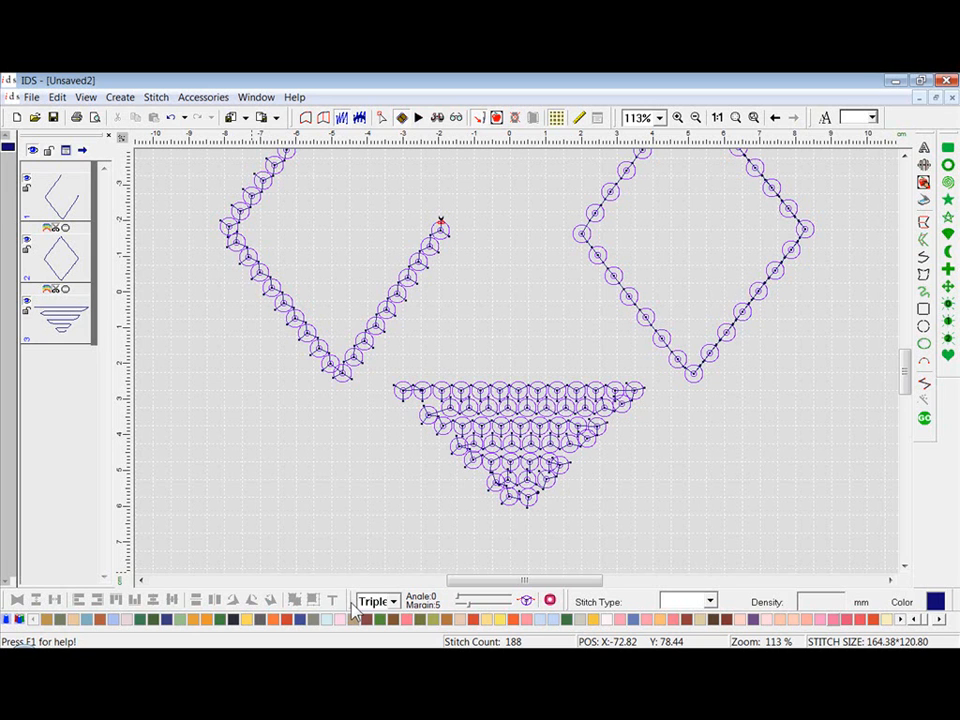
- Float the sequin toolbar over the canvas, set its lock style to Simple and accept the current sequin demo settings
{"action": "left_click_drag", "start_coordinate": [352, 608], "coordinate": [193, 371]}
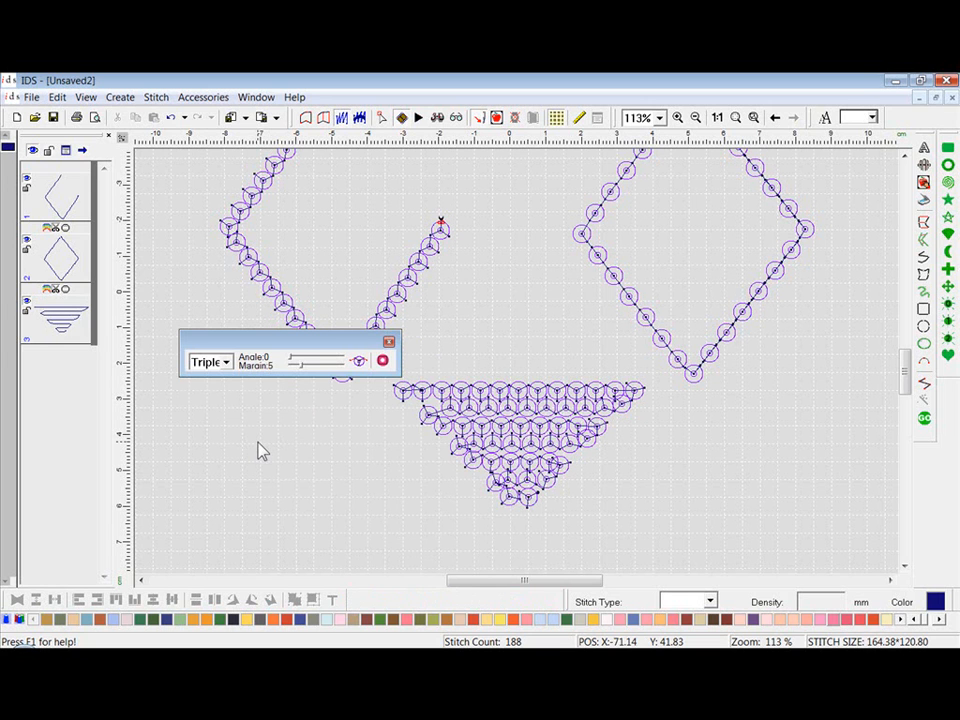
{"action": "left_click", "coordinate": [227, 363]}
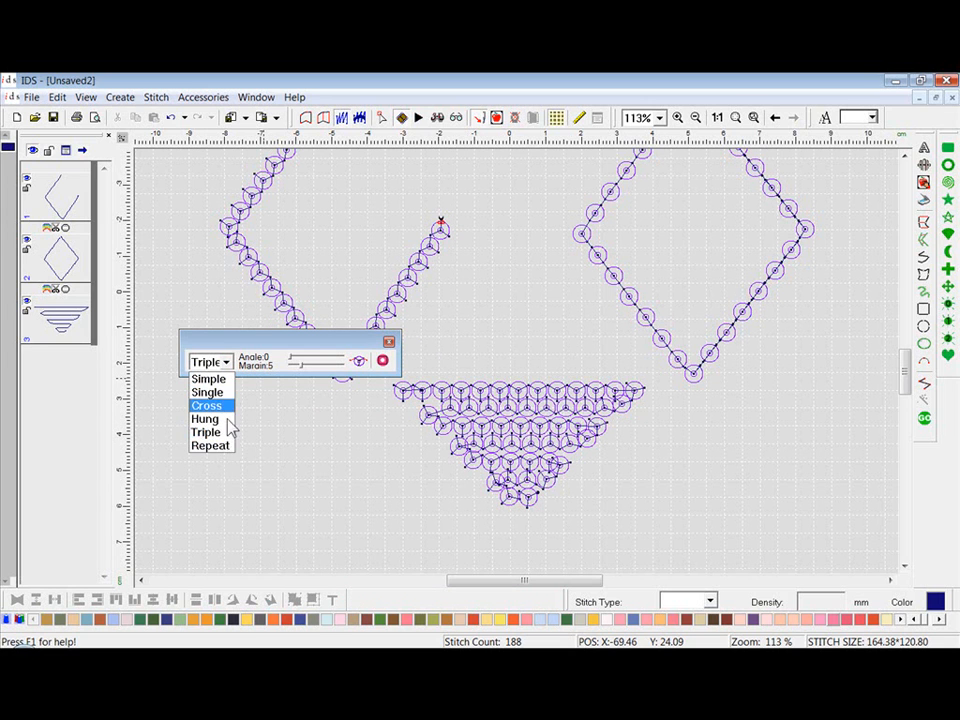
{"action": "left_click", "coordinate": [210, 379]}
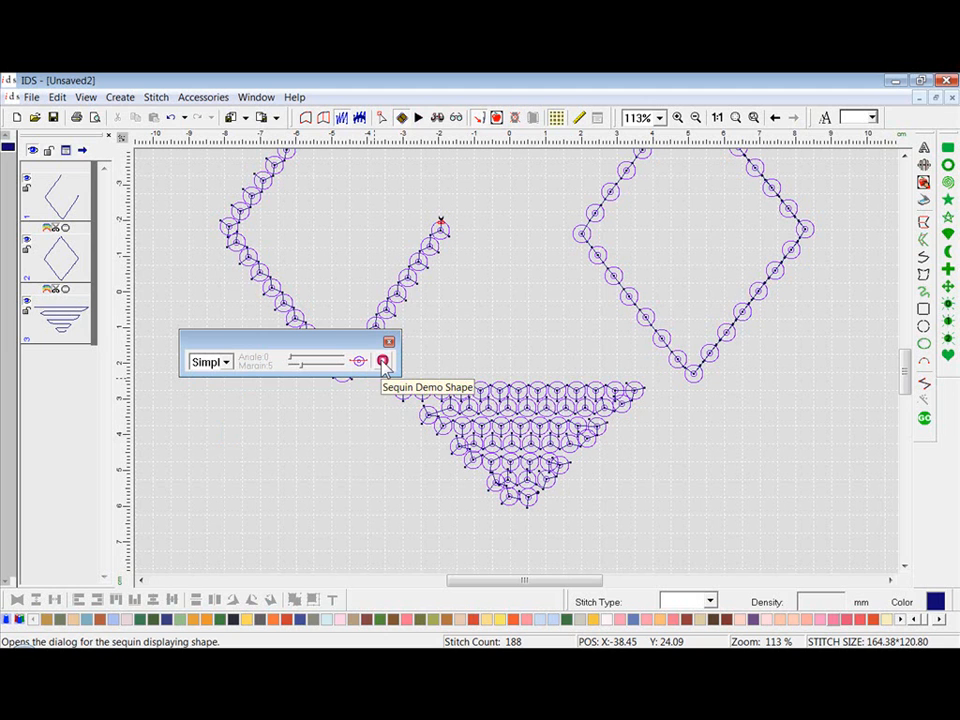
{"action": "left_click", "coordinate": [383, 362]}
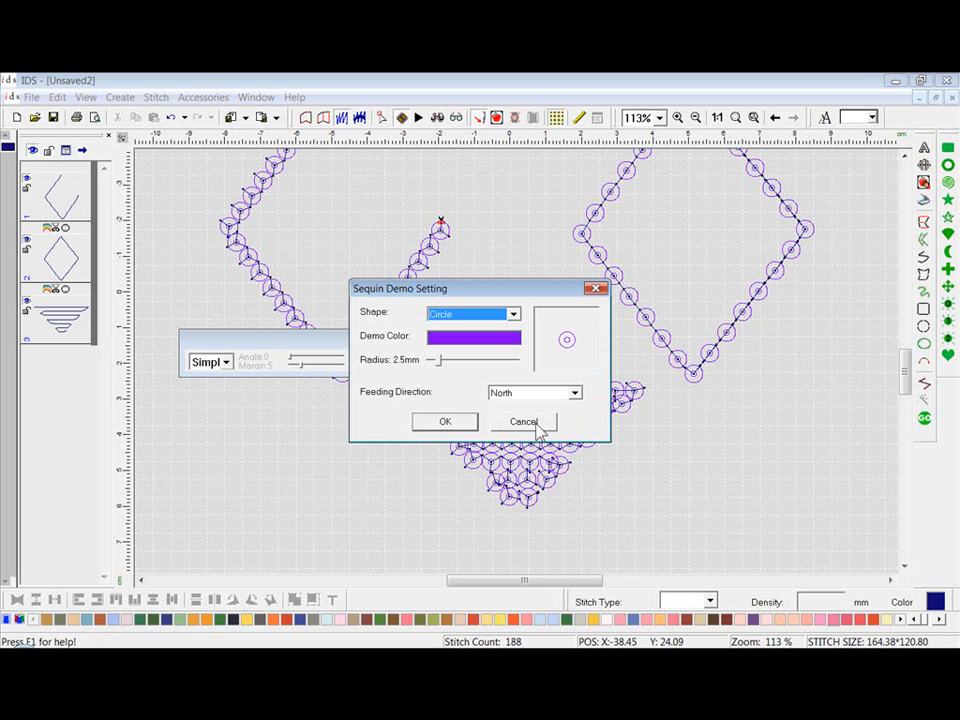
{"action": "left_click", "coordinate": [446, 421]}
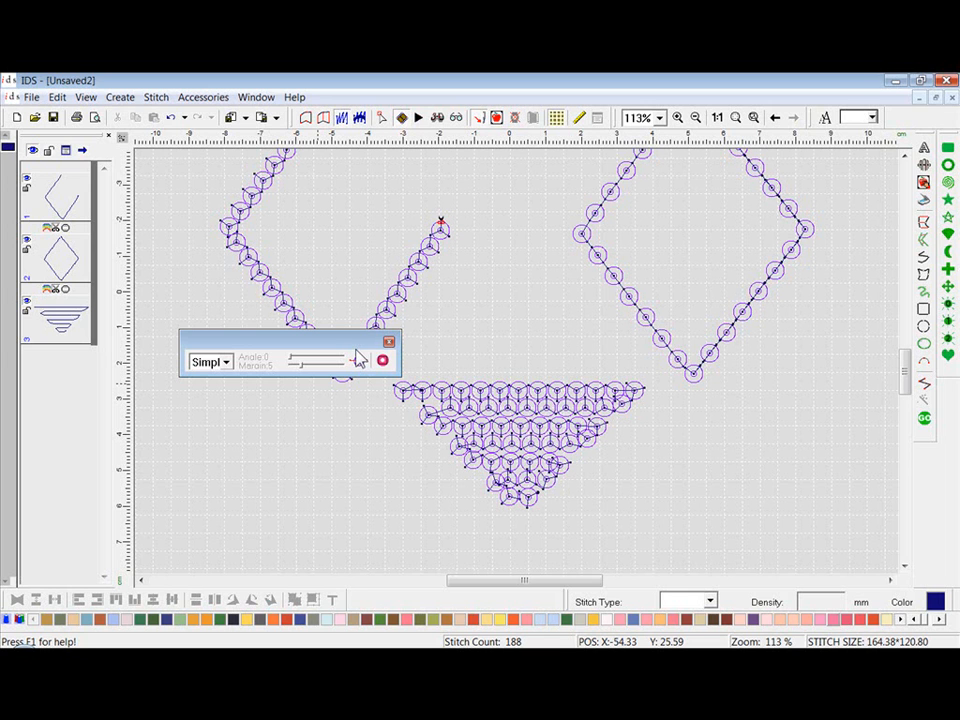
- With manual stitches in Sequin mode, place six sequins left of the zigzag: a flat run about 15 mm long, a V, and a short vertical run
{"action": "left_click", "coordinate": [925, 385]}
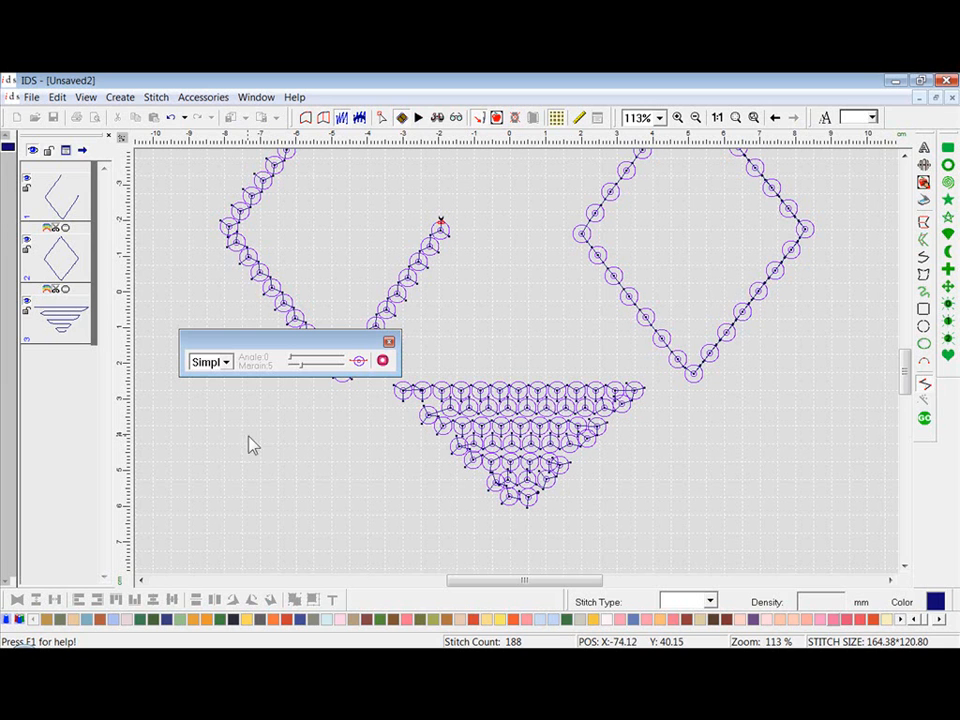
{"action": "right_click", "coordinate": [223, 426]}
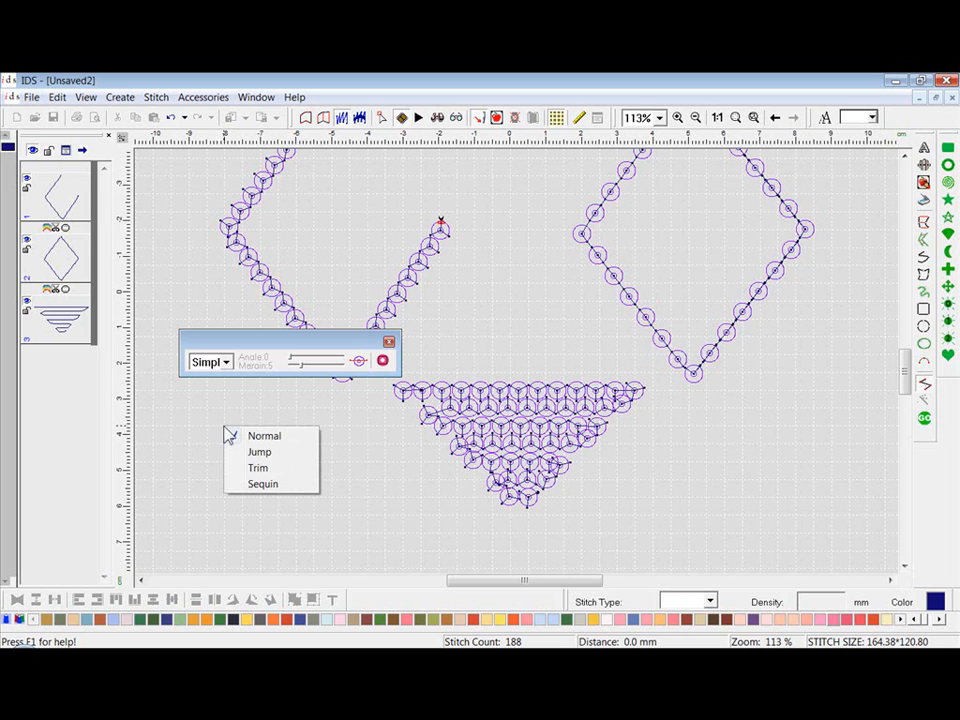
{"action": "left_click", "coordinate": [285, 486]}
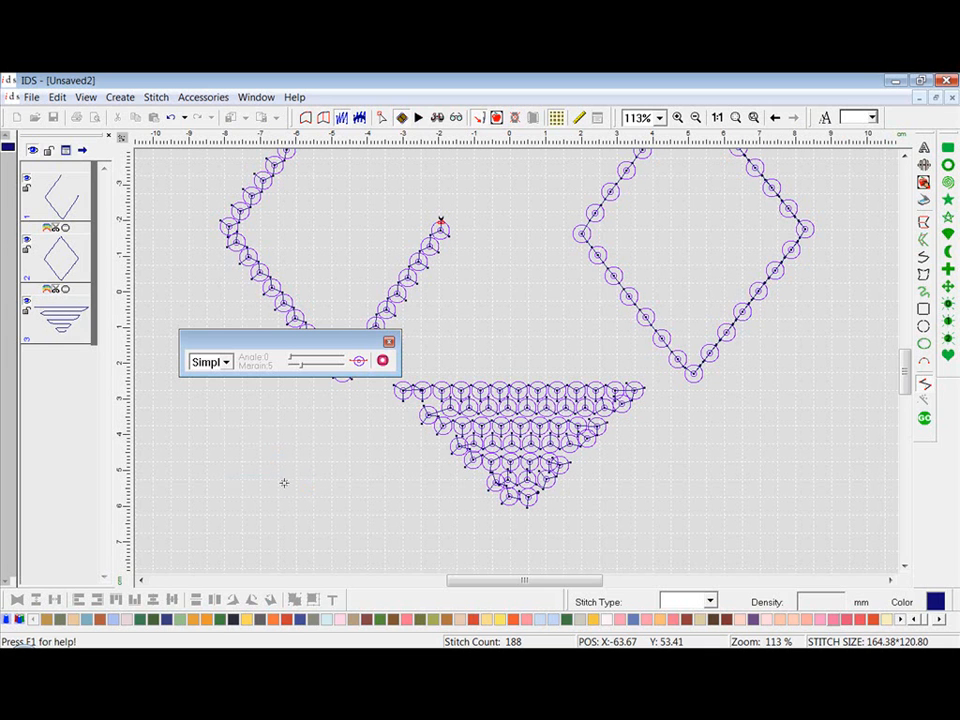
{"action": "left_click", "coordinate": [242, 425]}
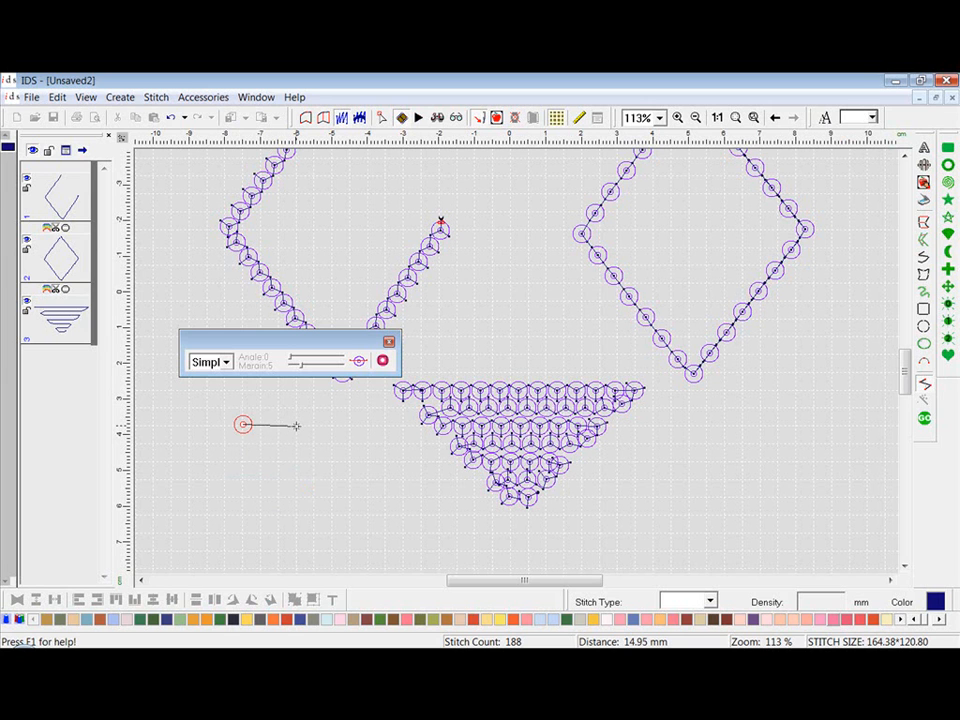
{"action": "left_click", "coordinate": [297, 425]}
{"action": "left_click", "coordinate": [331, 459]}
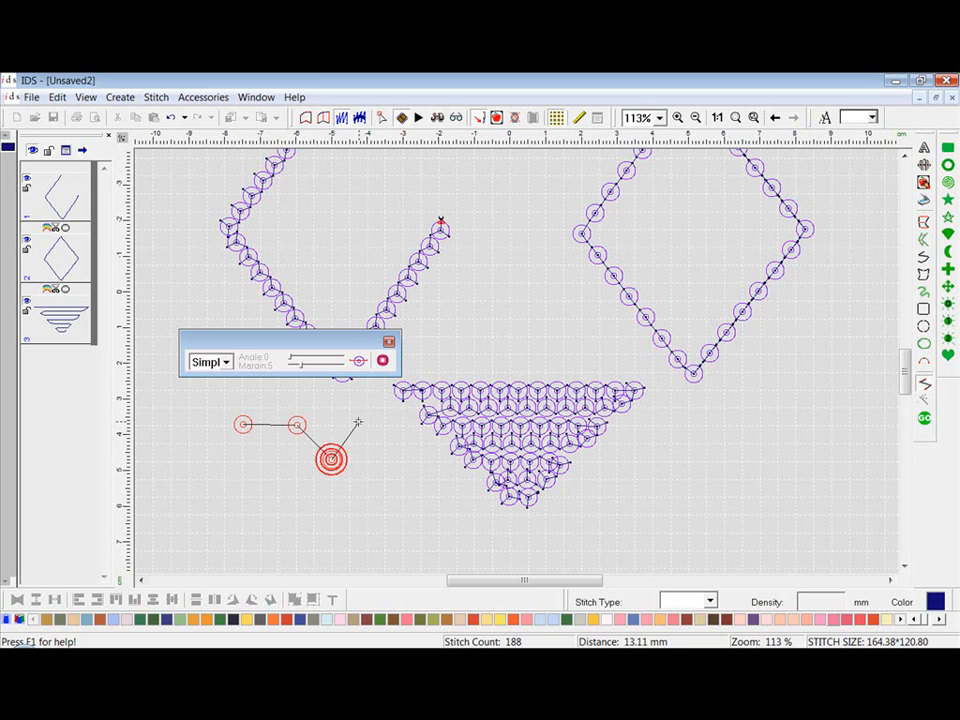
{"action": "left_click", "coordinate": [370, 425]}
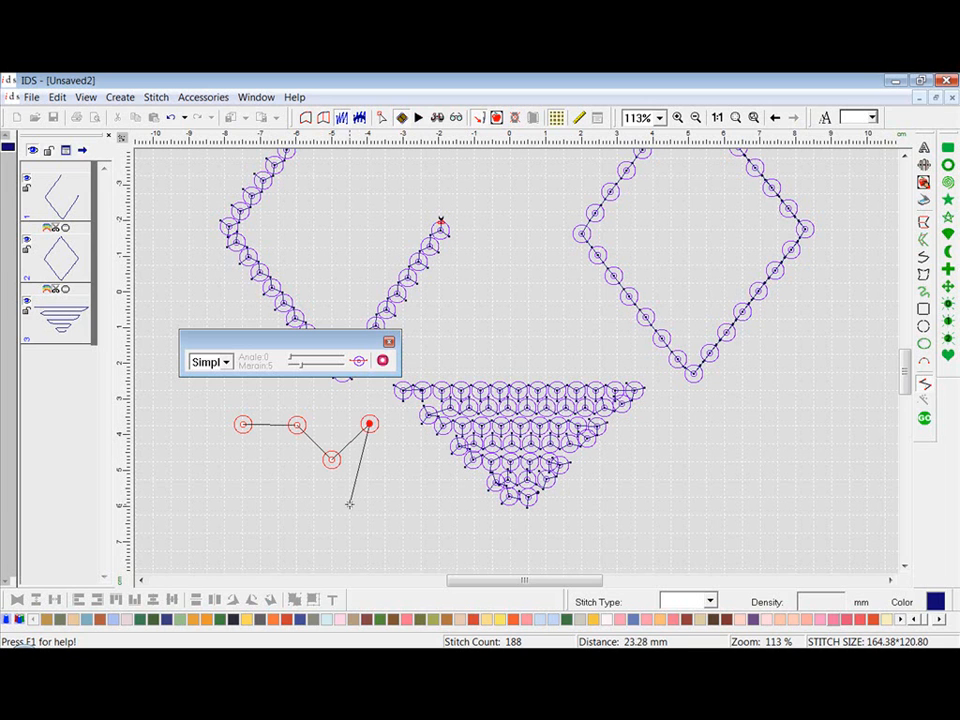
{"action": "left_click", "coordinate": [369, 448]}
{"action": "left_click", "coordinate": [369, 467]}
{"action": "right_click", "coordinate": [369, 474]}
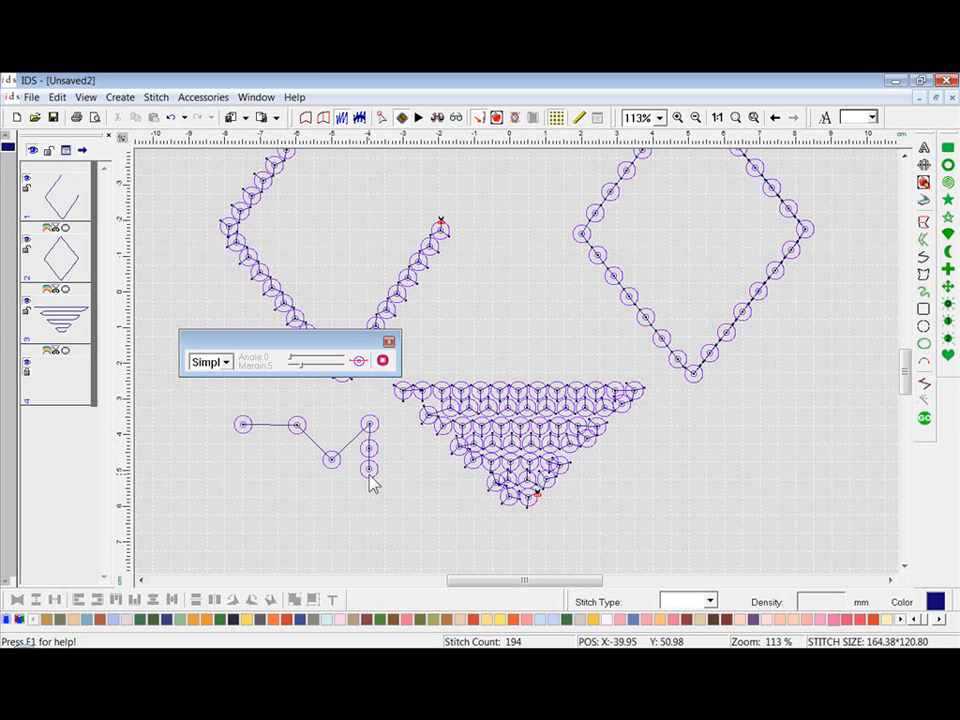
- Set the lock style to Triple and start a manual Sequin run of four in a row about 21 mm long below the Simple run
{"action": "left_click", "coordinate": [226, 363]}
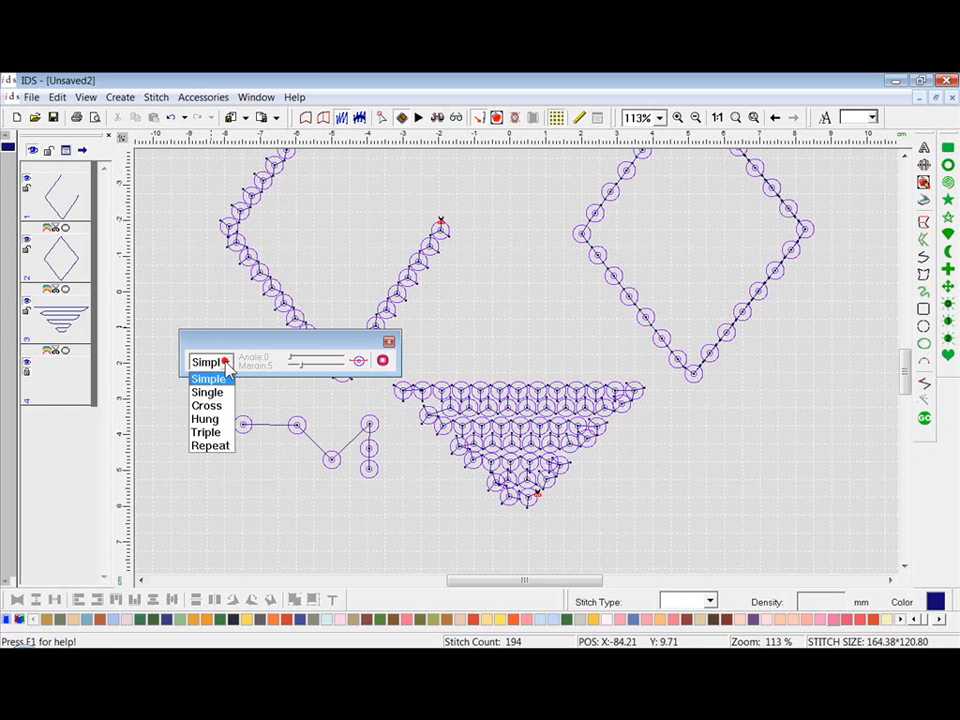
{"action": "left_click", "coordinate": [220, 432]}
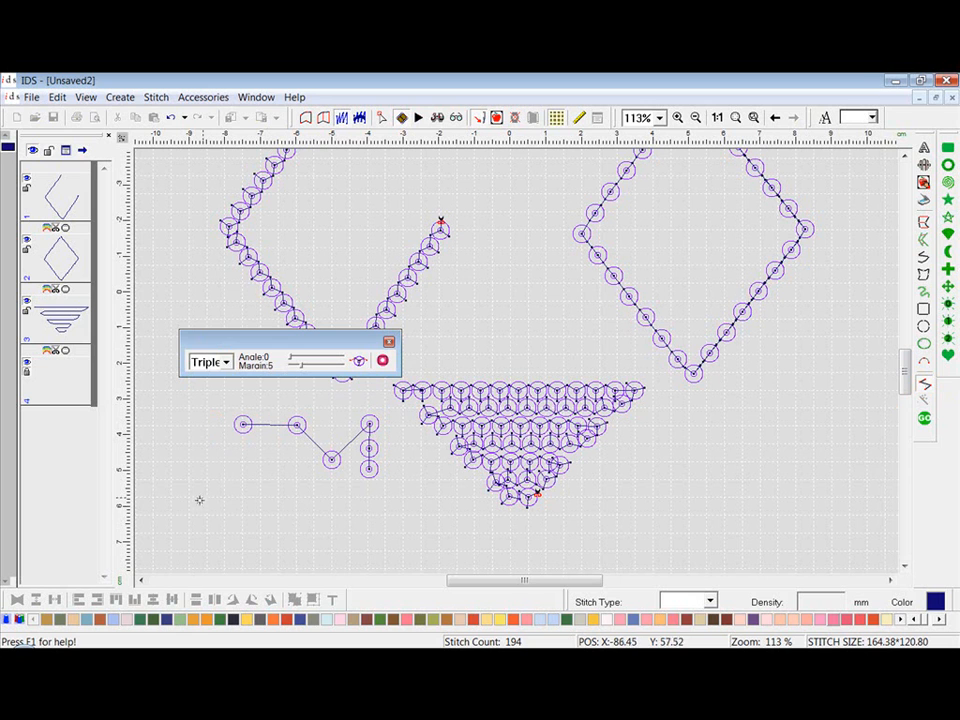
{"action": "right_click", "coordinate": [204, 467]}
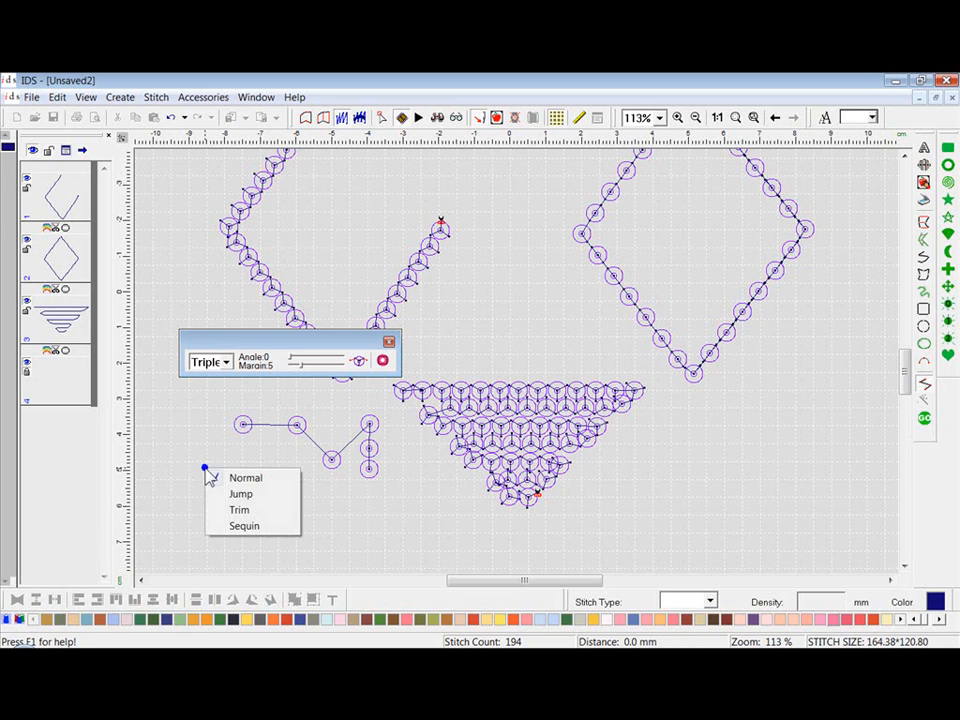
{"action": "left_click", "coordinate": [261, 527]}
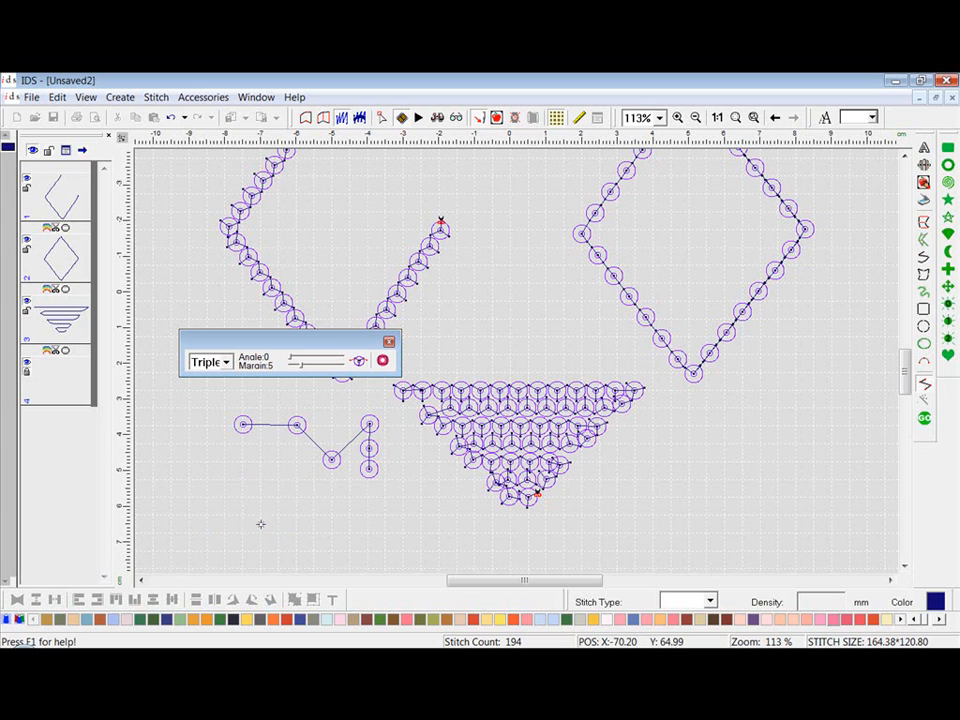
{"action": "left_click", "coordinate": [207, 461]}
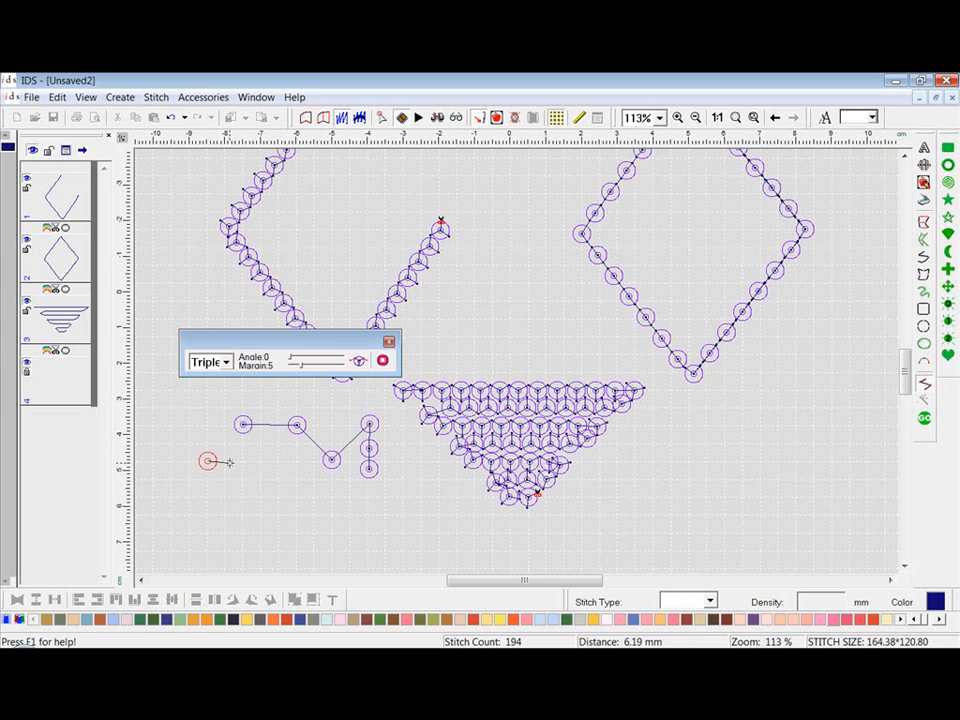
{"action": "left_click", "coordinate": [230, 461]}
{"action": "left_click", "coordinate": [257, 461]}
{"action": "left_click", "coordinate": [281, 461]}
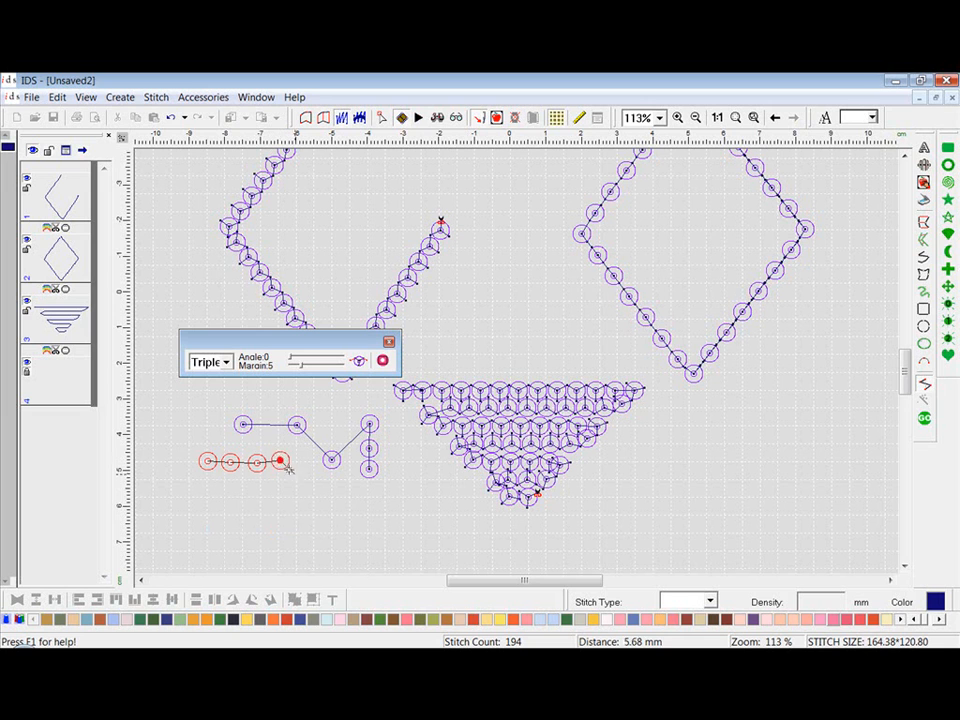
- Continue the Triple sequin run with six more sequins curving back under the row and down to the lower left, and finish it
{"action": "left_click", "coordinate": [295, 478]}
{"action": "left_click", "coordinate": [275, 493]}
{"action": "left_click", "coordinate": [265, 492]}
{"action": "left_click", "coordinate": [251, 492]}
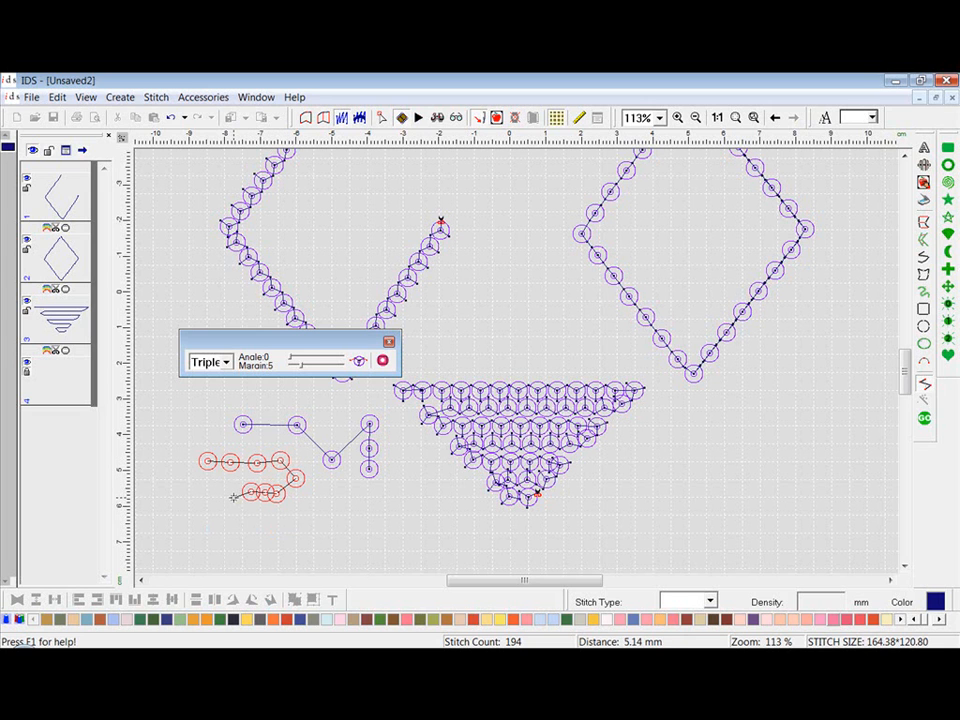
{"action": "left_click", "coordinate": [225, 497]}
{"action": "left_click", "coordinate": [201, 531]}
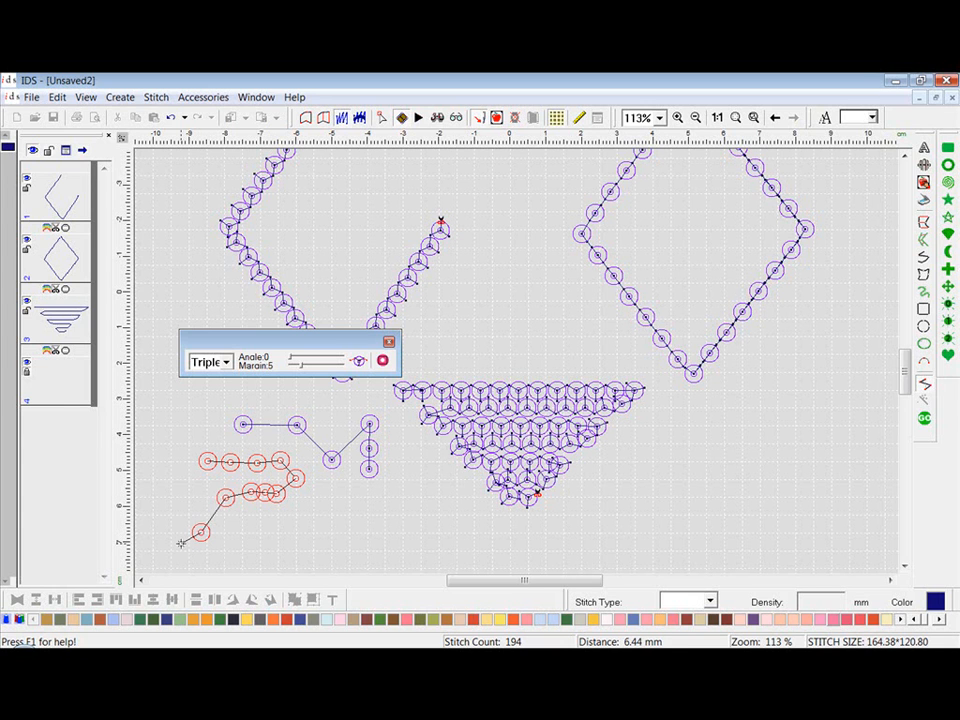
{"action": "right_click", "coordinate": [181, 543]}
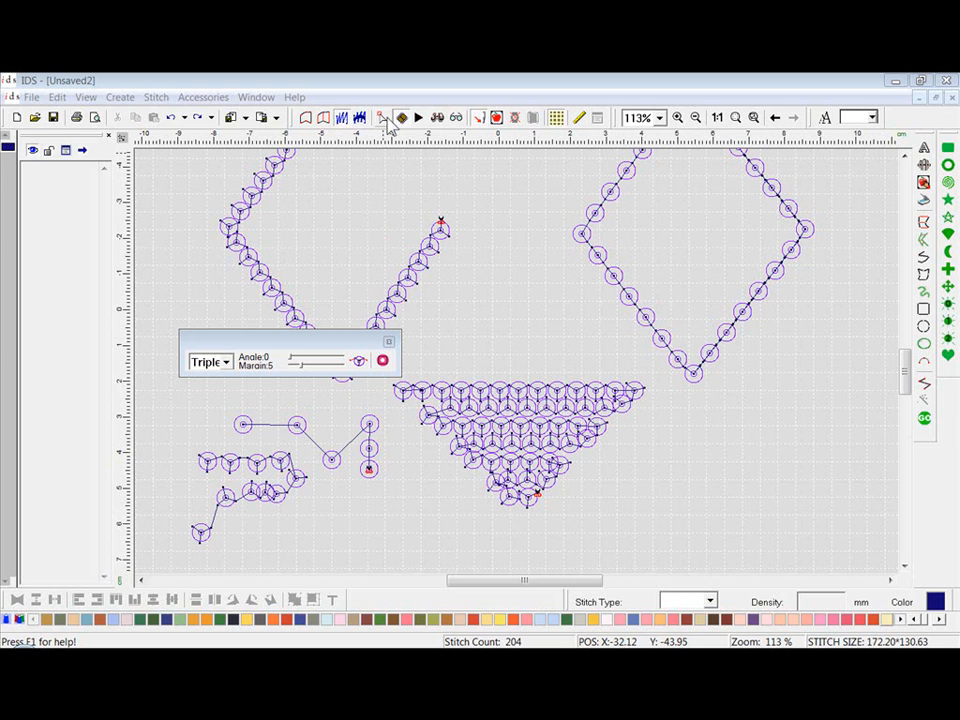
- Edit the Triple run's lower row: move one middle sequin about 2 mm up-left and the rightmost one about 3 mm down-right
{"action": "left_click", "coordinate": [481, 127]}
{"action": "left_click", "coordinate": [480, 120]}
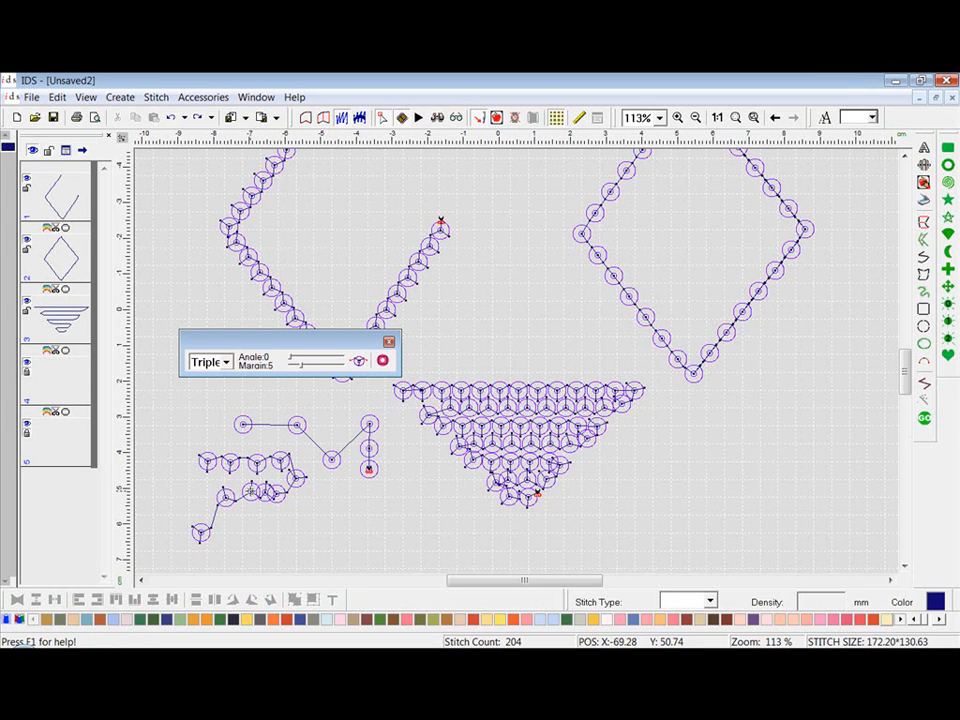
{"action": "left_click", "coordinate": [251, 491]}
{"action": "left_click_drag", "start_coordinate": [251, 491], "coordinate": [249, 490]}
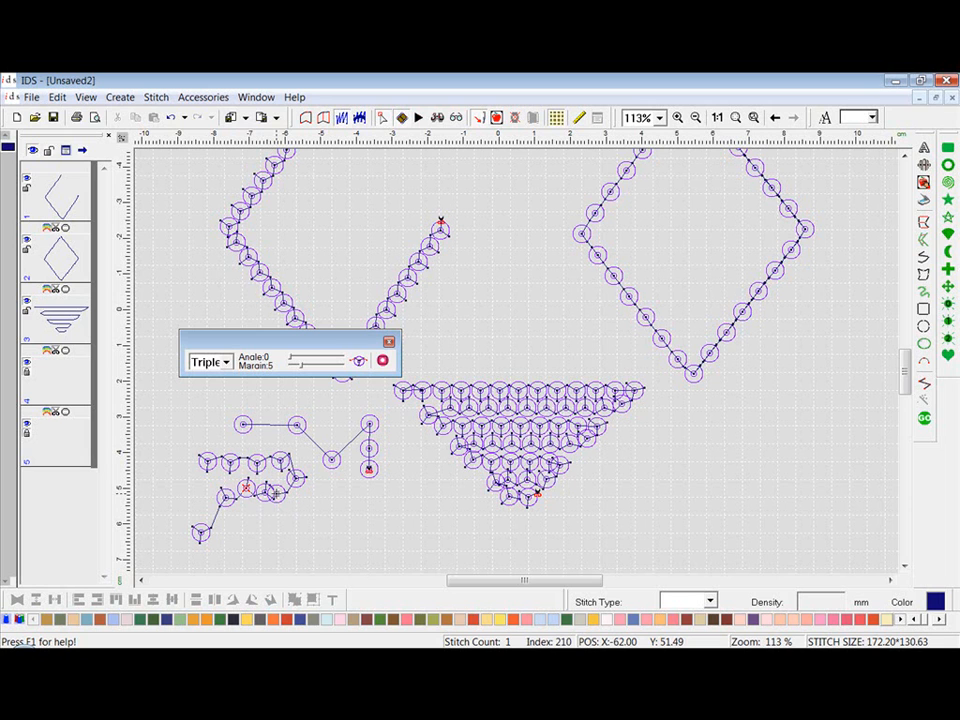
{"action": "left_click", "coordinate": [276, 493]}
{"action": "left_click_drag", "start_coordinate": [276, 493], "coordinate": [285, 500]}
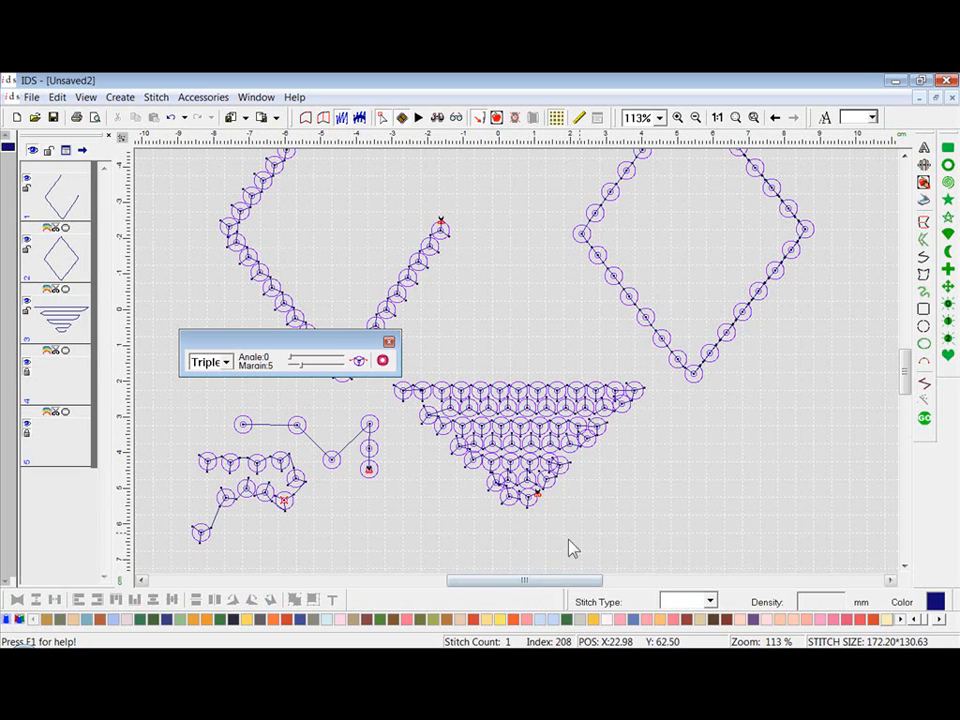
{"action": "left_click", "coordinate": [383, 122]}
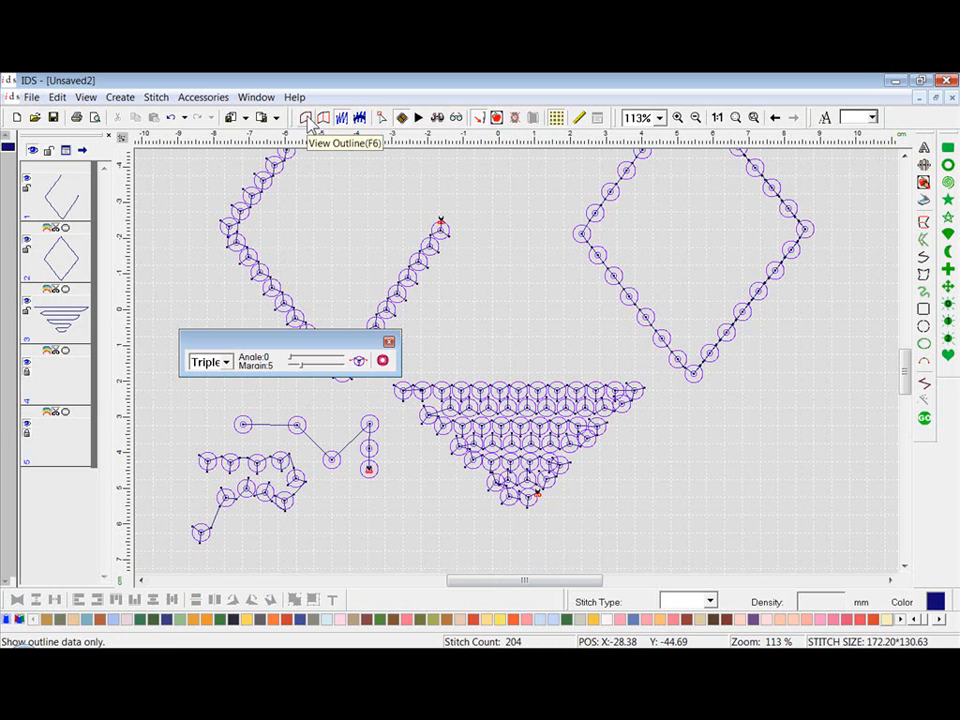
- In outline view, move the left node of the zigzag's sixth row about 16 mm left, and regenerate its sequin stitches
{"action": "left_click", "coordinate": [308, 119]}
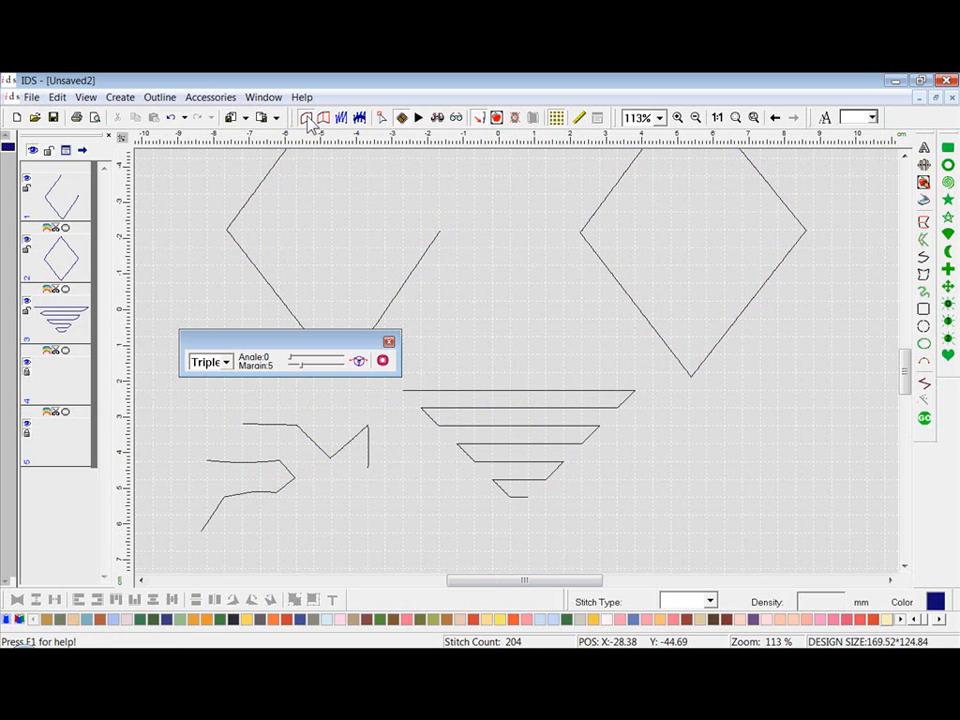
{"action": "left_click", "coordinate": [381, 119]}
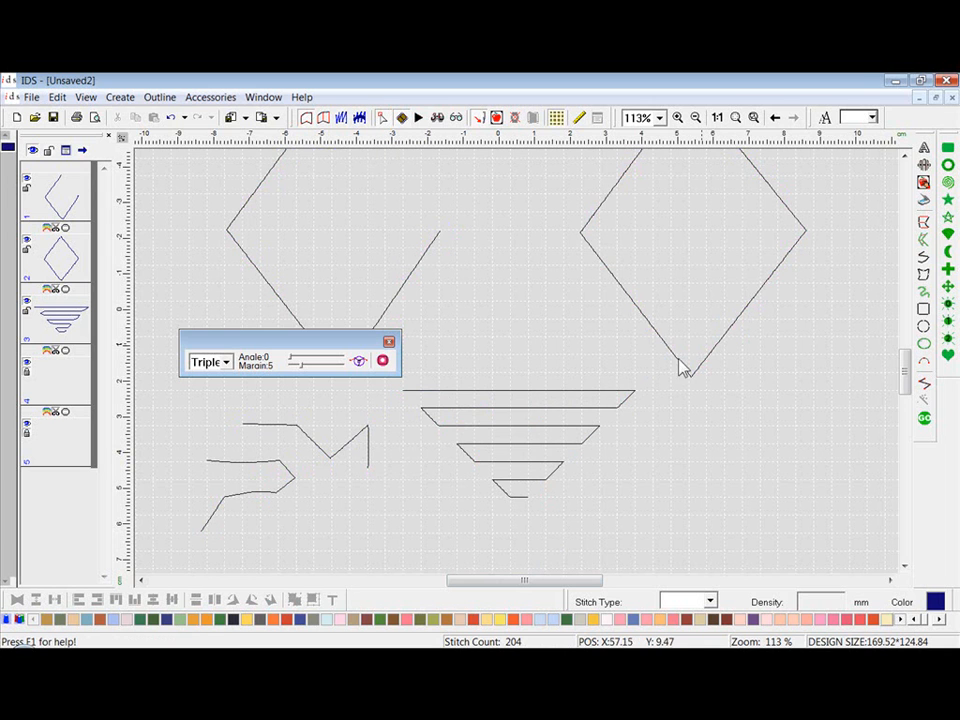
{"action": "left_click", "coordinate": [570, 405]}
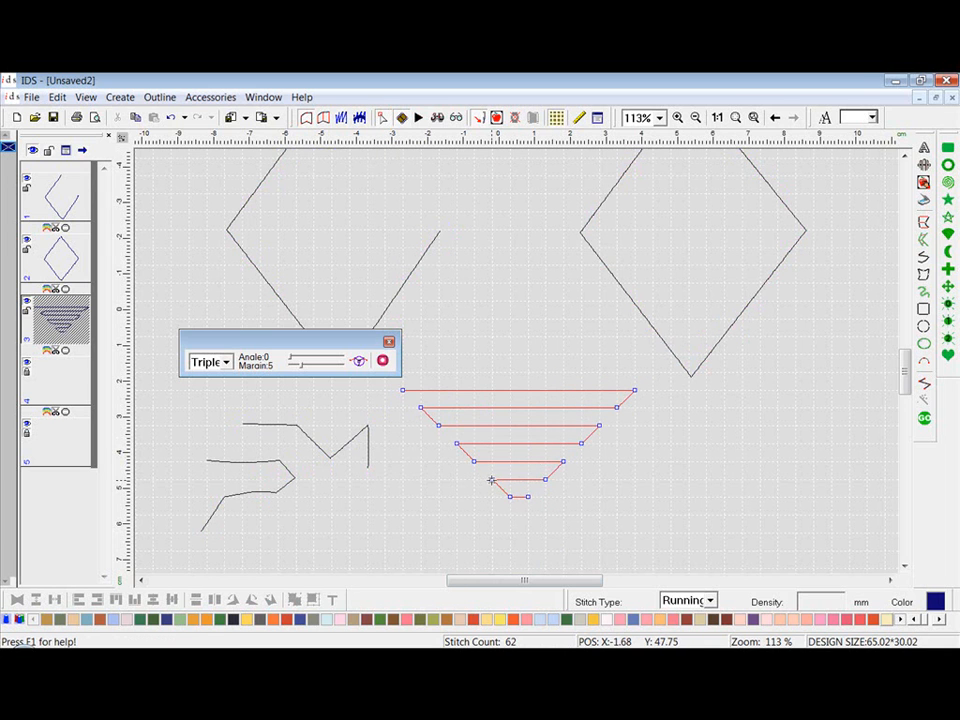
{"action": "left_click_drag", "start_coordinate": [491, 481], "coordinate": [435, 481]}
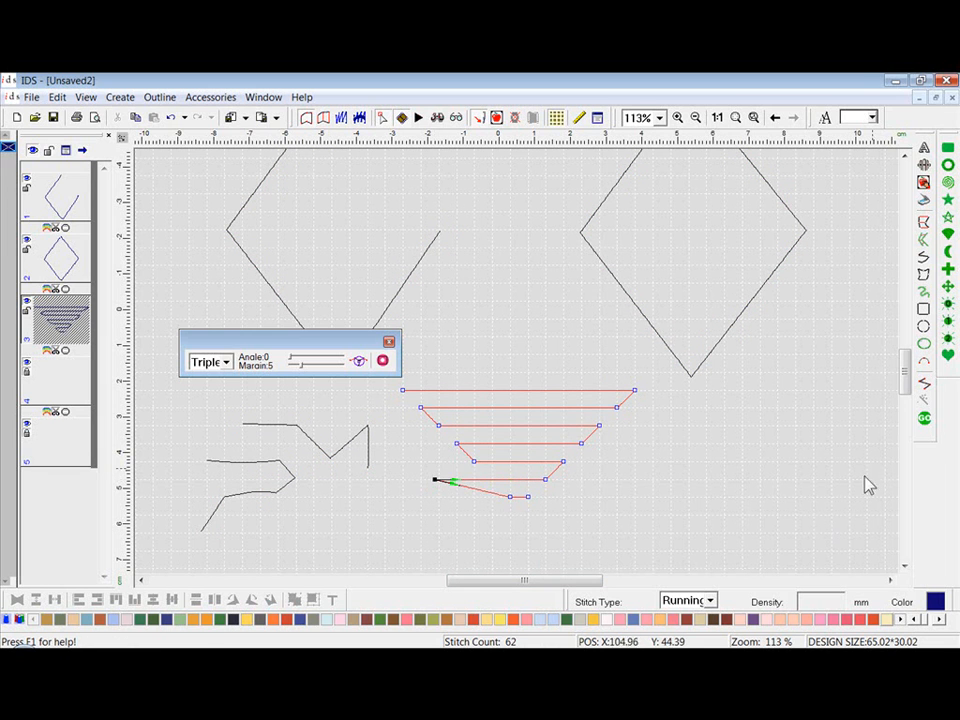
{"action": "left_click", "coordinate": [926, 421]}
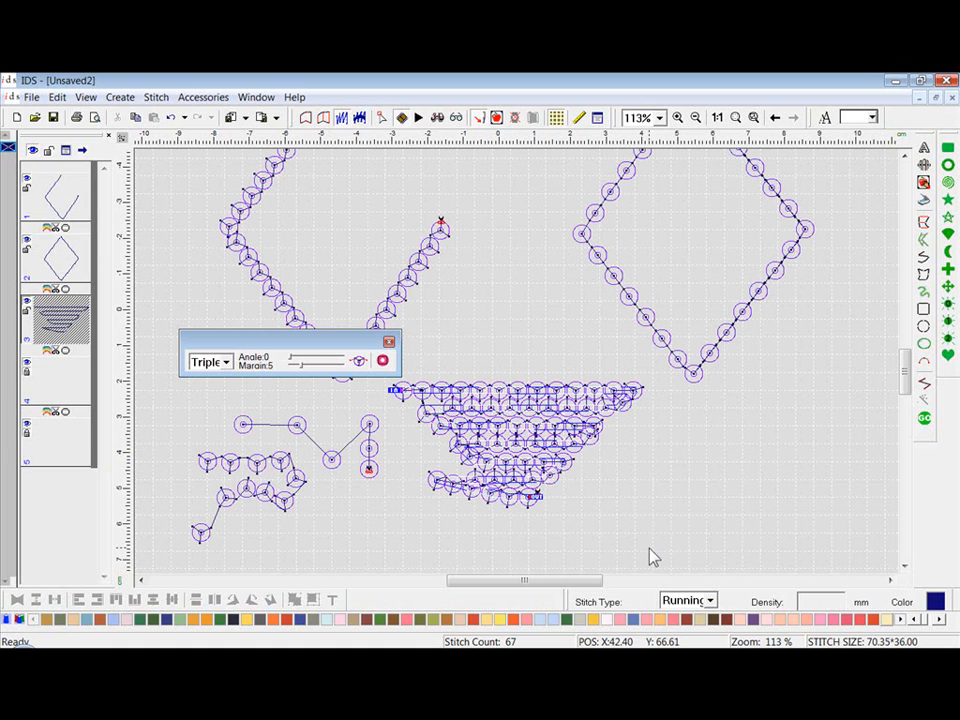
{"action": "left_click", "coordinate": [798, 511]}
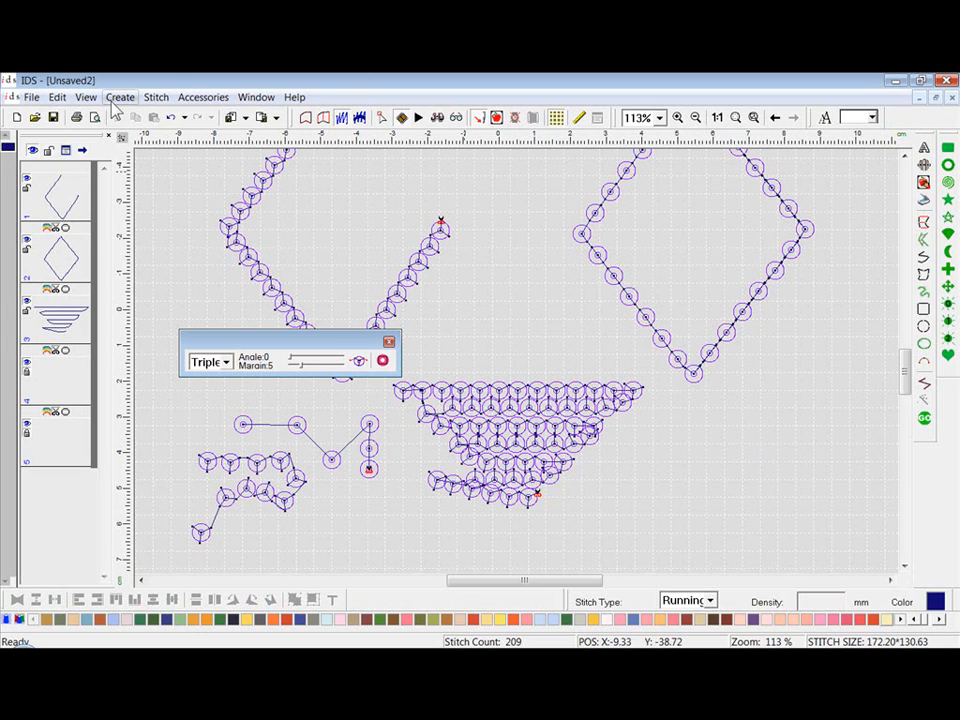
- Create a new empty design and dock the floating sequin toolbar below the canvas
{"action": "left_click", "coordinate": [32, 97]}
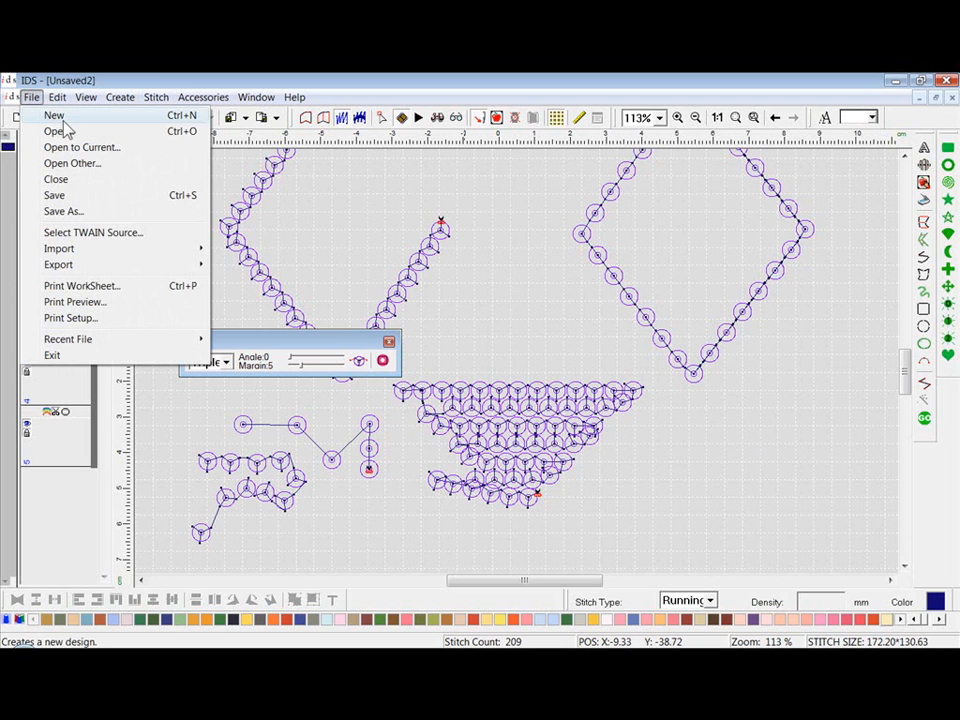
{"action": "left_click", "coordinate": [58, 116]}
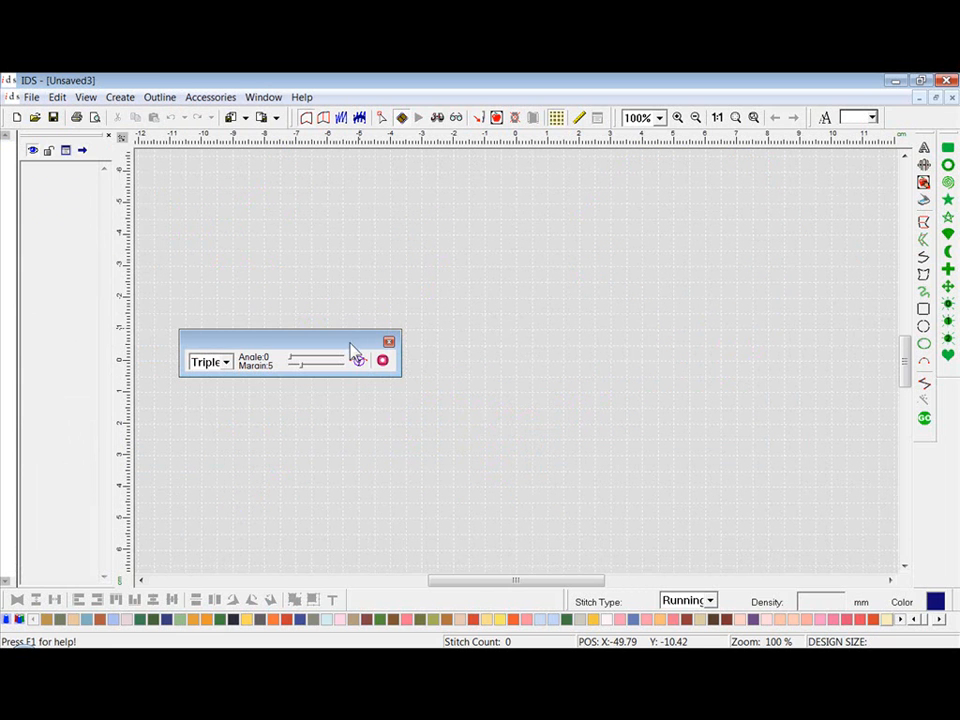
{"action": "left_click_drag", "start_coordinate": [352, 343], "coordinate": [514, 596]}
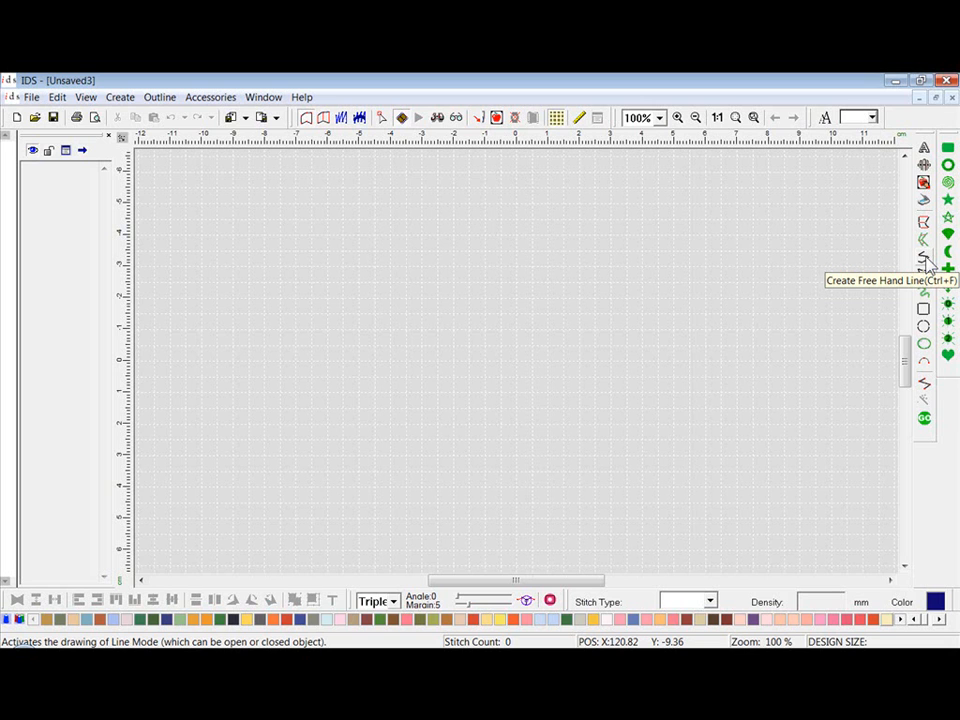
- Start a Free Hand Line and set its colour to custom green with red 24, green 135, blue 41
{"action": "left_click", "coordinate": [925, 259]}
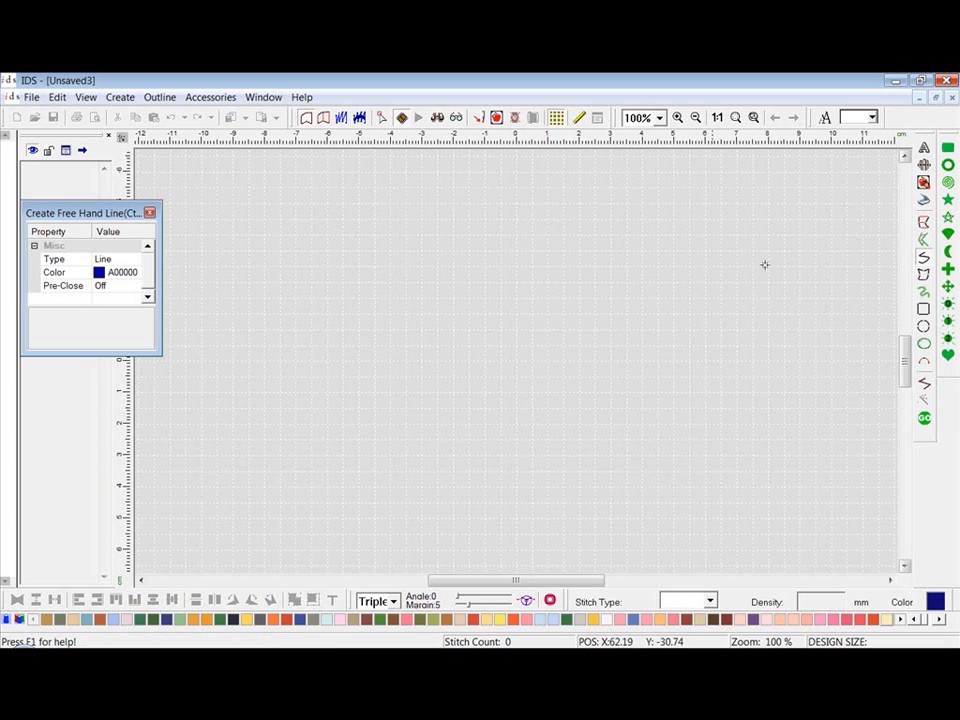
{"action": "left_click_drag", "start_coordinate": [113, 213], "coordinate": [178, 215]}
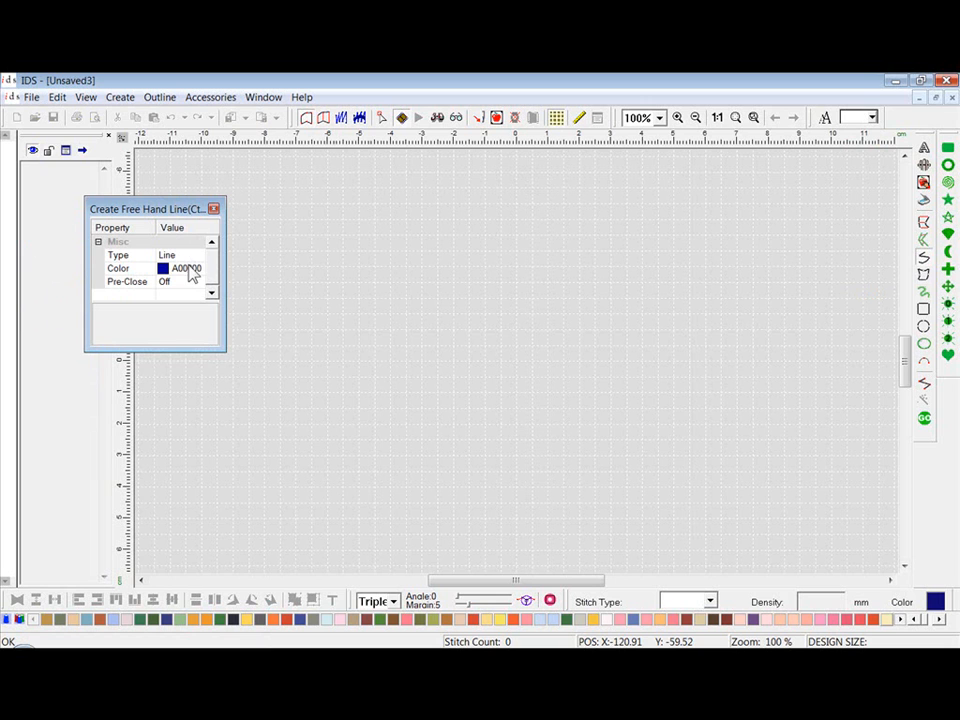
{"action": "left_click", "coordinate": [190, 270]}
{"action": "left_click", "coordinate": [187, 268]}
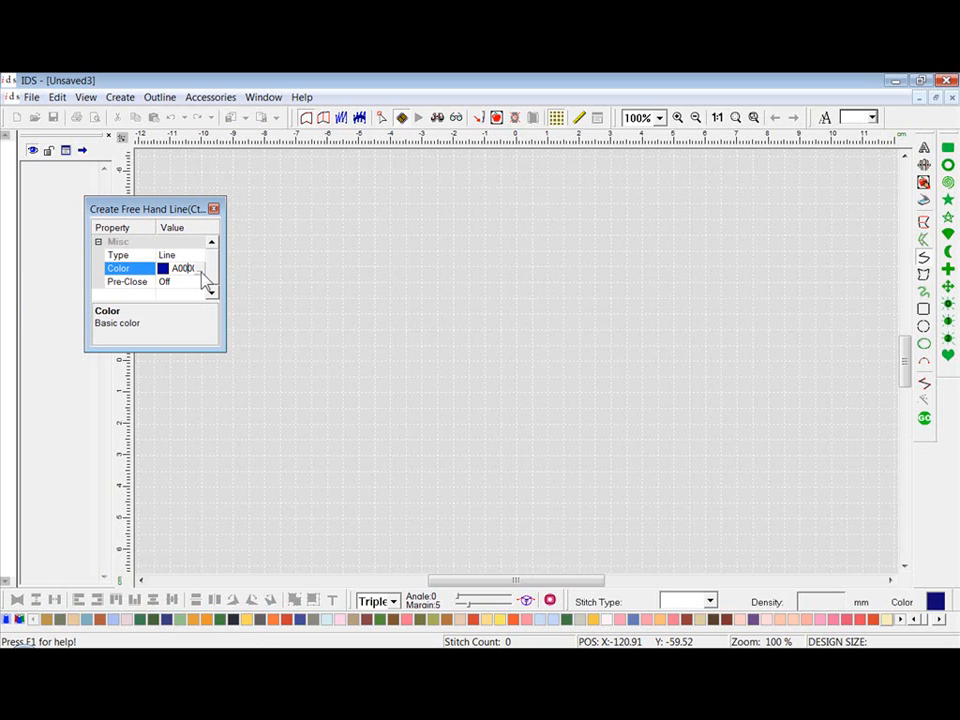
{"action": "left_click", "coordinate": [201, 271]}
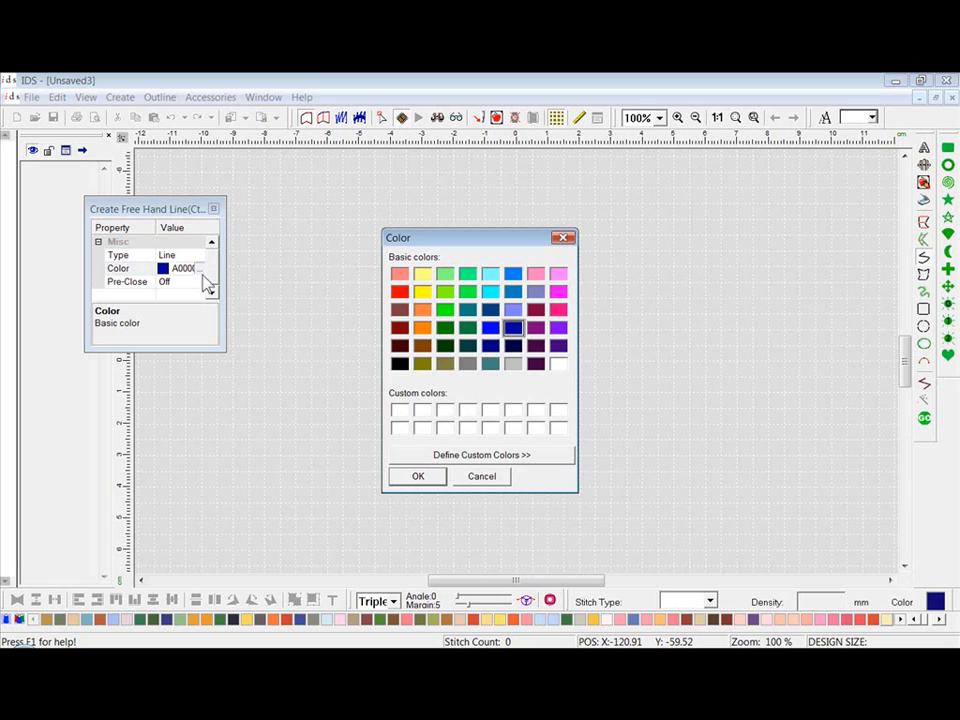
{"action": "left_click", "coordinate": [553, 459]}
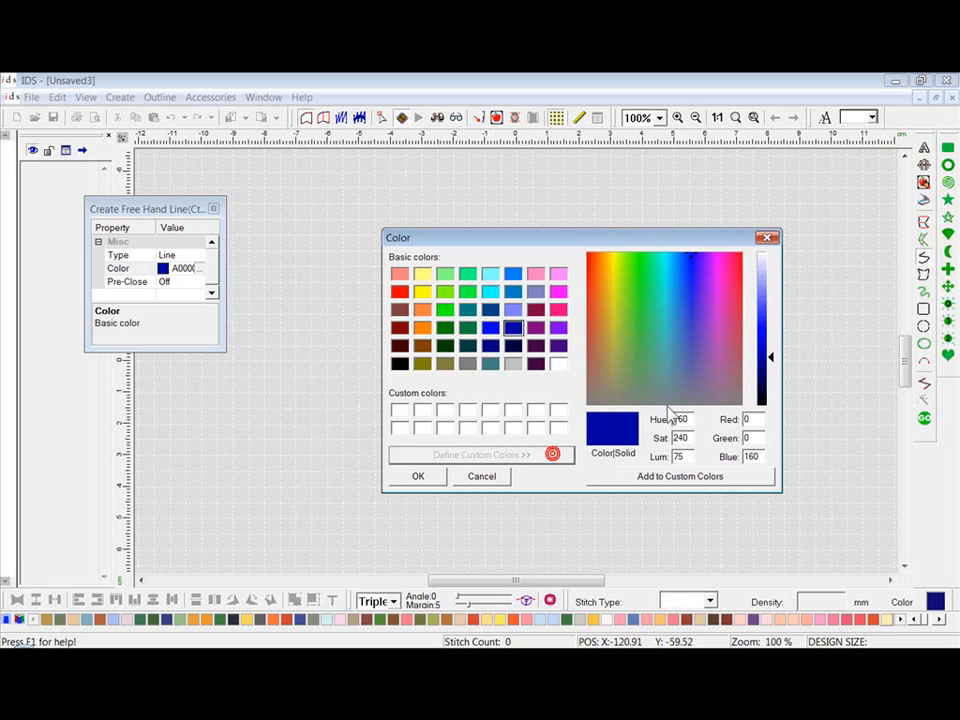
{"action": "left_click", "coordinate": [642, 298]}
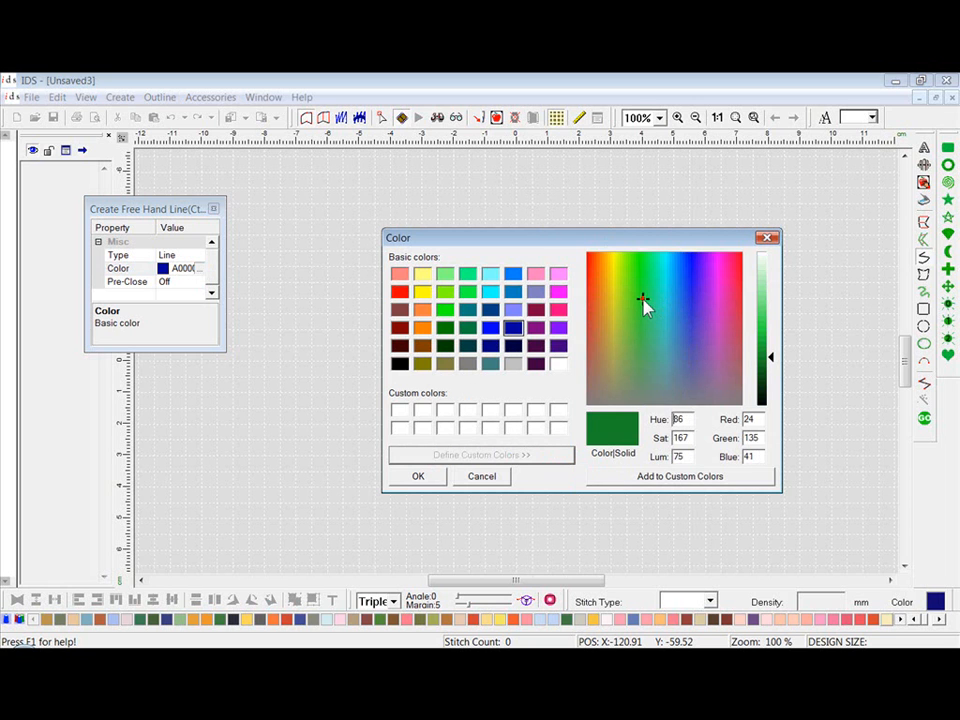
{"action": "left_click", "coordinate": [424, 477]}
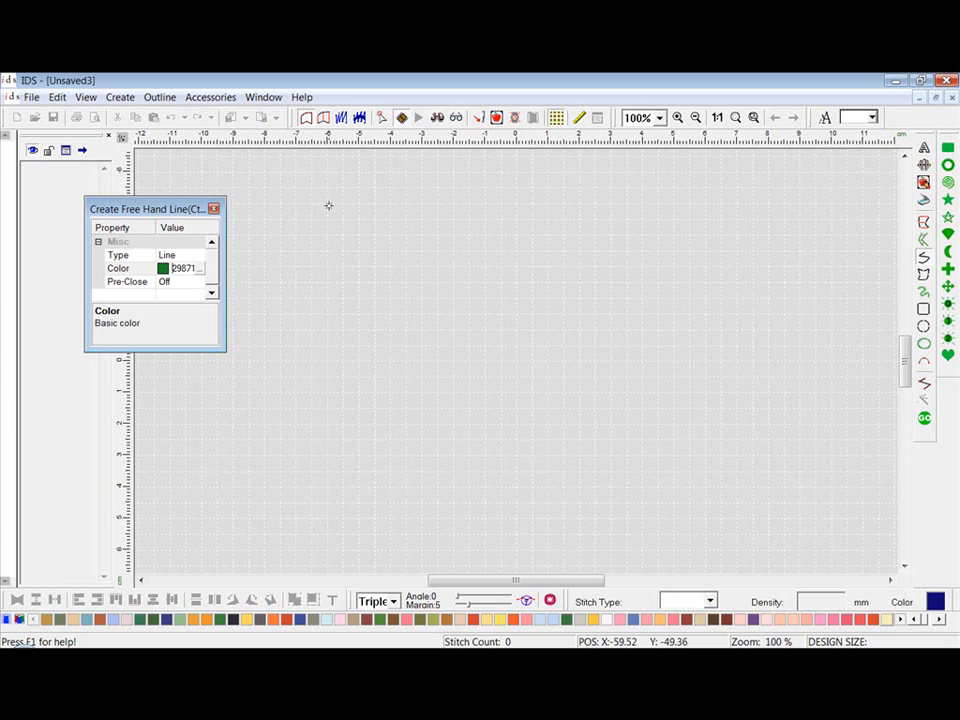
- Draw an open green line about 155 mm wide and 10 mm high, with straight zigzags followed by smooth waves, and finish it
{"action": "left_click", "coordinate": [329, 204]}
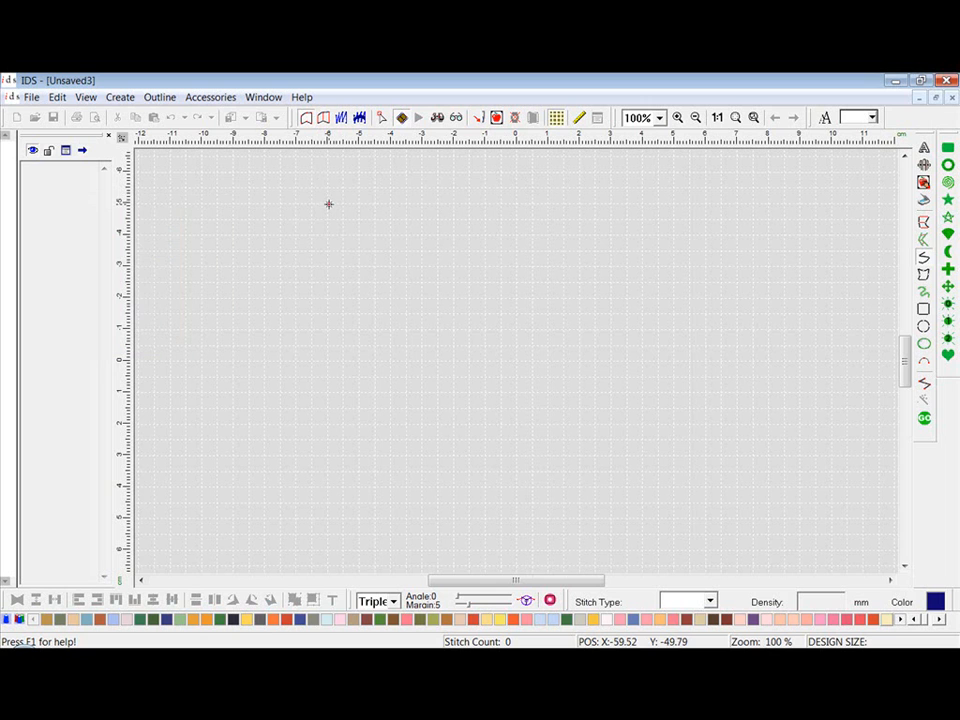
{"action": "left_click", "coordinate": [377, 243]}
{"action": "left_click", "coordinate": [453, 205]}
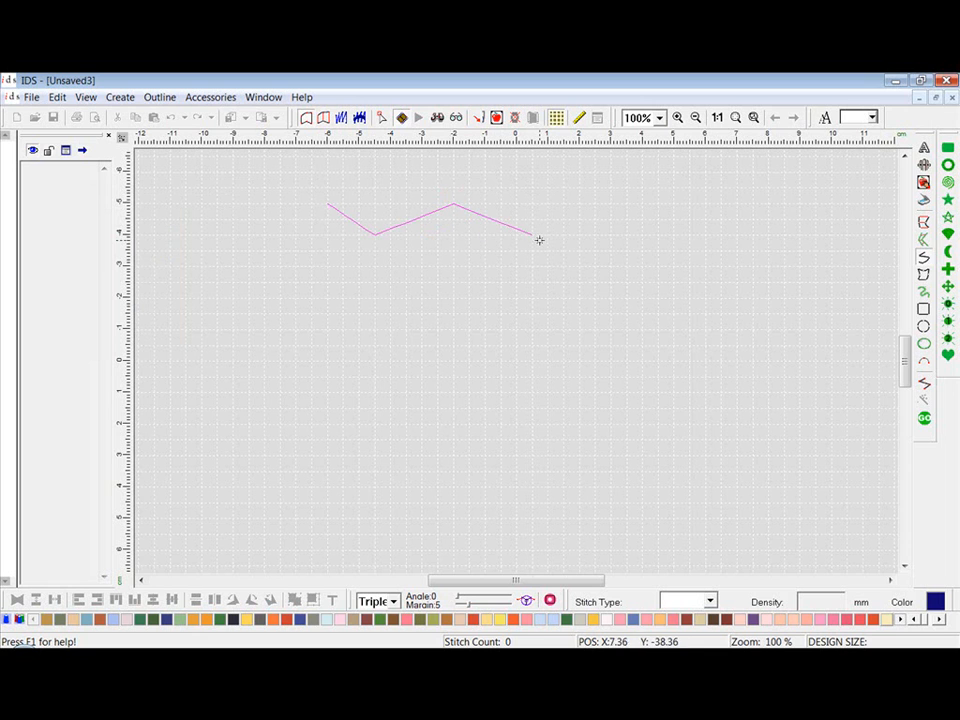
{"action": "left_click", "coordinate": [539, 239]}
{"action": "right_click", "coordinate": [638, 206]}
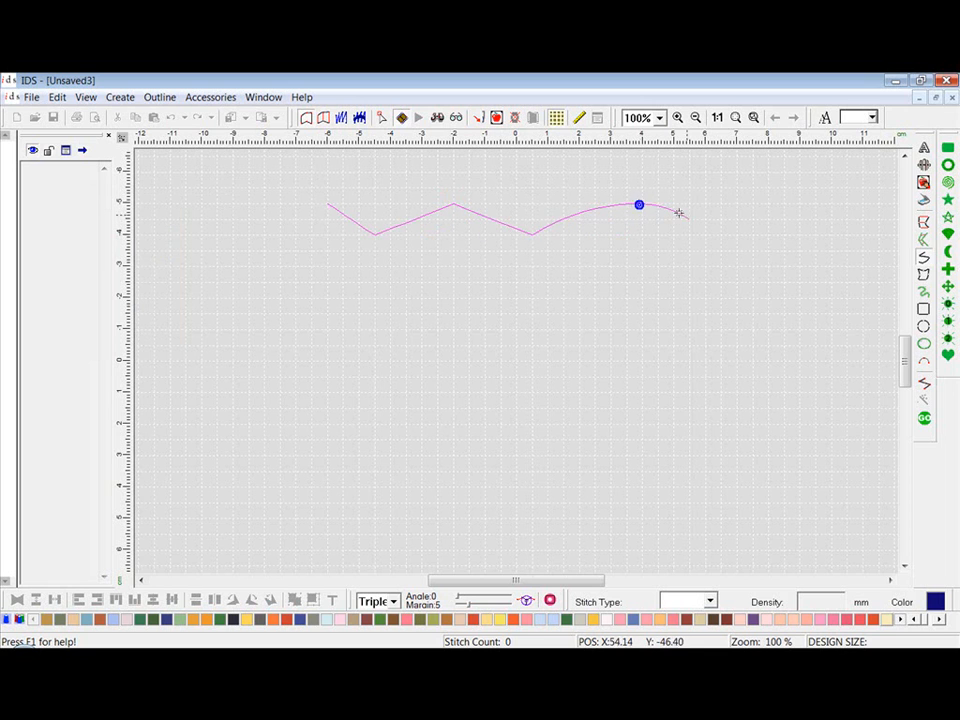
{"action": "right_click", "coordinate": [744, 236]}
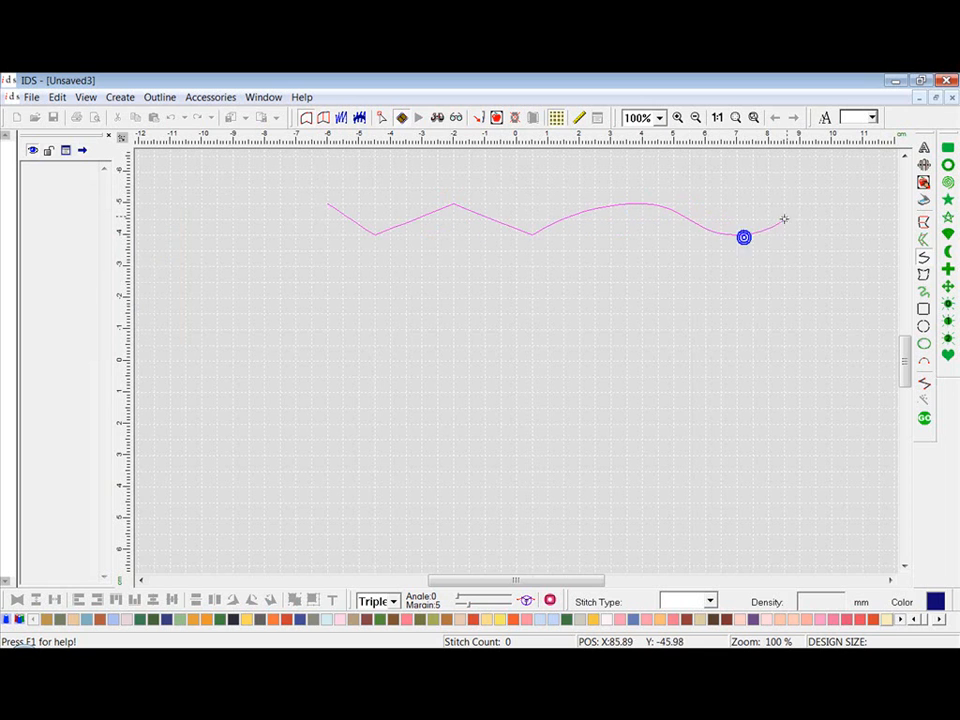
{"action": "left_click", "coordinate": [815, 203]}
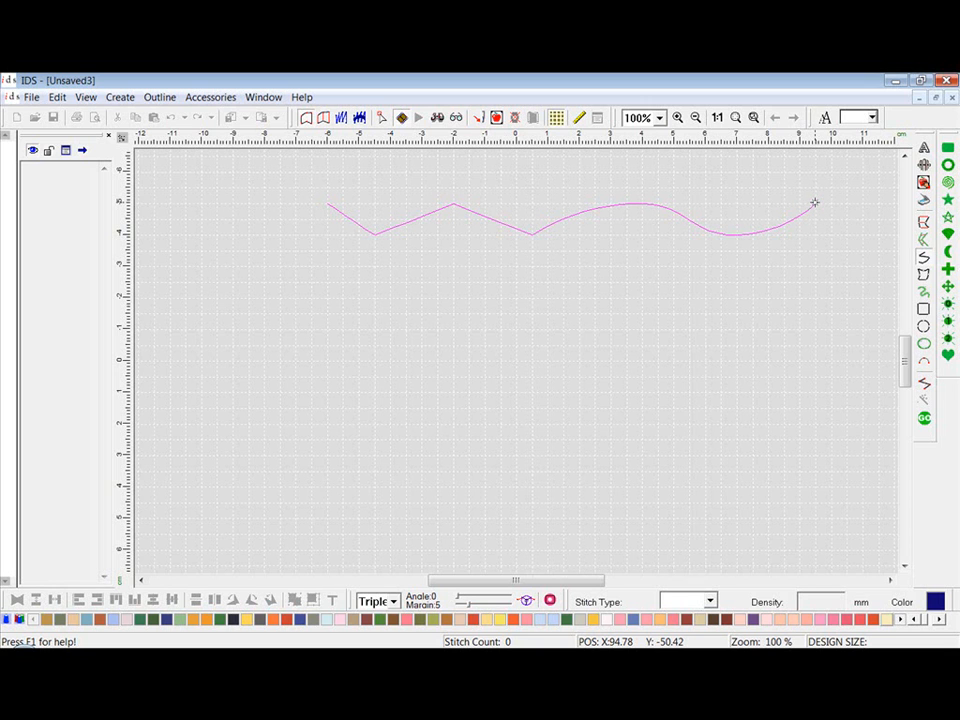
{"action": "key", "text": "Return"}
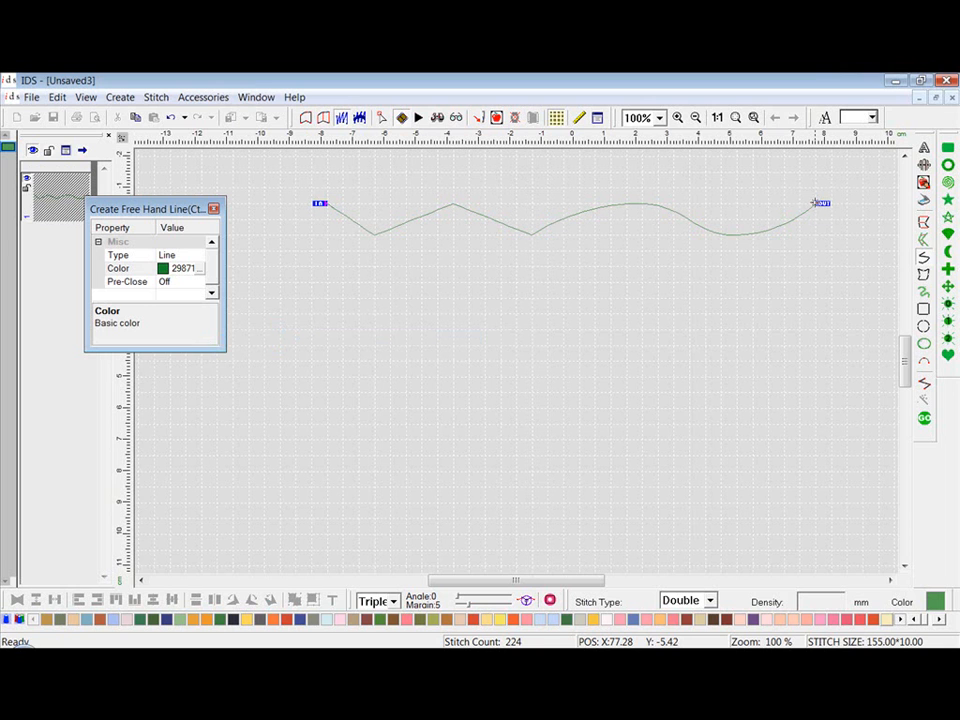
{"action": "key", "text": "Escape"}
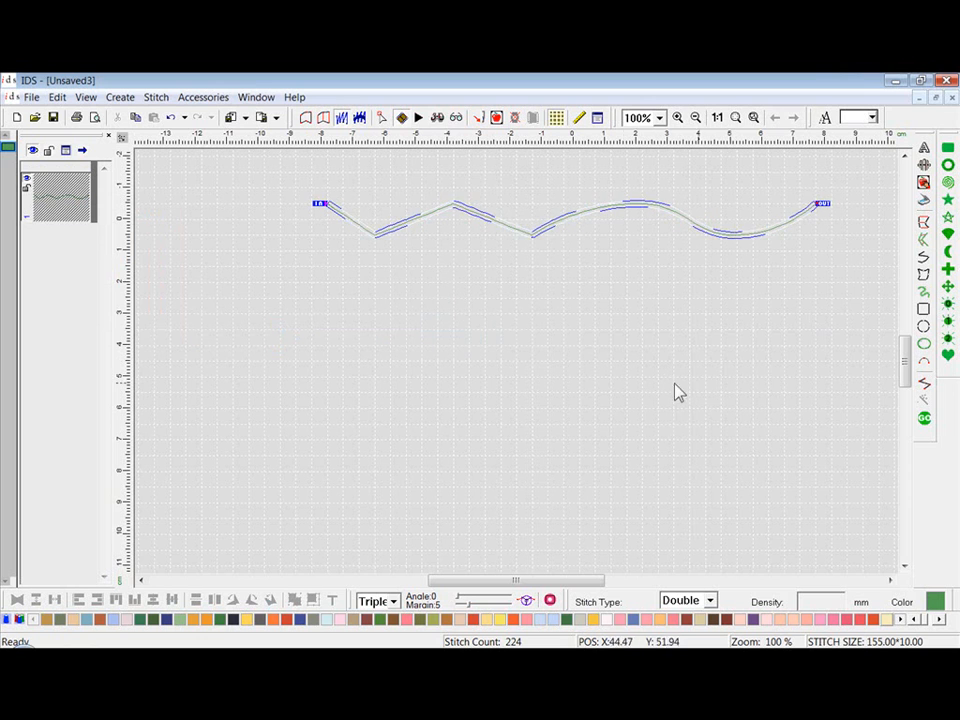
- Start another Free Hand Line with Pre-Close set to On
{"action": "left_click", "coordinate": [922, 259]}
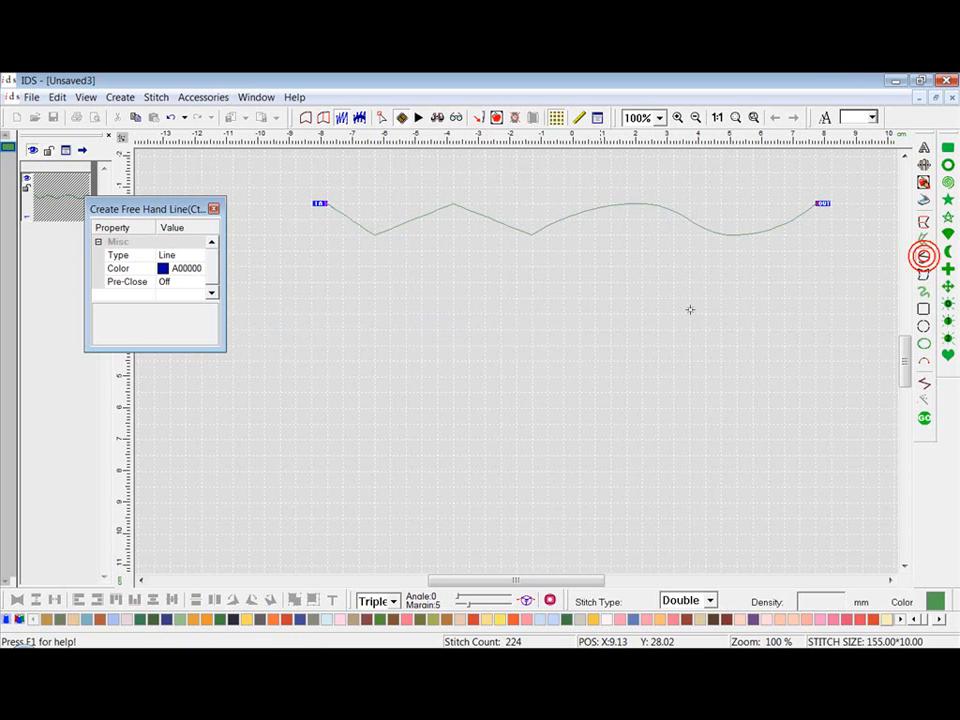
{"action": "left_click", "coordinate": [190, 282]}
{"action": "left_click", "coordinate": [199, 283]}
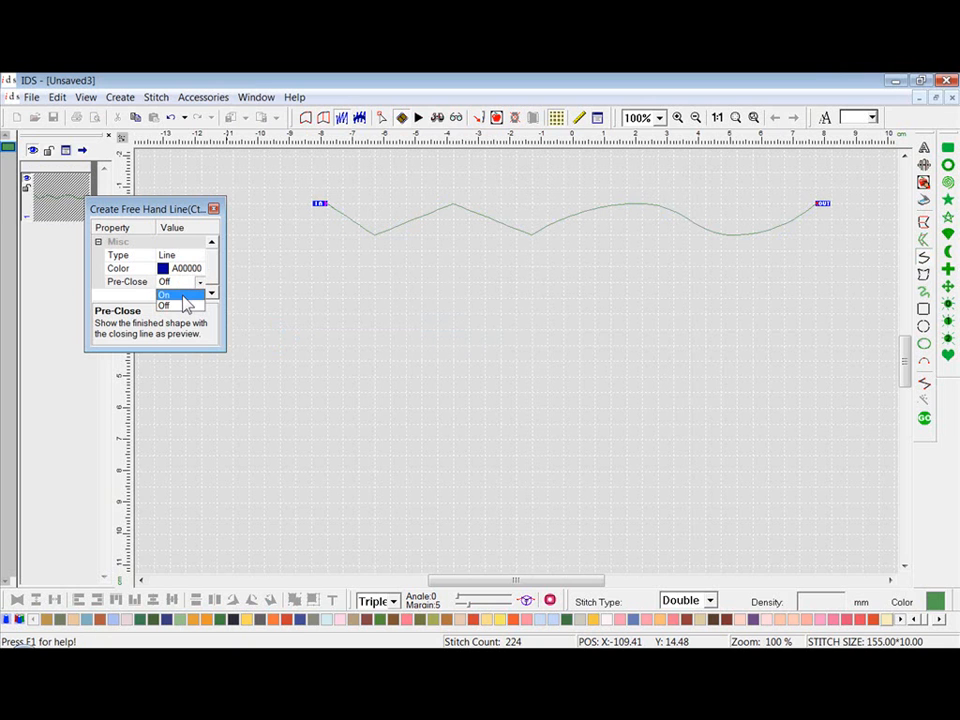
{"action": "left_click", "coordinate": [178, 296]}
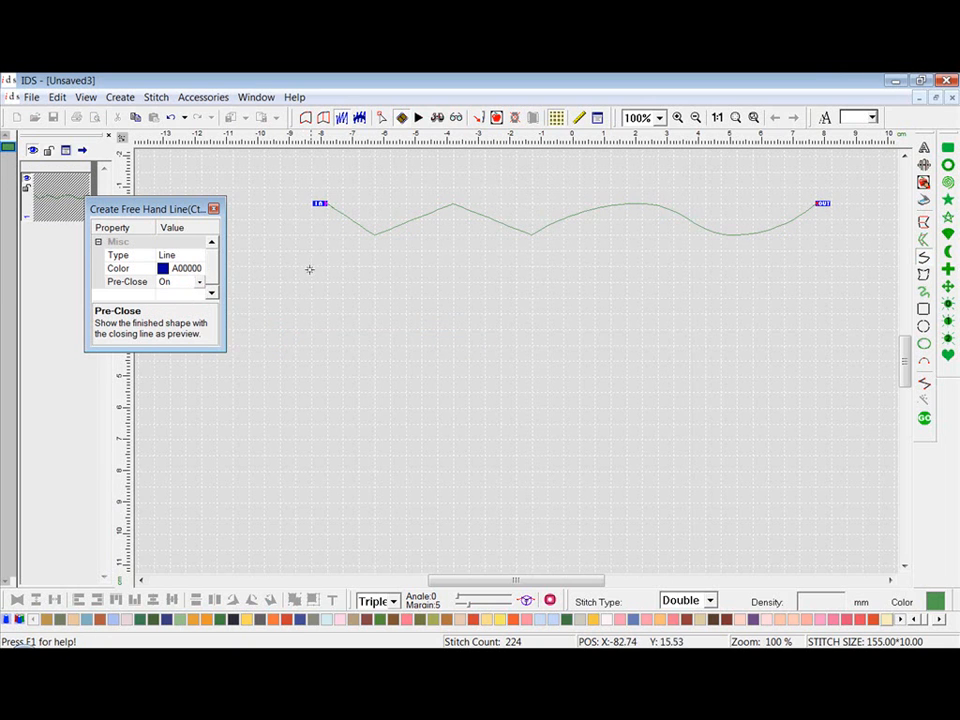
- Draw a closed outline of three linked diamonds about 100 mm wide and 25 mm high below the green line, and deselect it
{"action": "left_click", "coordinate": [313, 280]}
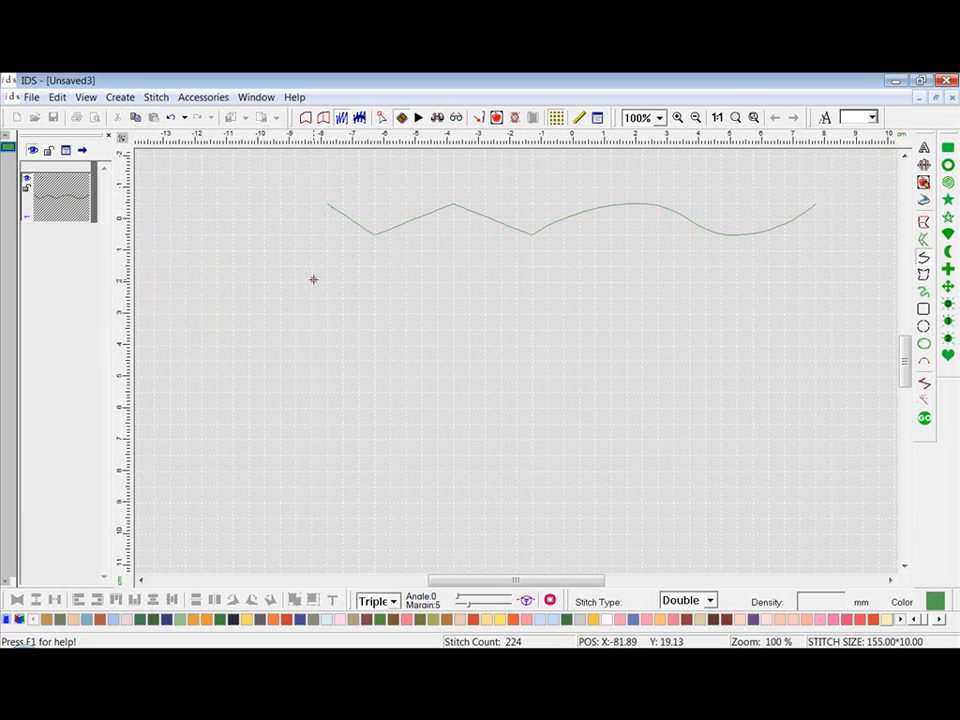
{"action": "left_click", "coordinate": [359, 252]}
{"action": "left_click", "coordinate": [400, 280]}
{"action": "left_click", "coordinate": [467, 252]}
{"action": "left_click", "coordinate": [517, 282]}
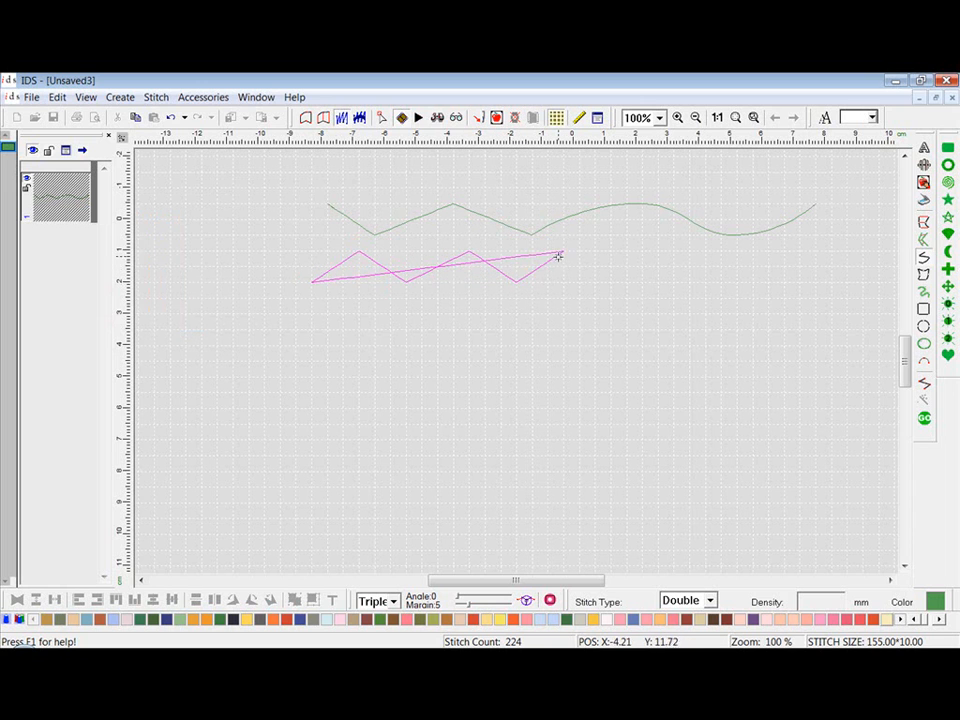
{"action": "left_click", "coordinate": [563, 253]}
{"action": "left_click", "coordinate": [629, 281]}
{"action": "left_click", "coordinate": [584, 324]}
{"action": "left_click", "coordinate": [515, 299]}
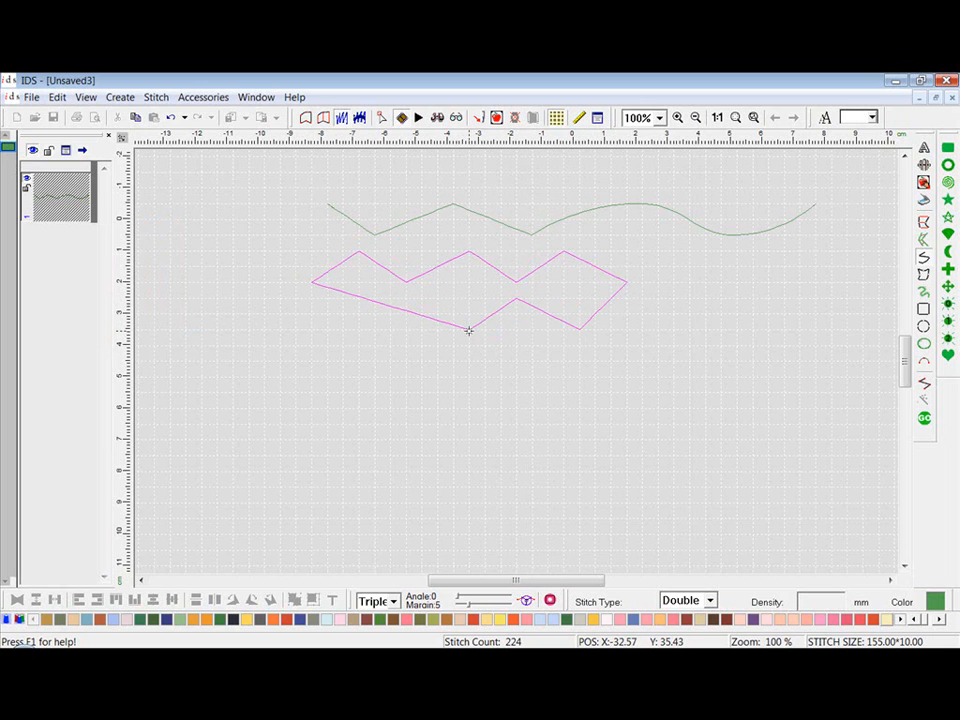
{"action": "left_click", "coordinate": [467, 329]}
{"action": "left_click", "coordinate": [406, 301]}
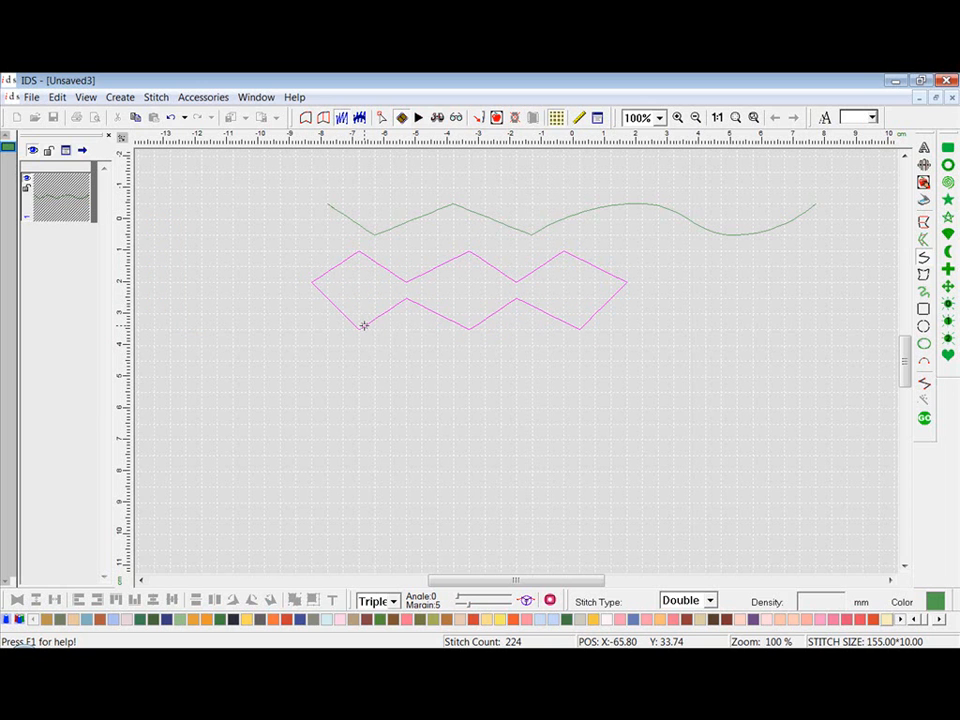
{"action": "right_click", "coordinate": [364, 325]}
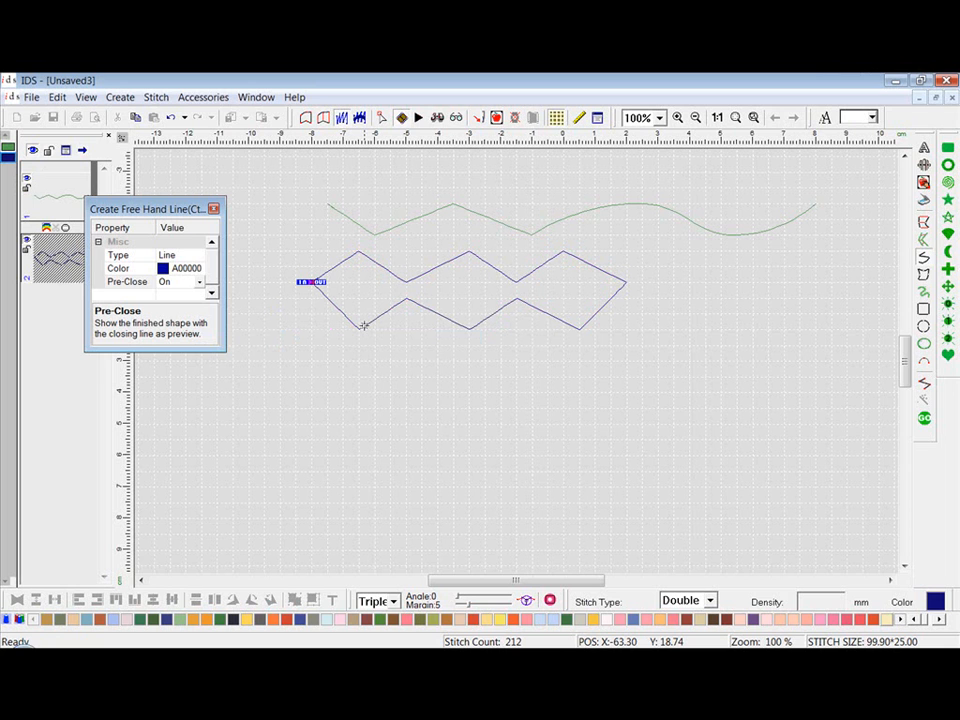
{"action": "right_click", "coordinate": [364, 326]}
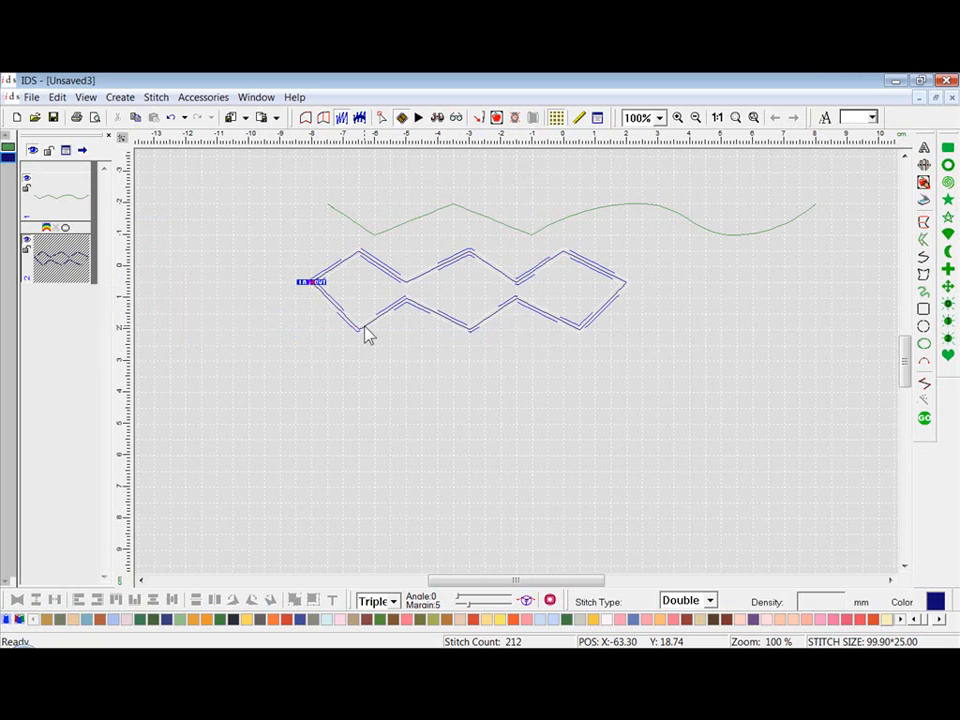
{"action": "left_click", "coordinate": [785, 323]}
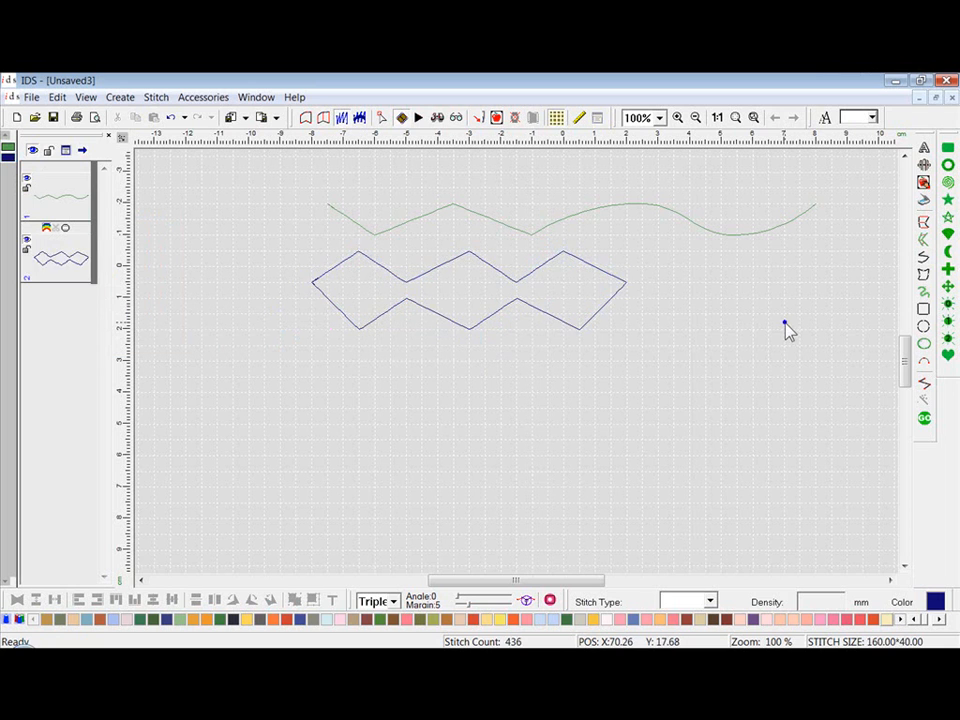
- Draw a handwritten first name as a pink Continuous Line about 113 mm wide and 41 mm high below the diamonds, and deselect it
{"action": "left_click", "coordinate": [925, 294]}
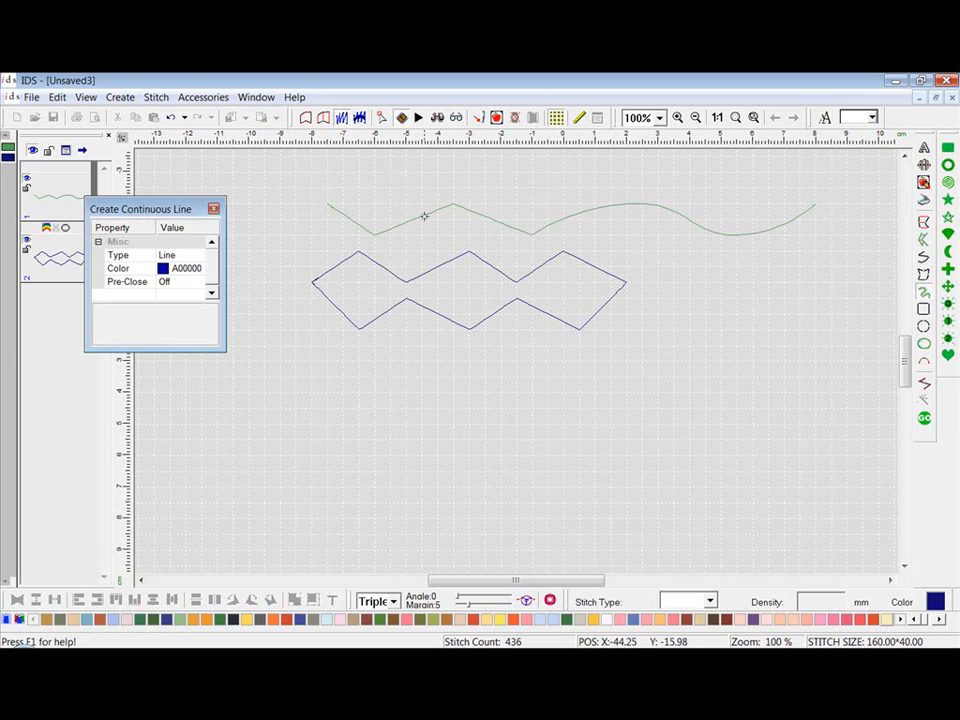
{"action": "left_click", "coordinate": [167, 271]}
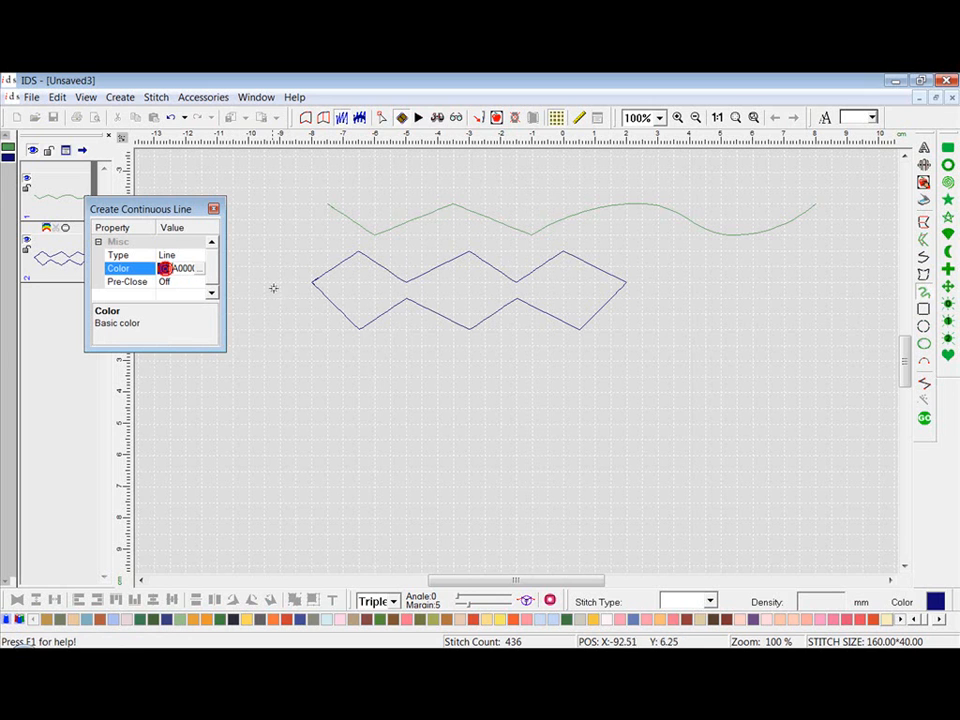
{"action": "left_click", "coordinate": [204, 272]}
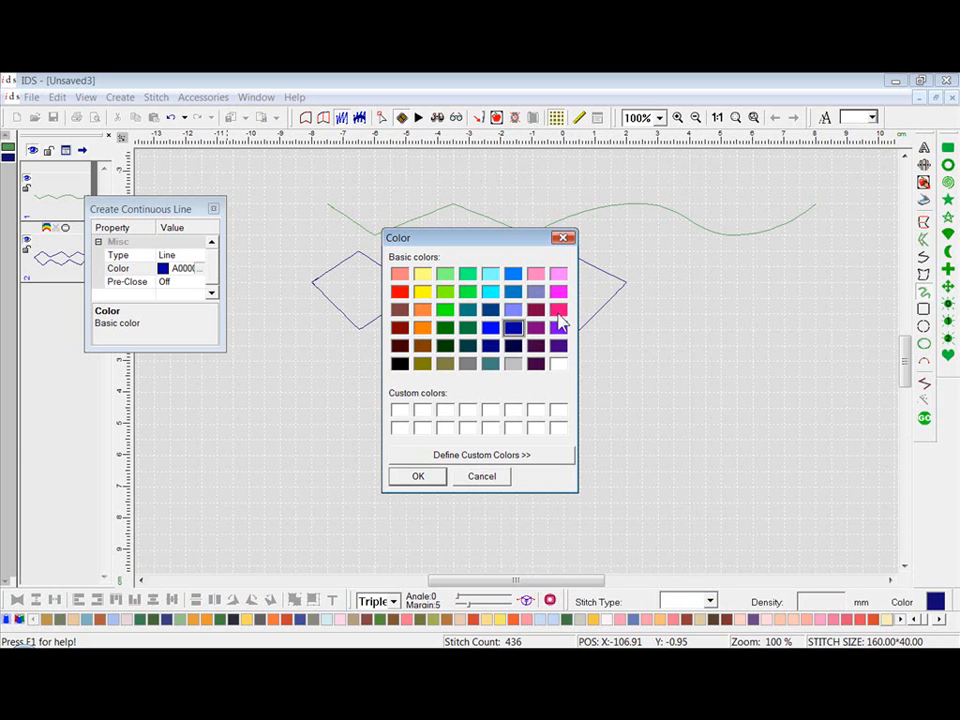
{"action": "left_click", "coordinate": [428, 476]}
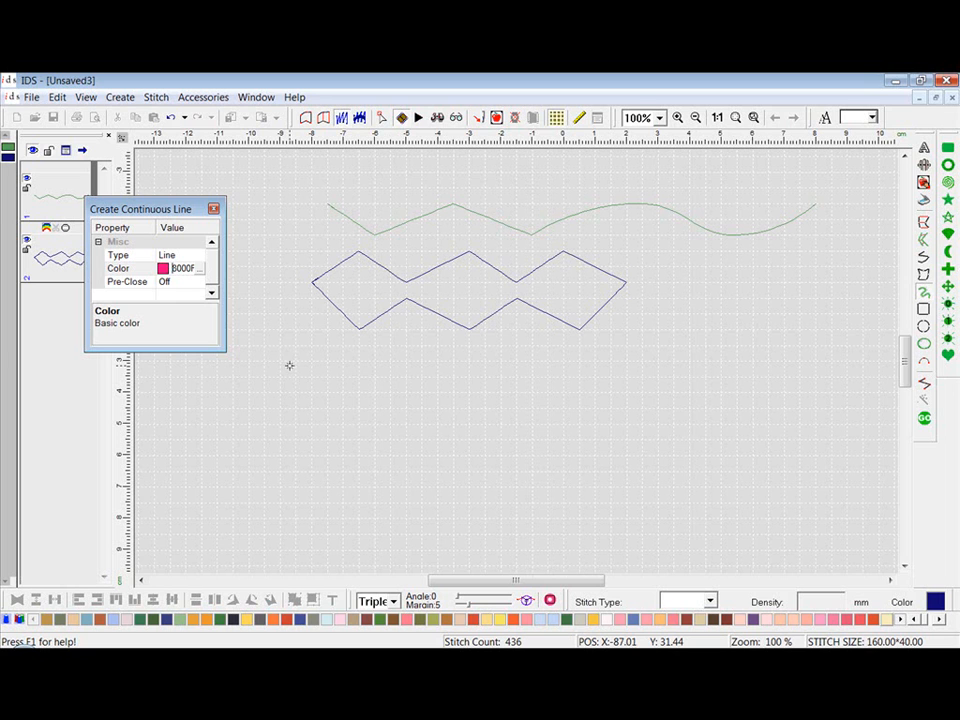
{"action": "left_click", "coordinate": [261, 426]}
{"action": "mouse_move", "coordinate": [261, 426]}
{"action": "left_mouse_down"}
{"action": "mouse_move", "coordinate": [287, 376]}
{"action": "mouse_move", "coordinate": [295, 301]}
{"action": "mouse_move", "coordinate": [323, 429]}
{"action": "mouse_move", "coordinate": [289, 365]}
{"action": "mouse_move", "coordinate": [299, 389]}
{"action": "mouse_move", "coordinate": [331, 367]}
{"action": "mouse_move", "coordinate": [344, 402]}
{"action": "mouse_move", "coordinate": [353, 367]}
{"action": "mouse_move", "coordinate": [360, 401]}
{"action": "mouse_move", "coordinate": [377, 377]}
{"action": "mouse_move", "coordinate": [406, 365]}
{"action": "mouse_move", "coordinate": [413, 377]}
{"action": "mouse_move", "coordinate": [406, 362]}
{"action": "mouse_move", "coordinate": [385, 371]}
{"action": "mouse_move", "coordinate": [390, 405]}
{"action": "mouse_move", "coordinate": [400, 404]}
{"action": "mouse_move", "coordinate": [407, 331]}
{"action": "mouse_move", "coordinate": [421, 397]}
{"action": "mouse_move", "coordinate": [442, 377]}
{"action": "mouse_move", "coordinate": [443, 352]}
{"action": "mouse_move", "coordinate": [476, 405]}
{"action": "mouse_move", "coordinate": [484, 374]}
{"action": "mouse_move", "coordinate": [484, 401]}
{"action": "mouse_move", "coordinate": [501, 407]}
{"action": "mouse_move", "coordinate": [522, 361]}
{"action": "mouse_move", "coordinate": [559, 376]}
{"action": "mouse_move", "coordinate": [545, 356]}
{"action": "mouse_move", "coordinate": [529, 361]}
{"action": "mouse_move", "coordinate": [523, 402]}
{"action": "mouse_move", "coordinate": [550, 369]}
{"action": "mouse_move", "coordinate": [569, 410]}
{"action": "mouse_move", "coordinate": [615, 384]}
{"action": "left_mouse_up"}
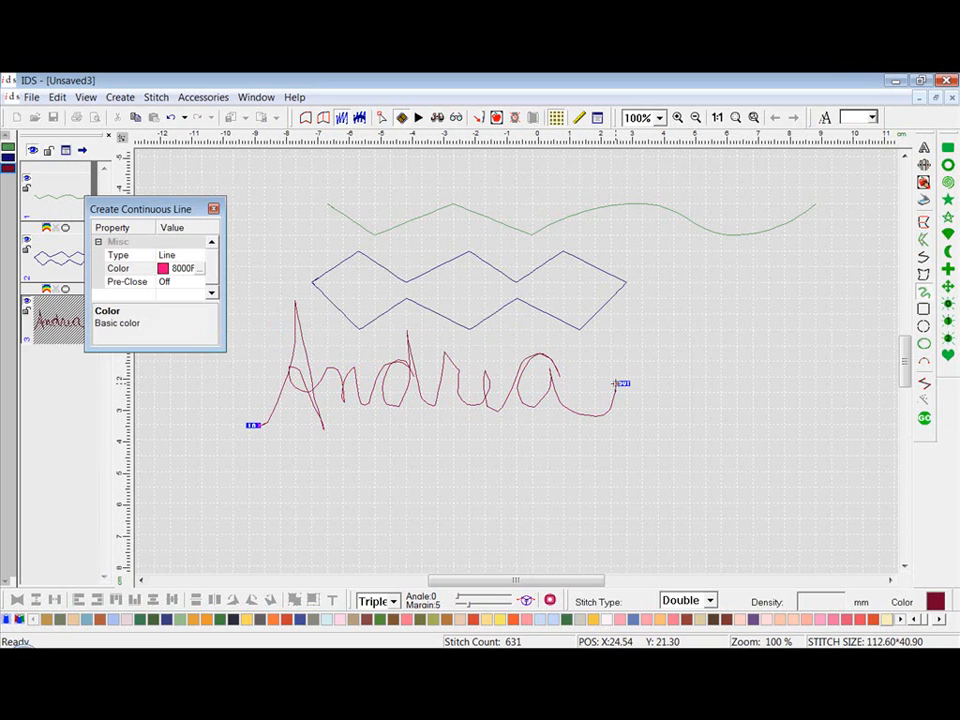
{"action": "right_click", "coordinate": [459, 495]}
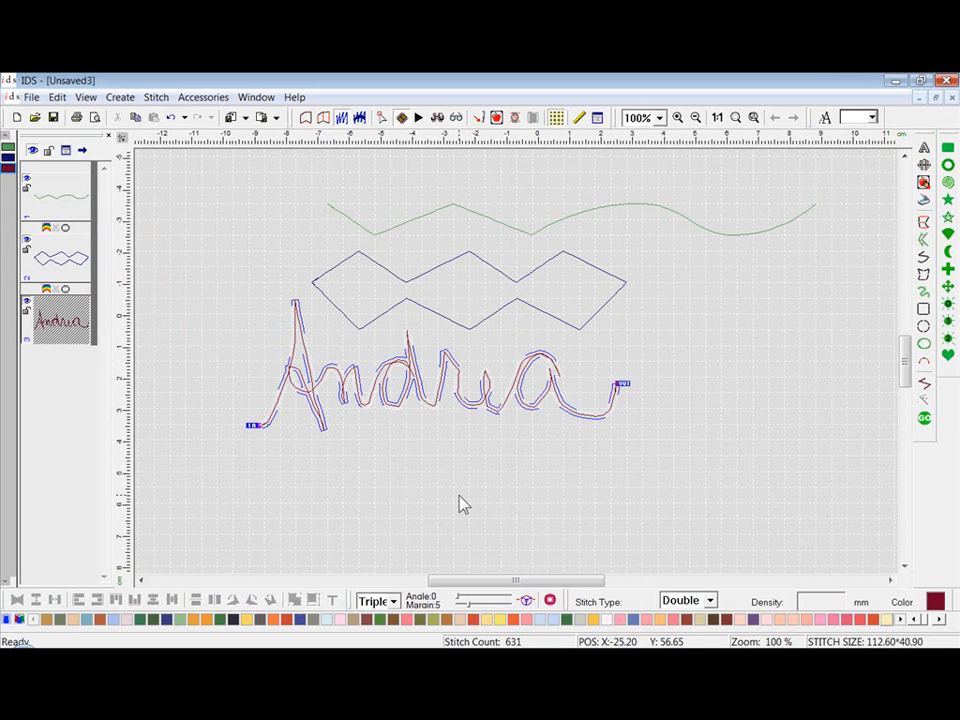
{"action": "left_click", "coordinate": [658, 335]}
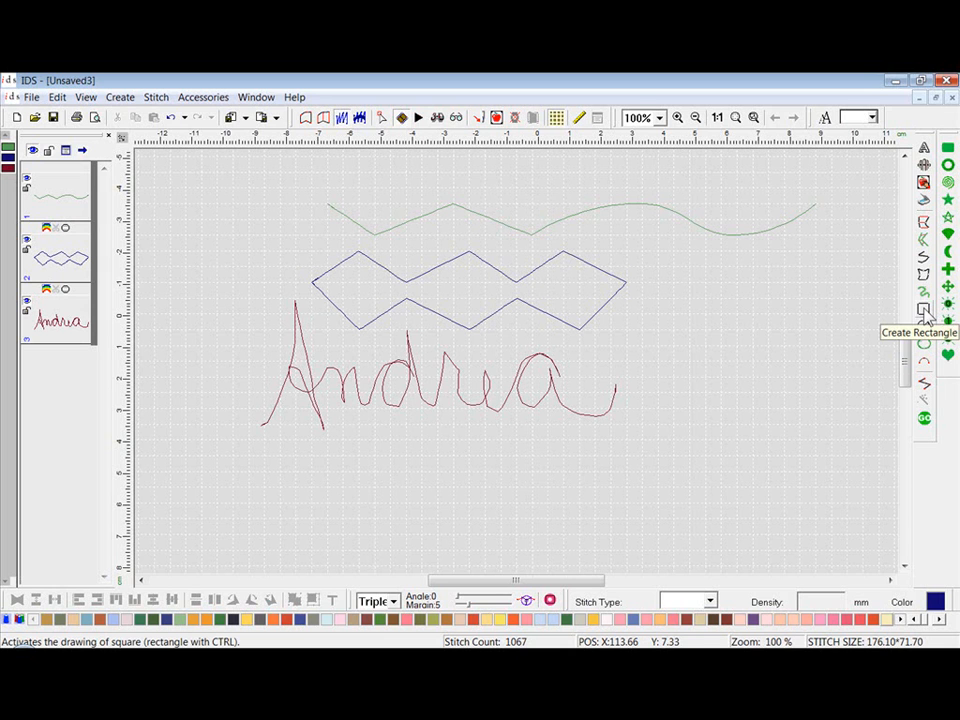
- Draw a blue rectangle of type Line about 60 mm wide and 10 mm high below the handwritten name, and finish it
{"action": "left_click", "coordinate": [925, 312]}
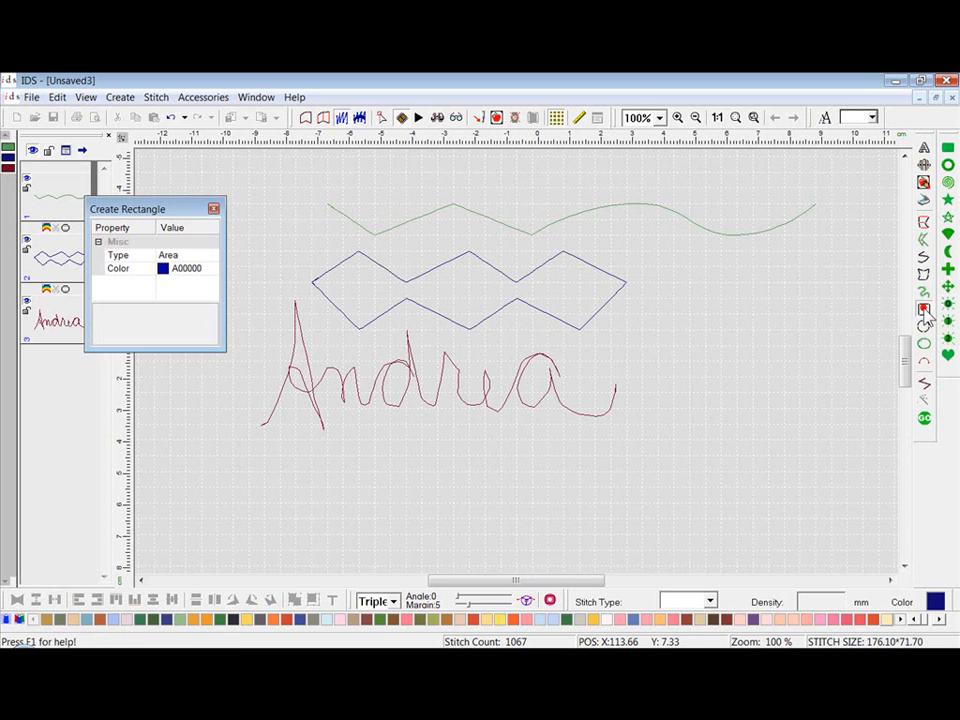
{"action": "left_click", "coordinate": [172, 256]}
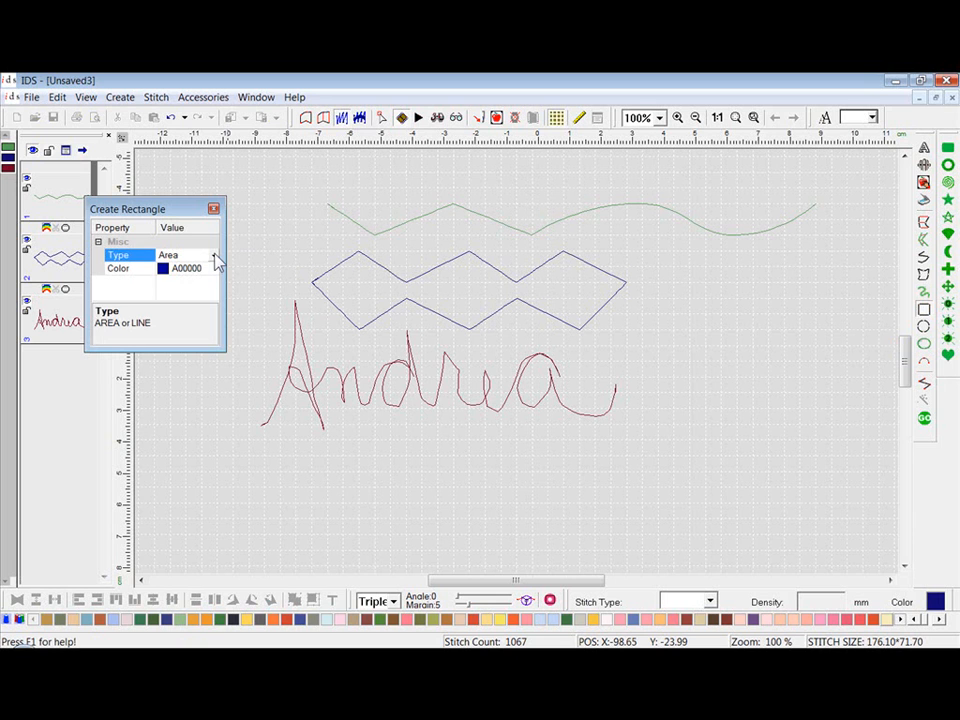
{"action": "left_click", "coordinate": [213, 256]}
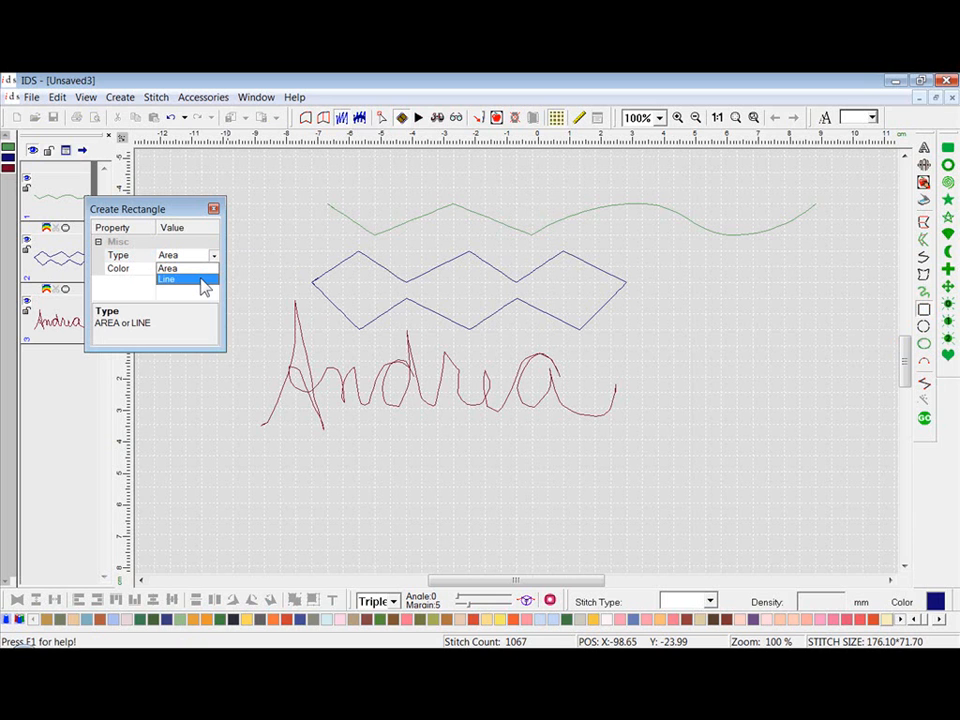
{"action": "left_click", "coordinate": [200, 280]}
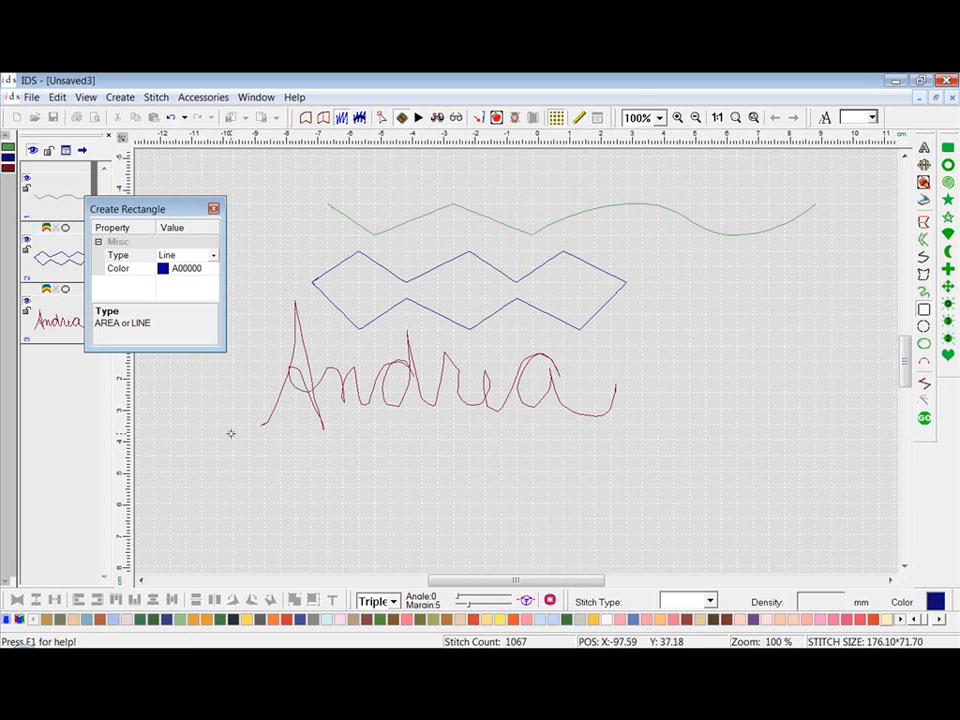
{"action": "left_click_drag", "start_coordinate": [233, 438], "coordinate": [398, 550]}
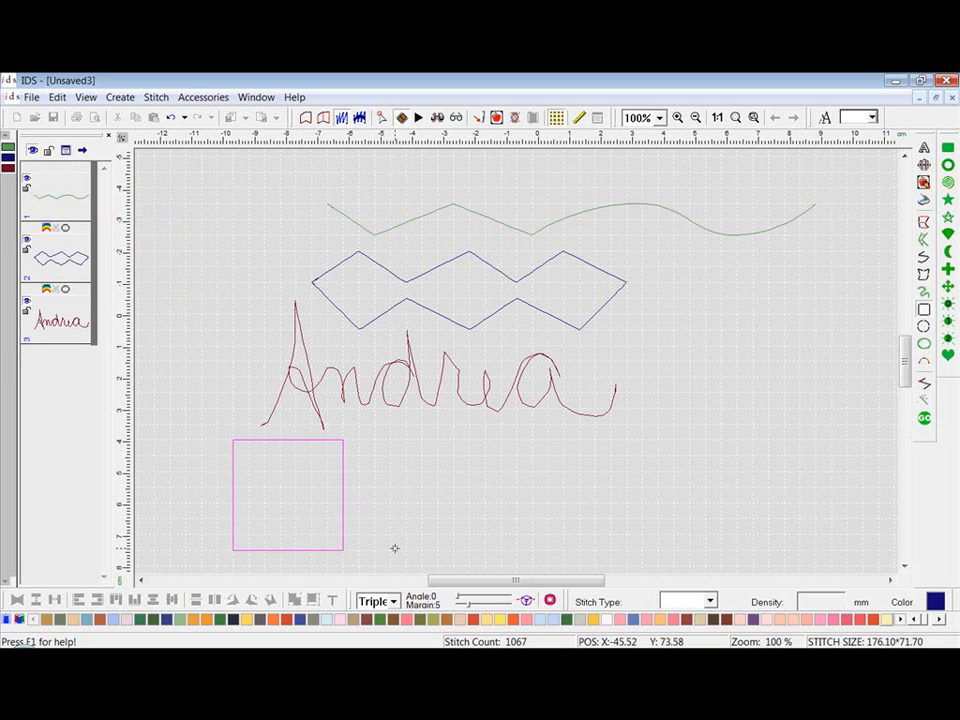
{"action": "left_click_drag", "start_coordinate": [394, 548], "coordinate": [401, 562]}
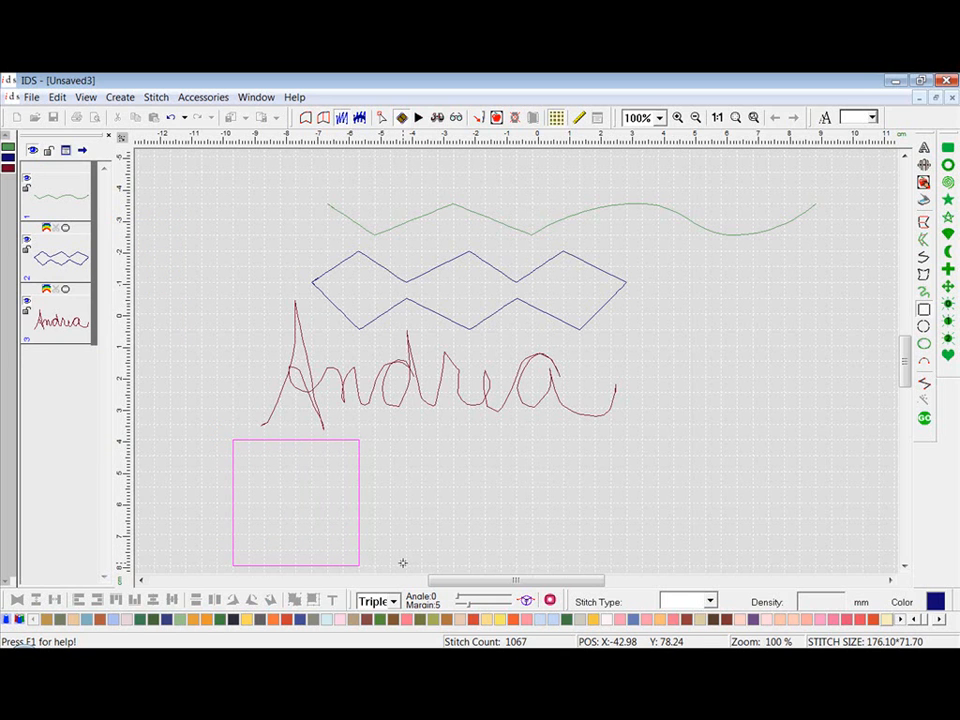
{"action": "left_click_drag", "start_coordinate": [402, 563], "coordinate": [423, 471]}
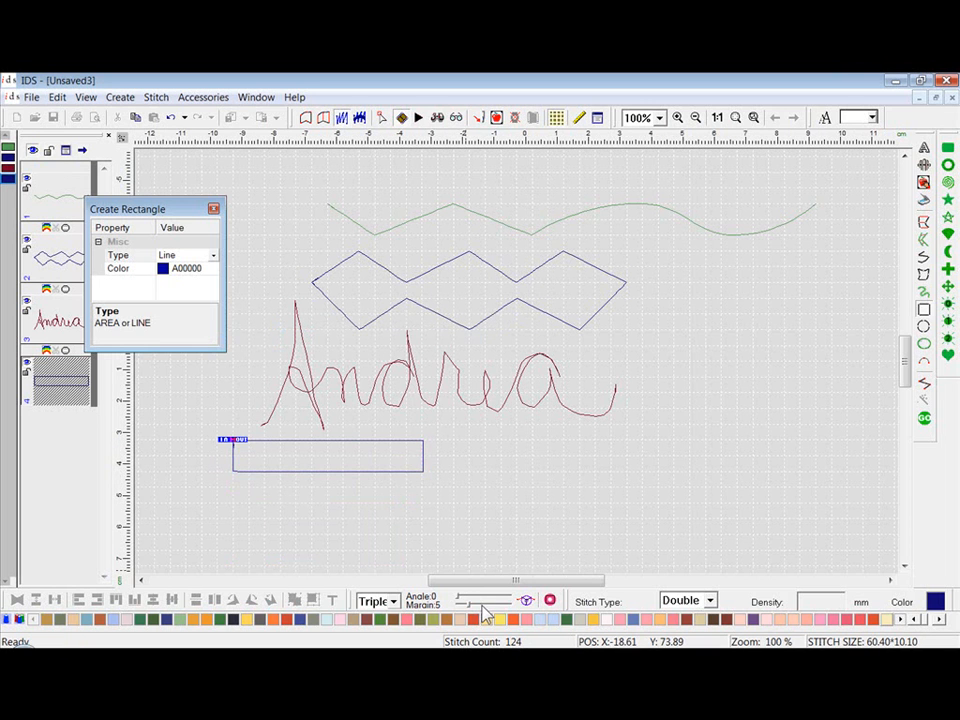
{"action": "right_click", "coordinate": [587, 341]}
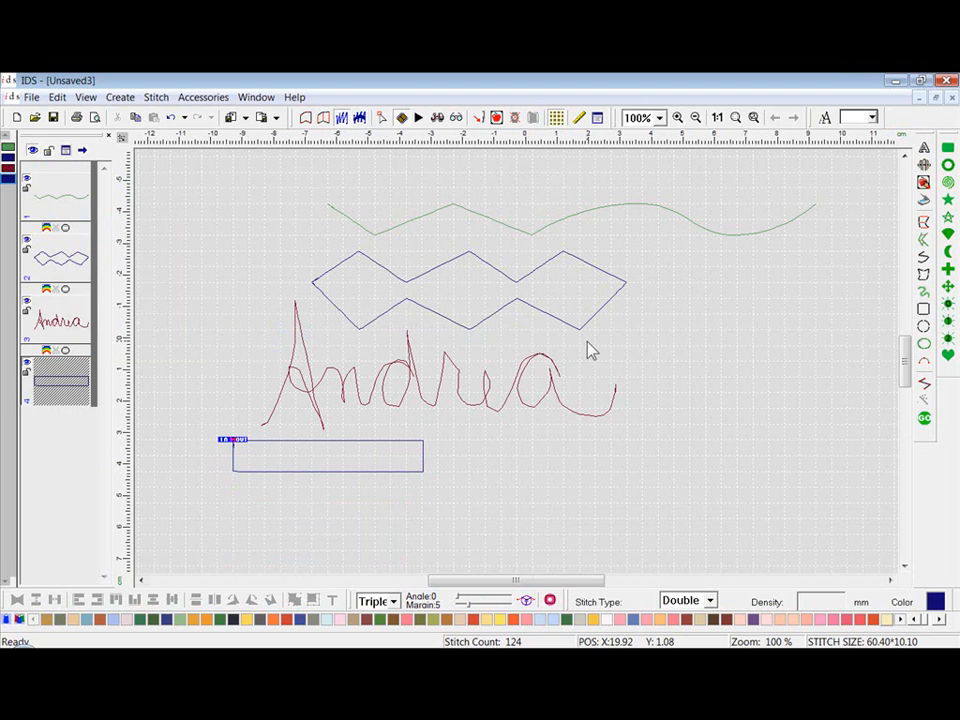
- Draw a true circle of type Line about 35 mm in diameter, beside the rectangle and below the end of the handwritten name
{"action": "left_click", "coordinate": [925, 328]}
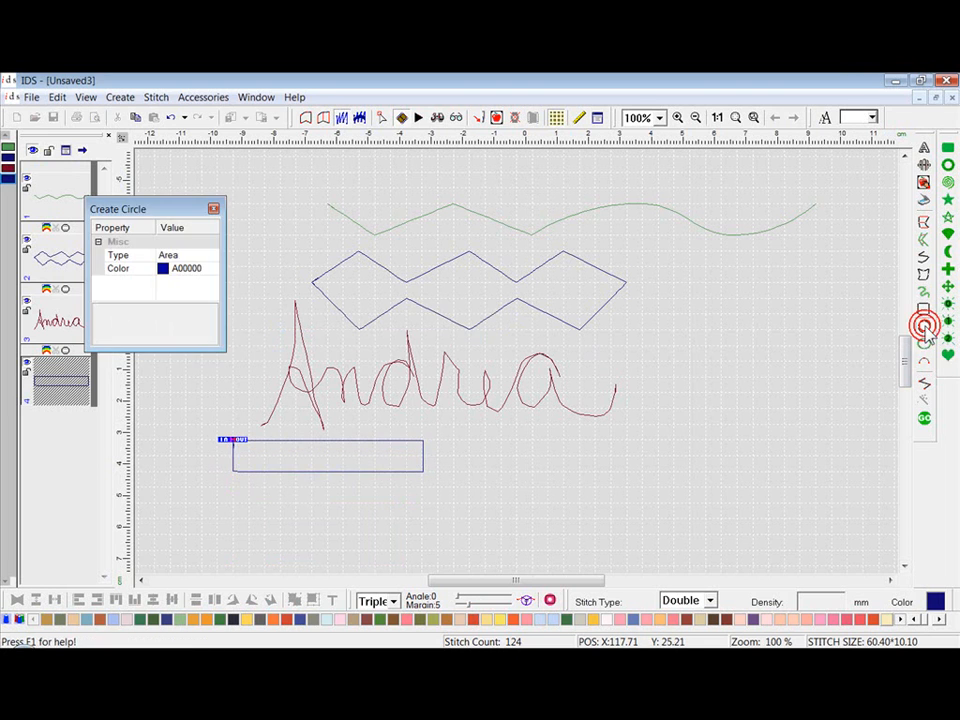
{"action": "left_click", "coordinate": [205, 256]}
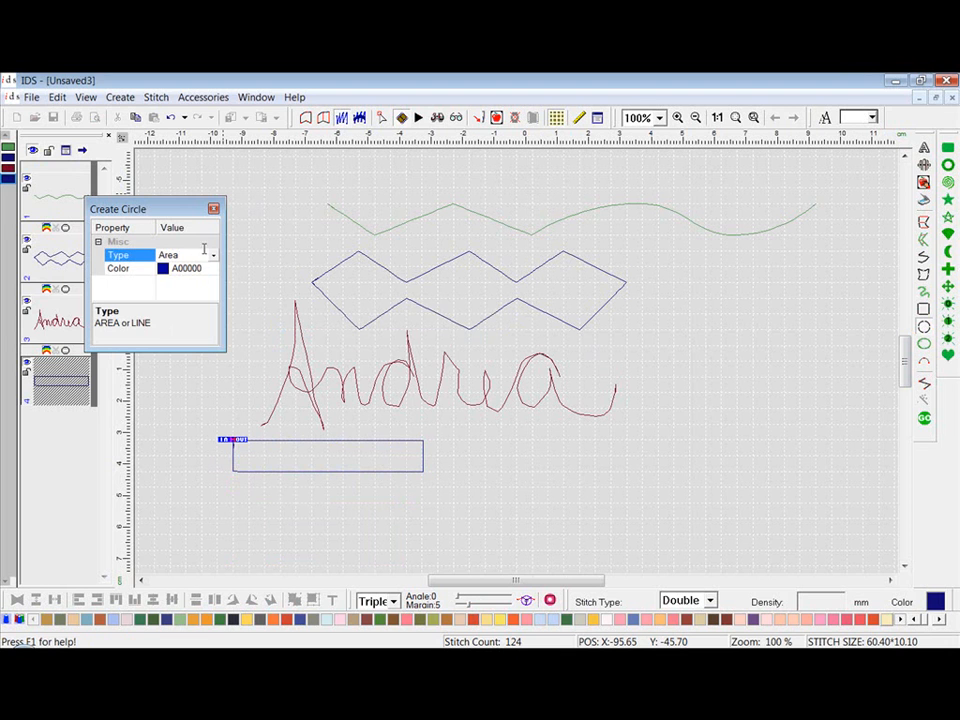
{"action": "left_click", "coordinate": [213, 257]}
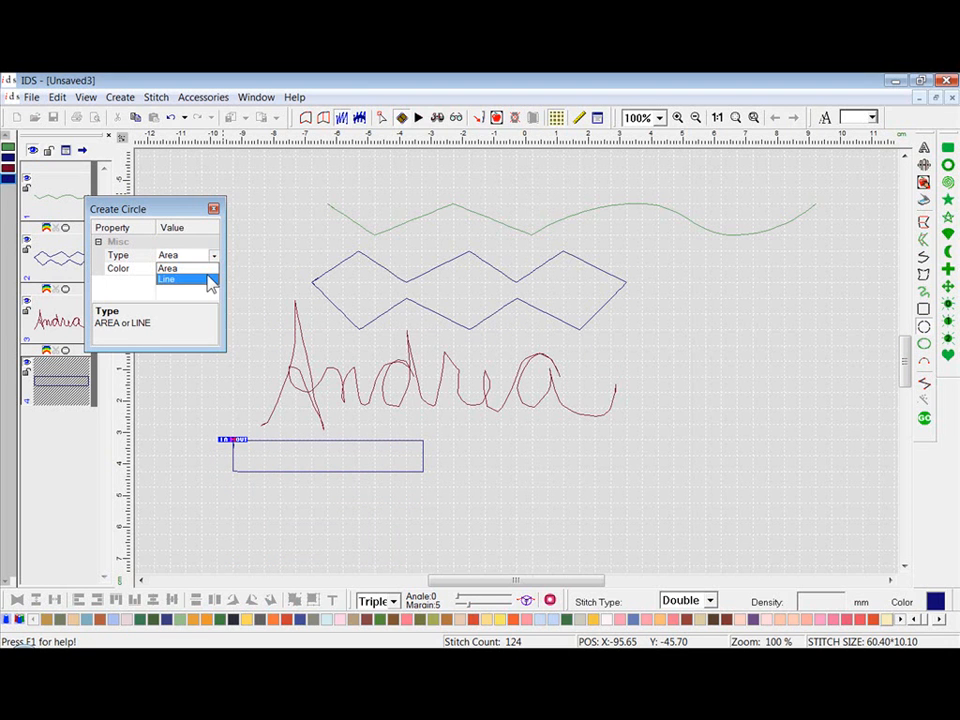
{"action": "left_click", "coordinate": [166, 279]}
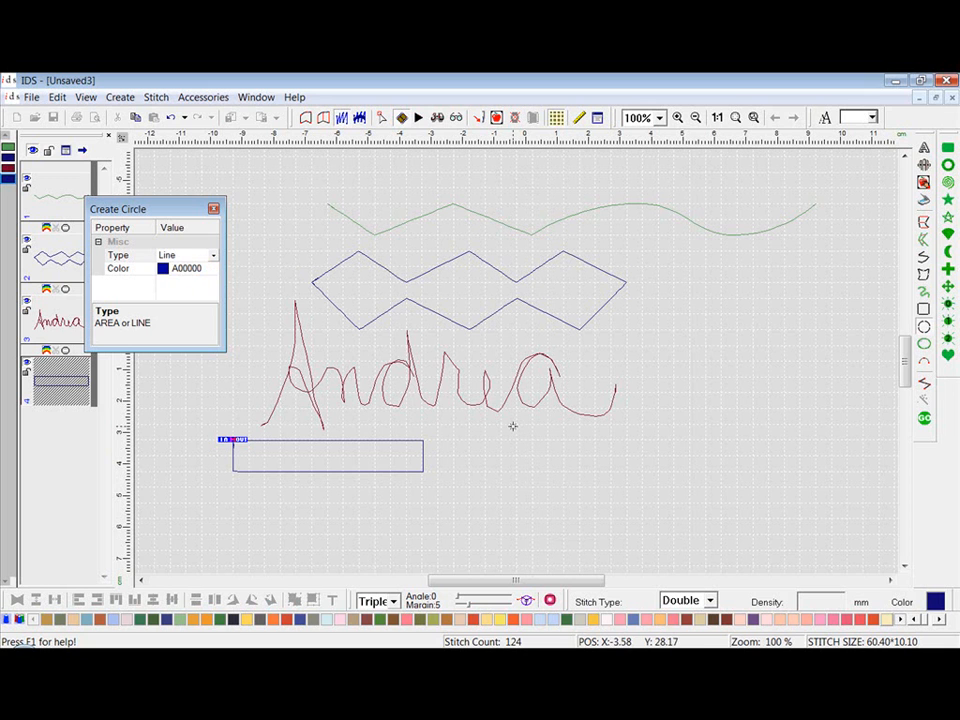
{"action": "left_click_drag", "start_coordinate": [512, 424], "coordinate": [629, 553]}
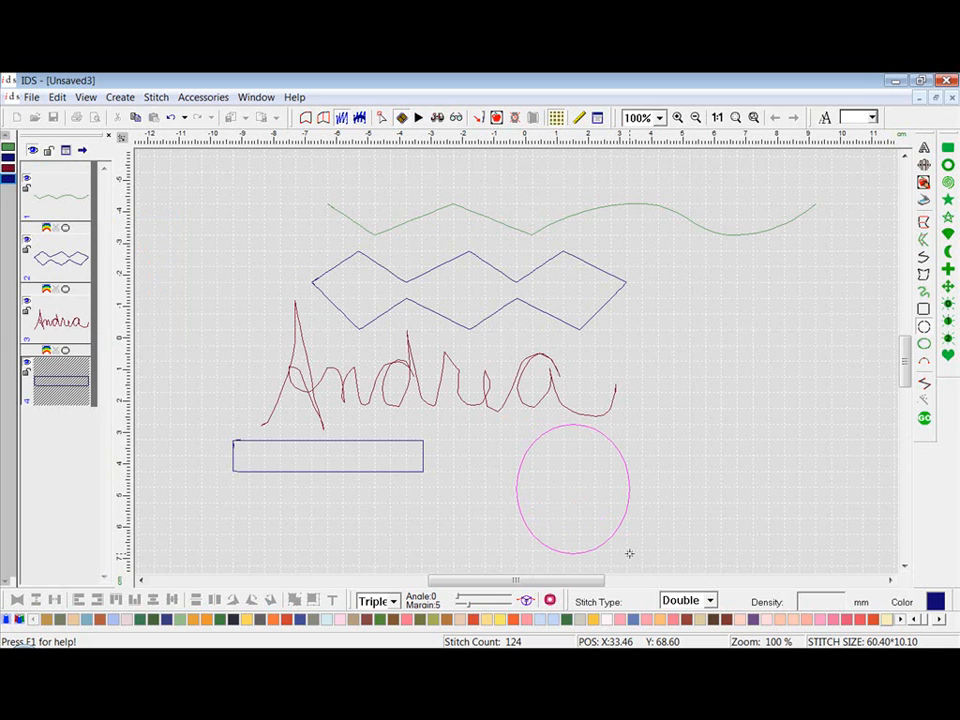
{"action": "key", "text": "ctrl"}
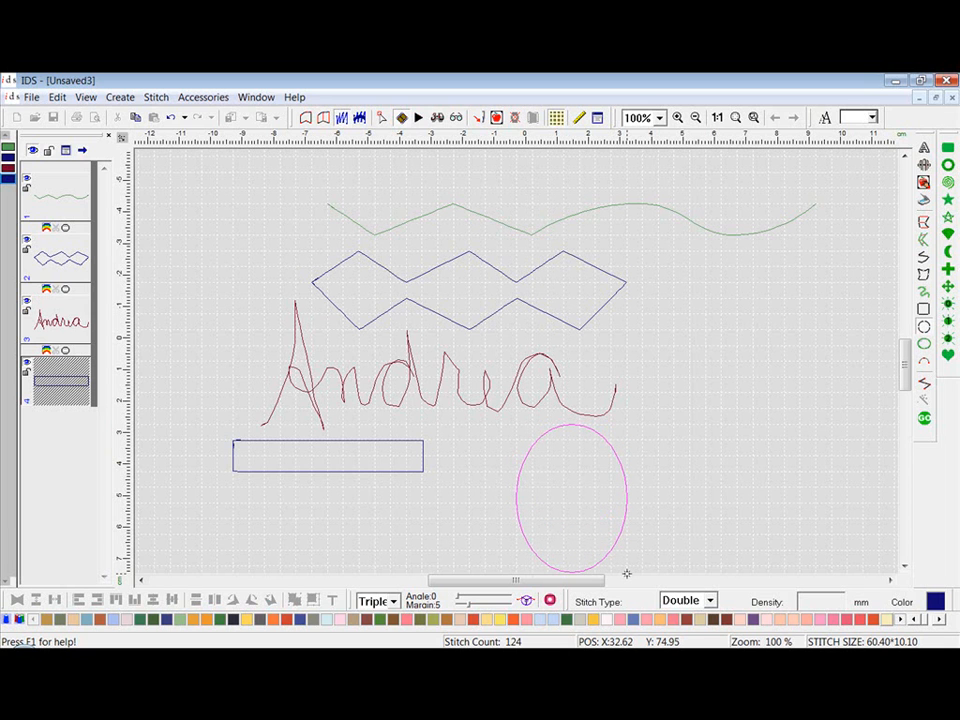
{"action": "left_click", "coordinate": [631, 500]}
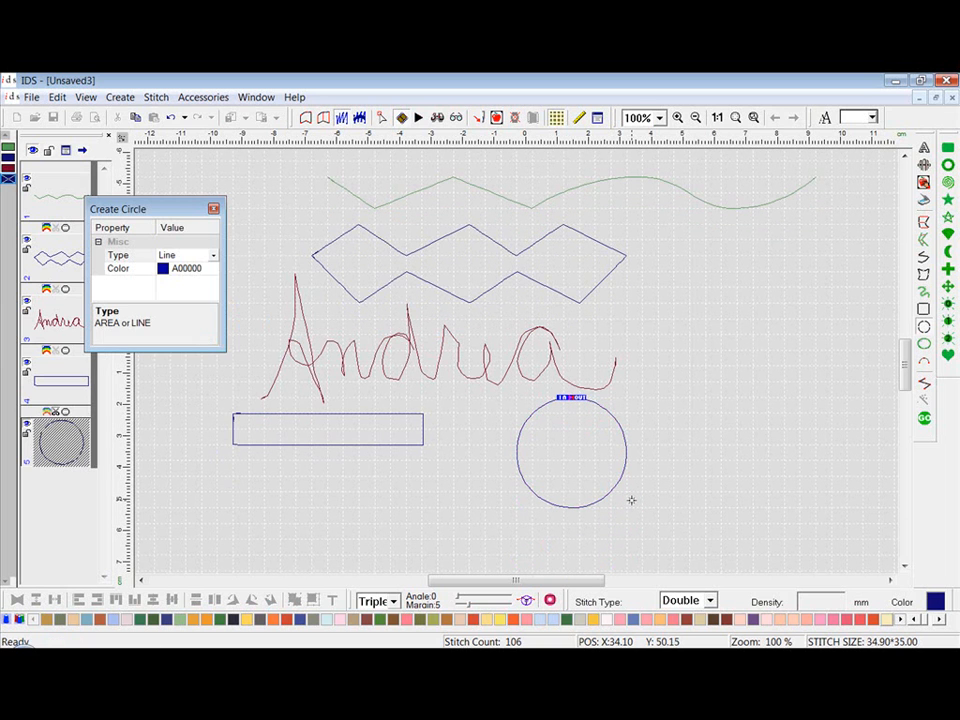
{"action": "right_click", "coordinate": [631, 500]}
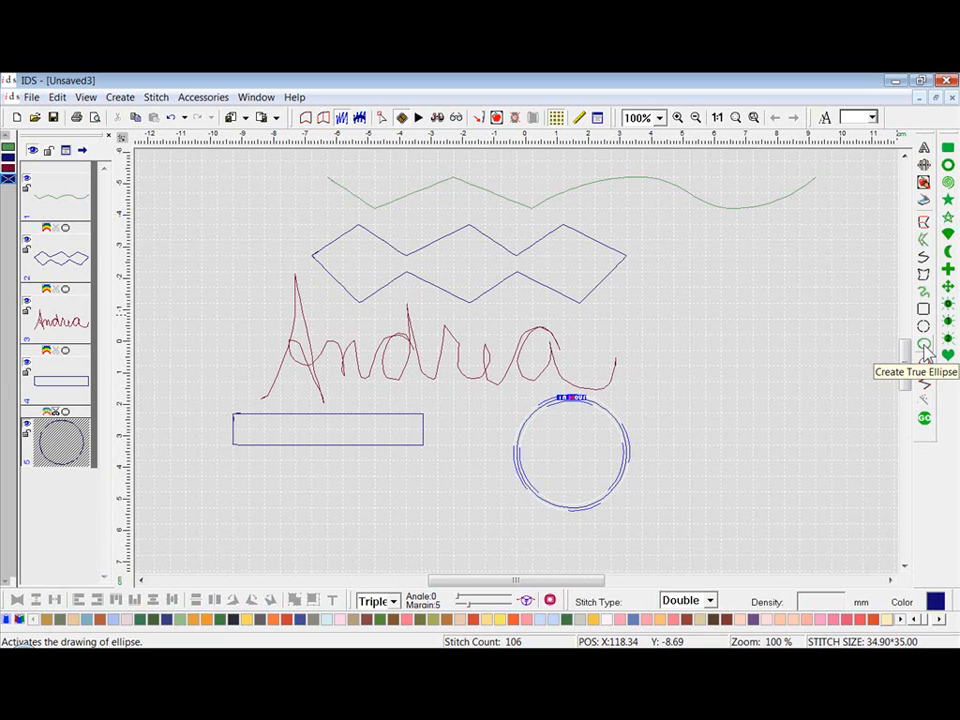
- Draw a tilted True Ellipse of type Line about 78 mm wide and 78 mm high beside the name and circle, and deselect it
{"action": "left_click", "coordinate": [924, 345]}
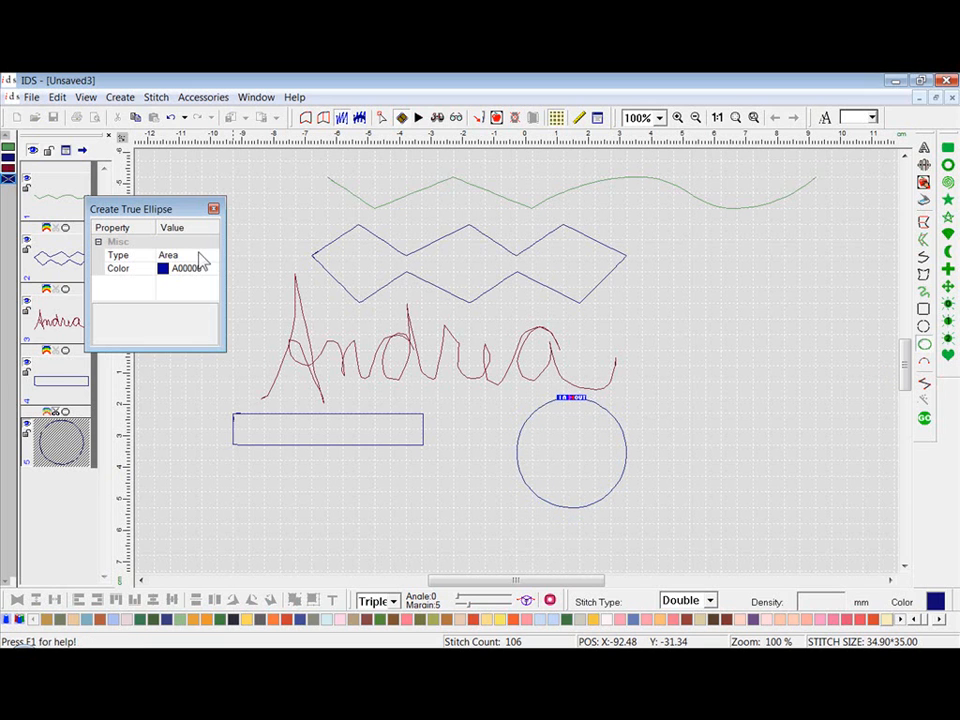
{"action": "left_click", "coordinate": [213, 256]}
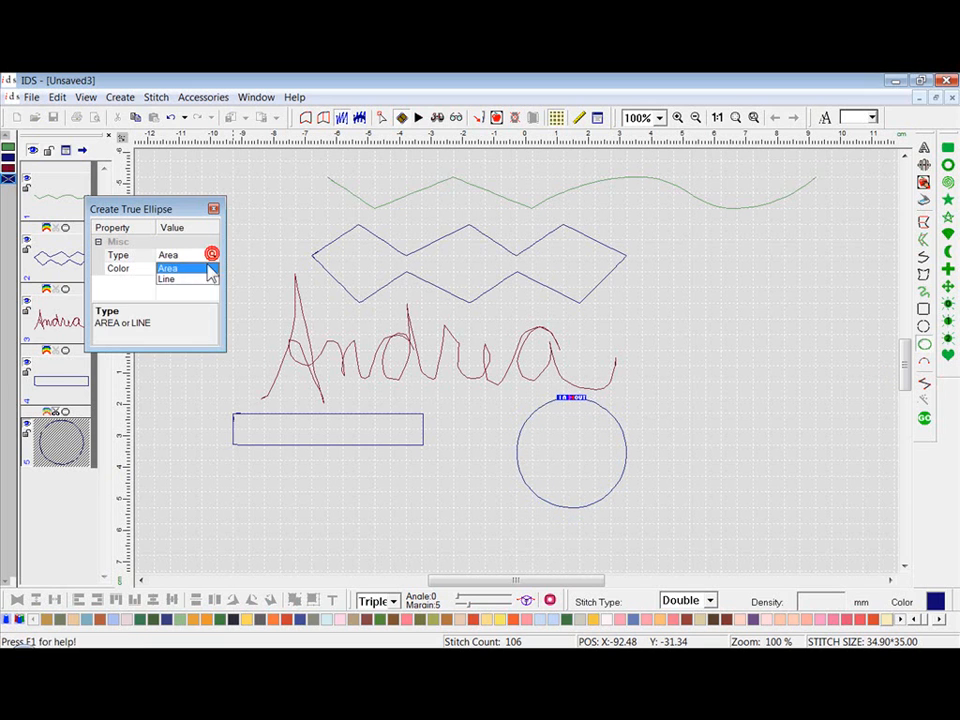
{"action": "left_click", "coordinate": [193, 285]}
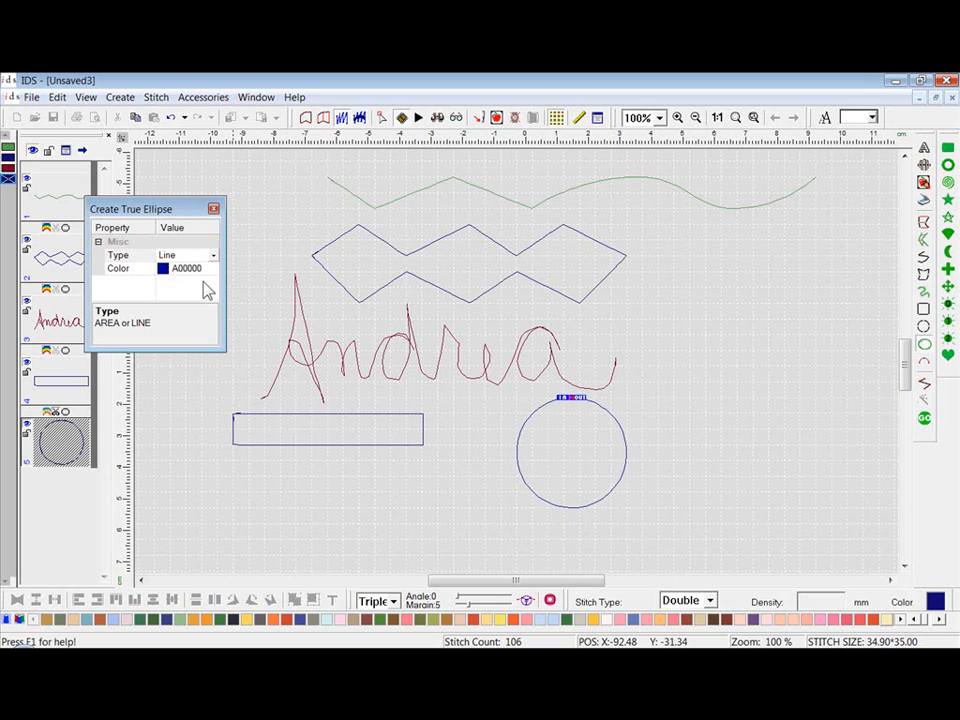
{"action": "left_click", "coordinate": [736, 397]}
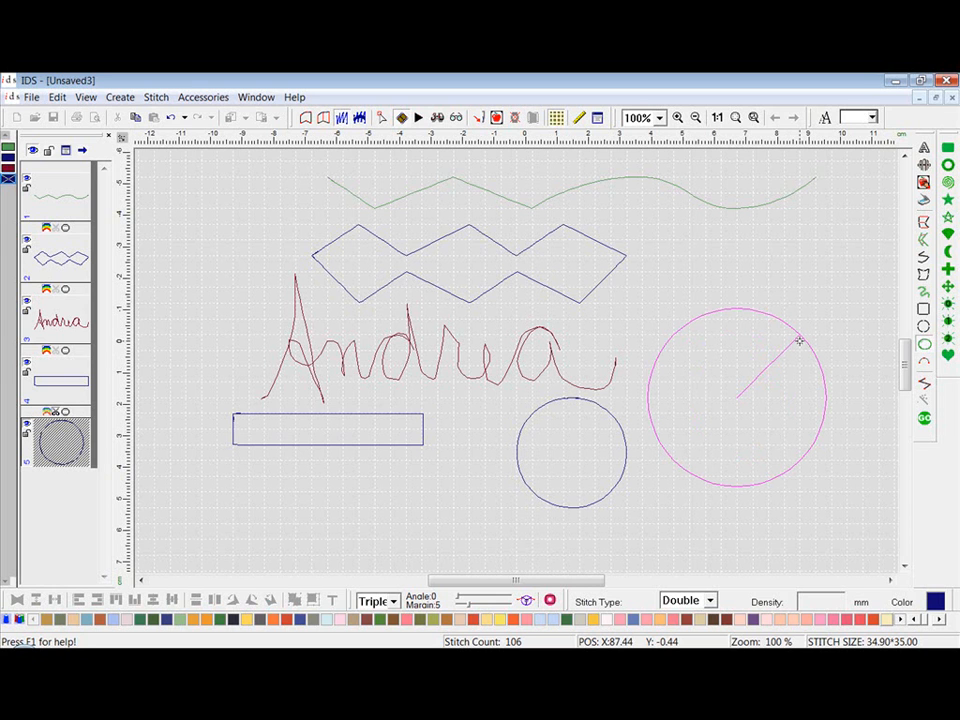
{"action": "mouse_move", "coordinate": [799, 341]}
{"action": "left_mouse_down"}
{"action": "mouse_move", "coordinate": [741, 381]}
{"action": "mouse_move", "coordinate": [688, 388]}
{"action": "mouse_move", "coordinate": [643, 330]}
{"action": "mouse_move", "coordinate": [612, 250]}
{"action": "mouse_move", "coordinate": [851, 508]}
{"action": "mouse_move", "coordinate": [811, 442]}
{"action": "mouse_move", "coordinate": [814, 486]}
{"action": "mouse_move", "coordinate": [769, 399]}
{"action": "mouse_move", "coordinate": [807, 346]}
{"action": "mouse_move", "coordinate": [795, 360]}
{"action": "mouse_move", "coordinate": [803, 333]}
{"action": "left_mouse_up"}
{"action": "left_click_drag", "start_coordinate": [803, 333], "coordinate": [856, 483]}
{"action": "left_click", "coordinate": [856, 483]}
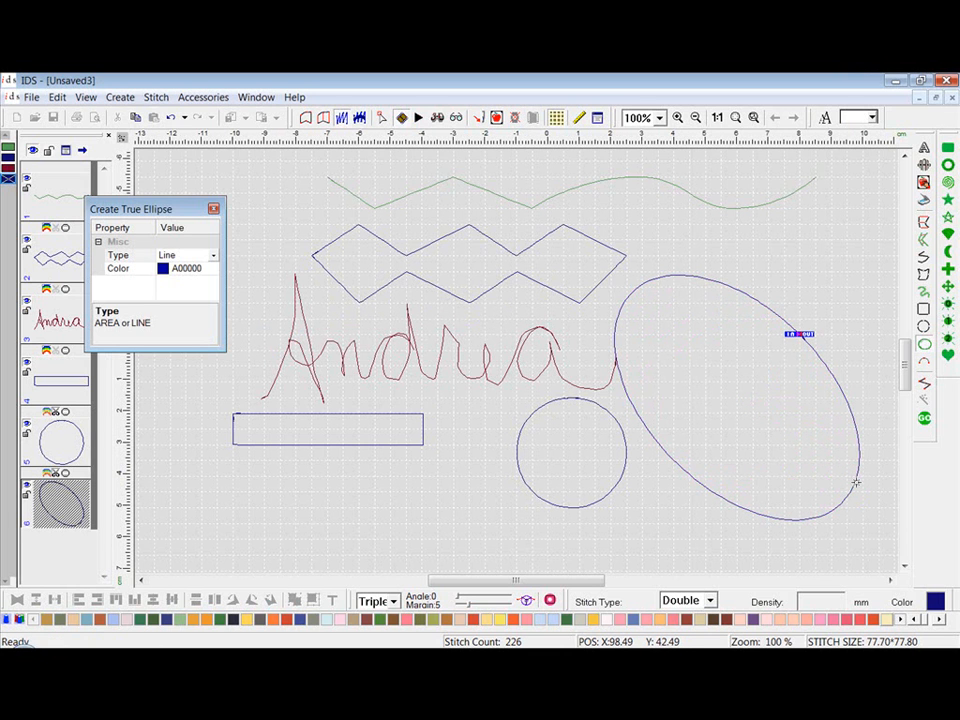
{"action": "right_click", "coordinate": [856, 482]}
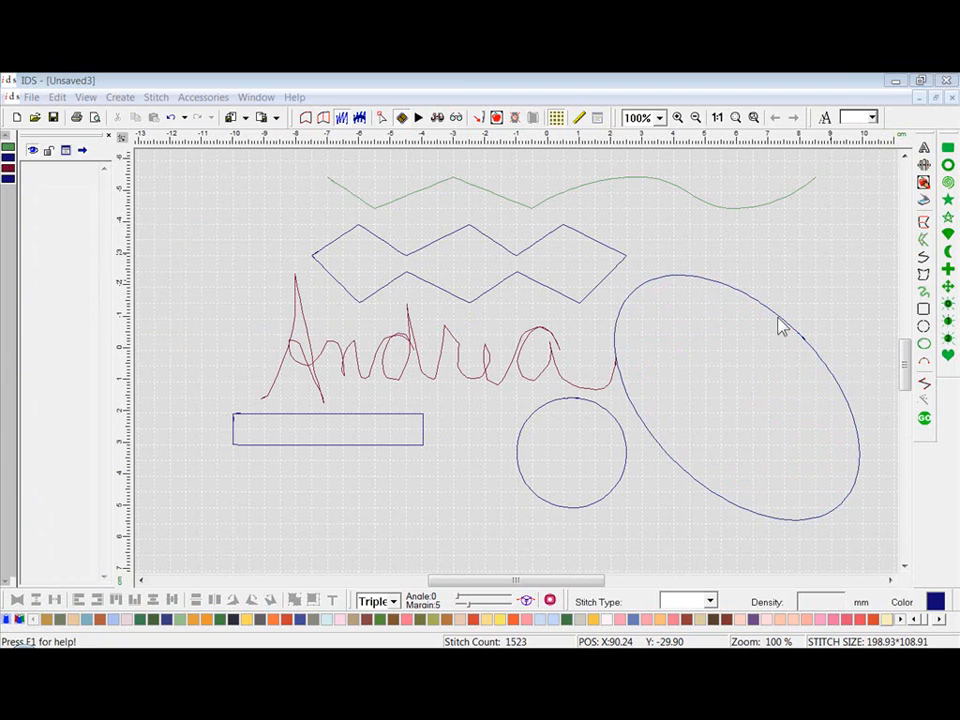
- Draw a True Arc line of five connected arcs about 145 mm wide and 32 mm high below the rectangle and circle
{"action": "left_click", "coordinate": [924, 372]}
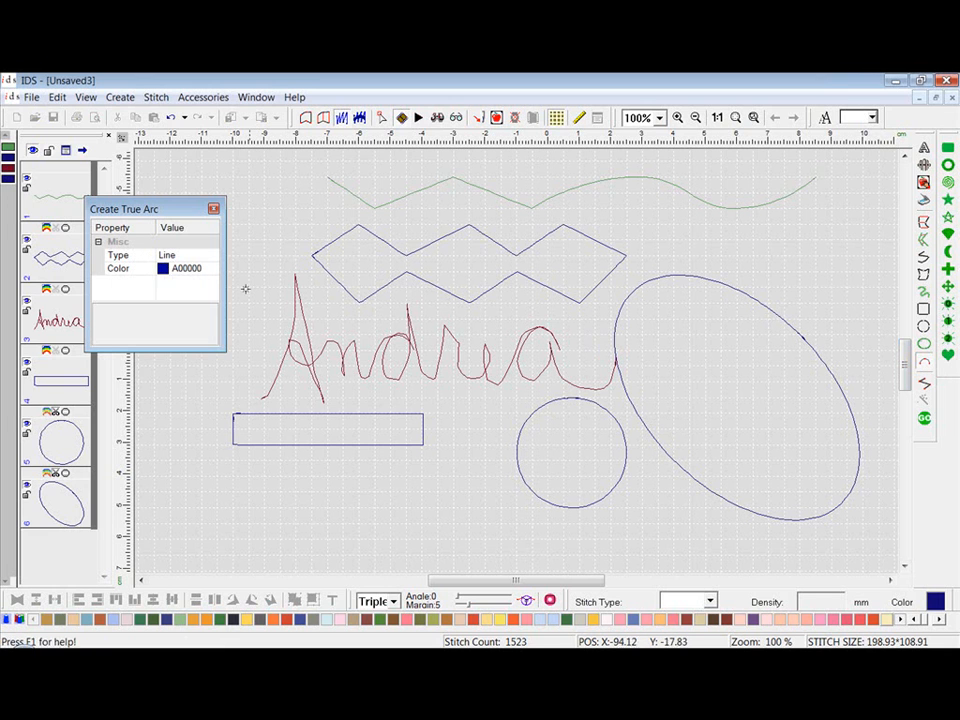
{"action": "left_click", "coordinate": [232, 509]}
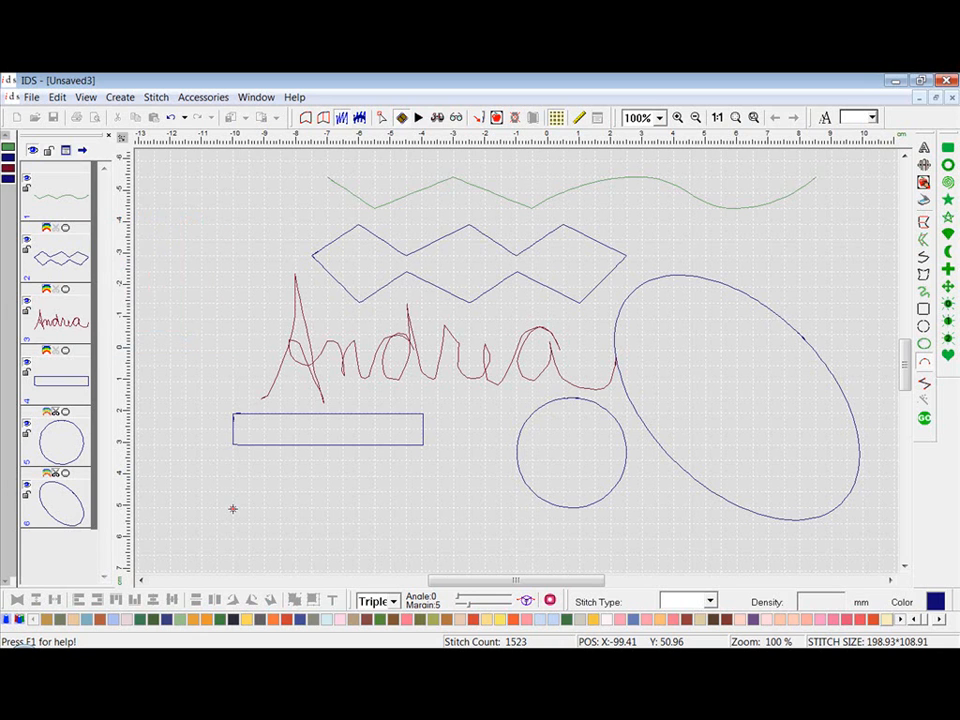
{"action": "left_click", "coordinate": [315, 476]}
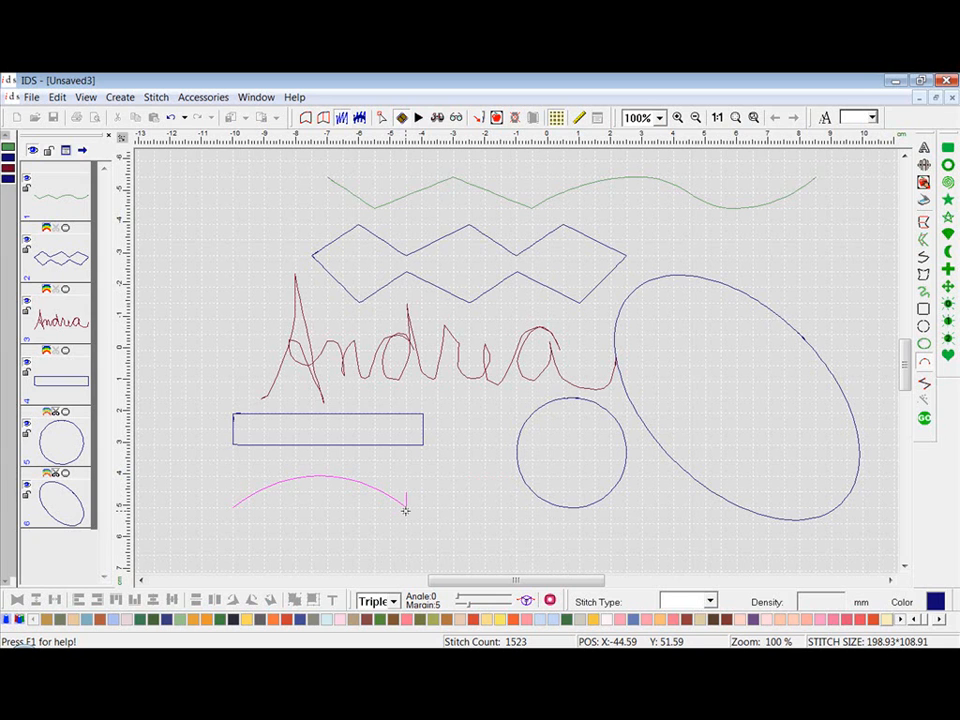
{"action": "left_click", "coordinate": [479, 479]}
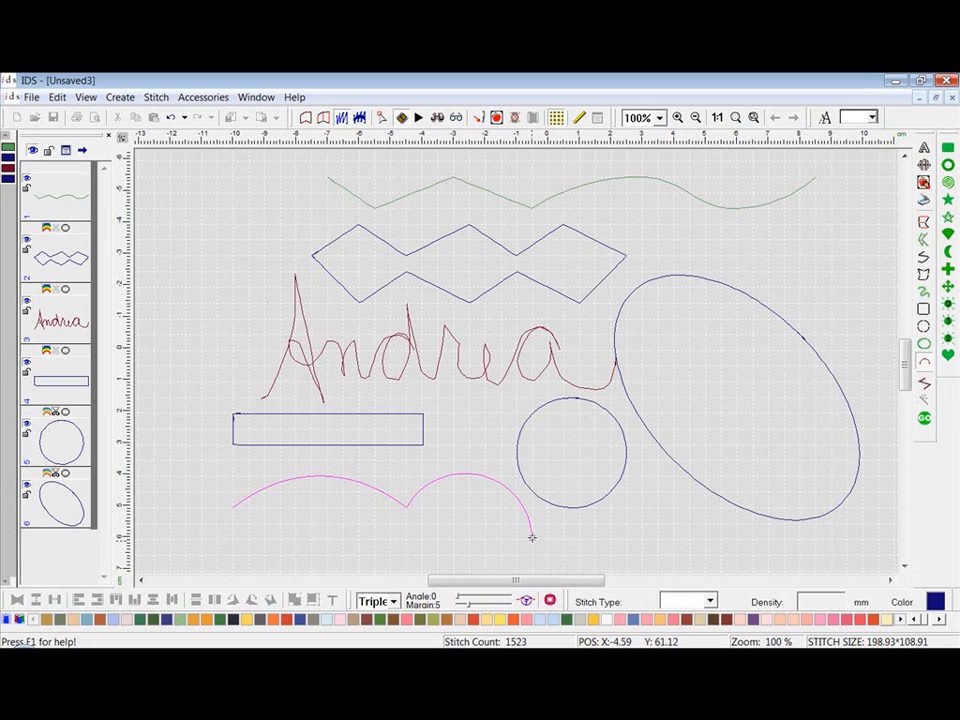
{"action": "left_click", "coordinate": [481, 568]}
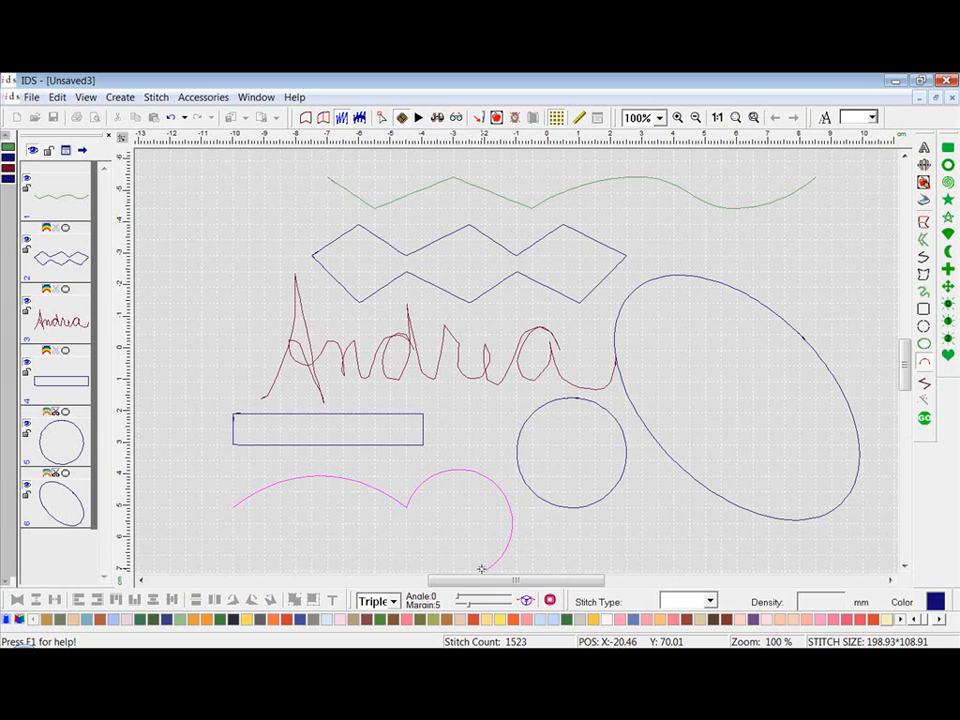
{"action": "scroll", "coordinate": [485, 567], "scroll_direction": "down", "scroll_amount": 2}
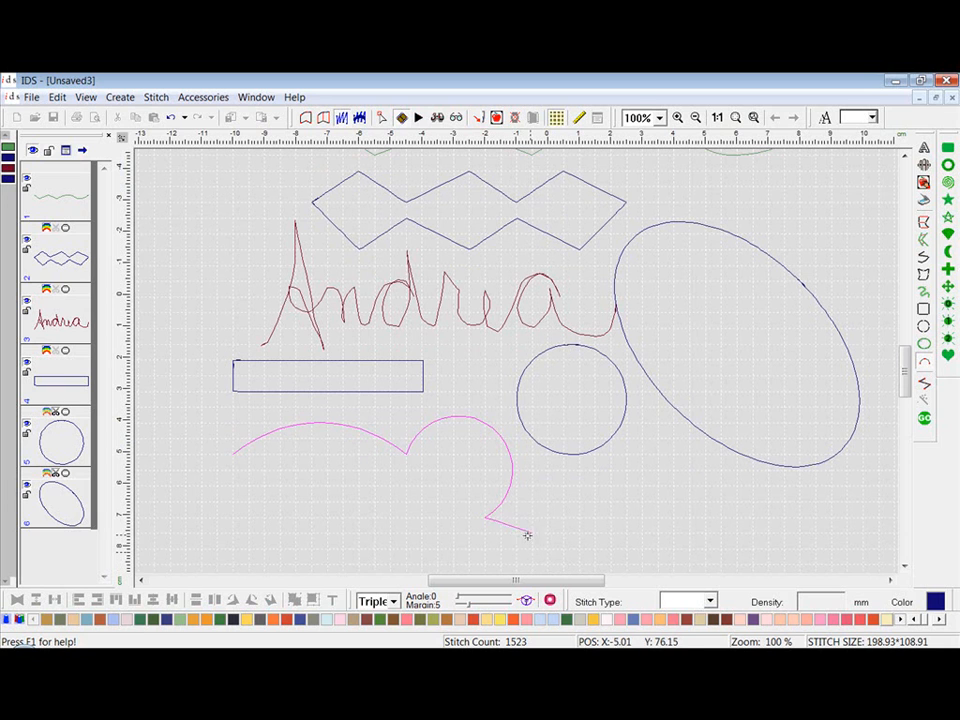
{"action": "left_click", "coordinate": [596, 518]}
{"action": "left_click", "coordinate": [642, 516]}
{"action": "right_click", "coordinate": [690, 516]}
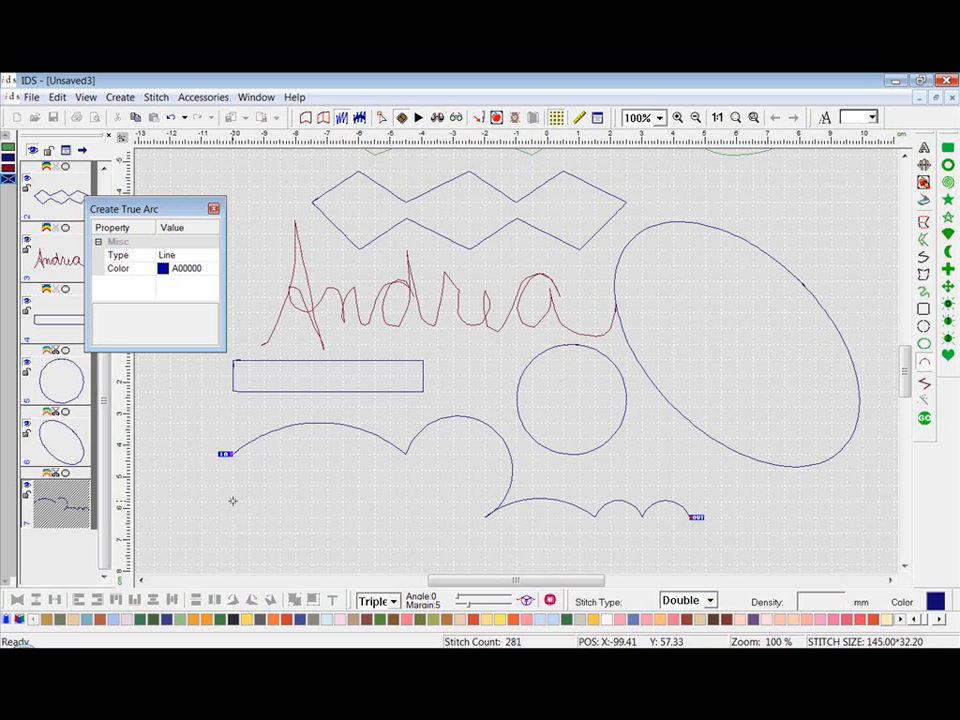
- Draw a second True Arc line of five connected arcs about 145 mm wide and 30 mm high below the first, and deselect it
{"action": "left_click", "coordinate": [232, 501]}
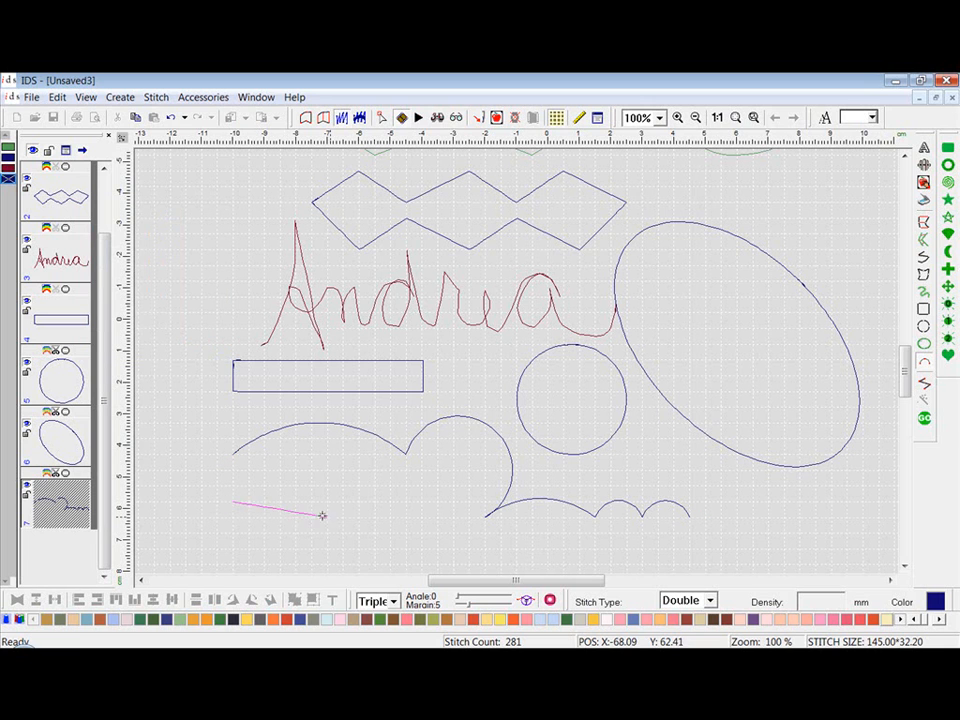
{"action": "left_click", "coordinate": [404, 502]}
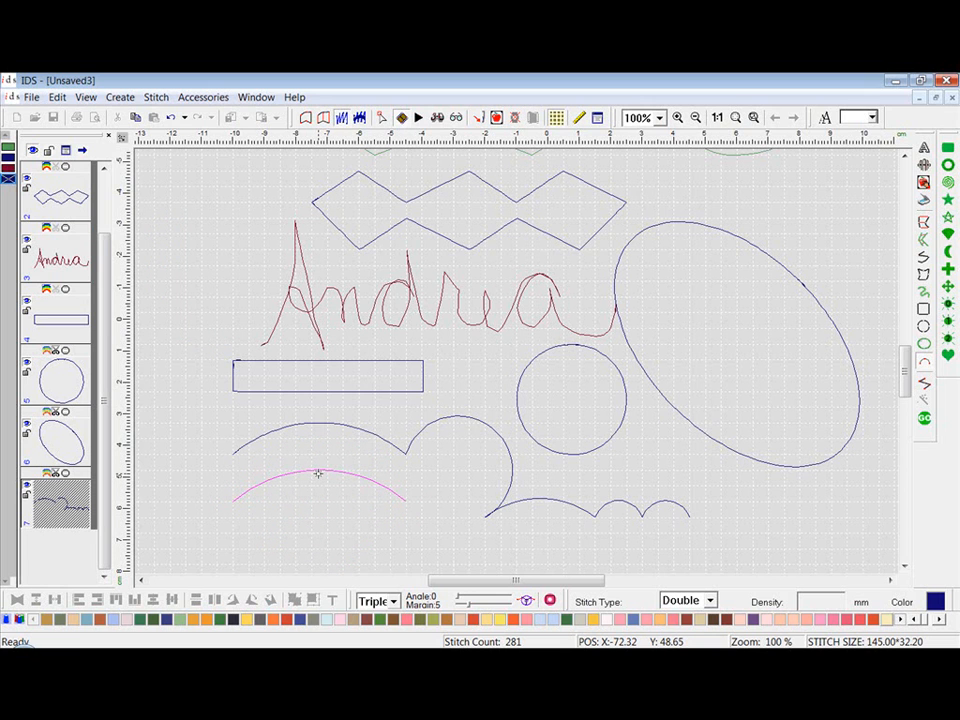
{"action": "left_click", "coordinate": [318, 473]}
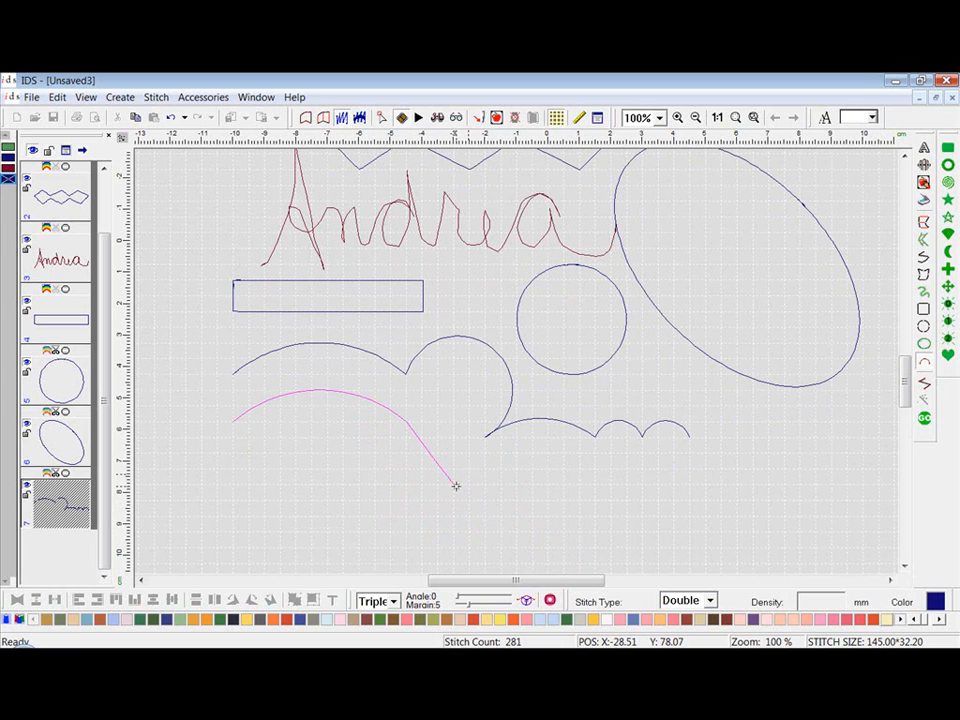
{"action": "left_click", "coordinate": [455, 485]}
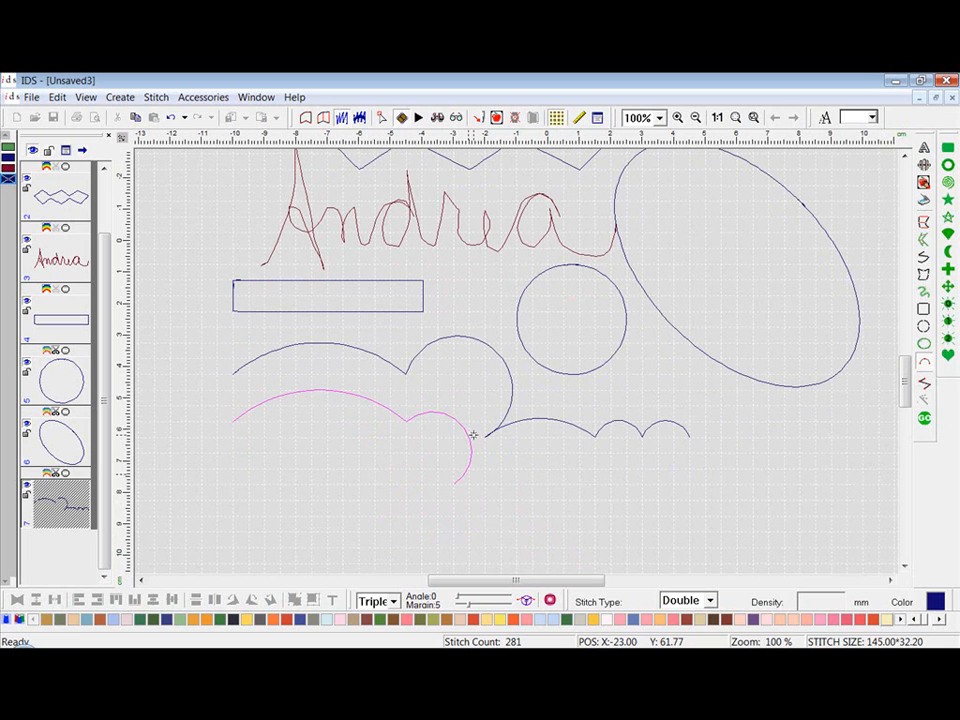
{"action": "left_click", "coordinate": [473, 434]}
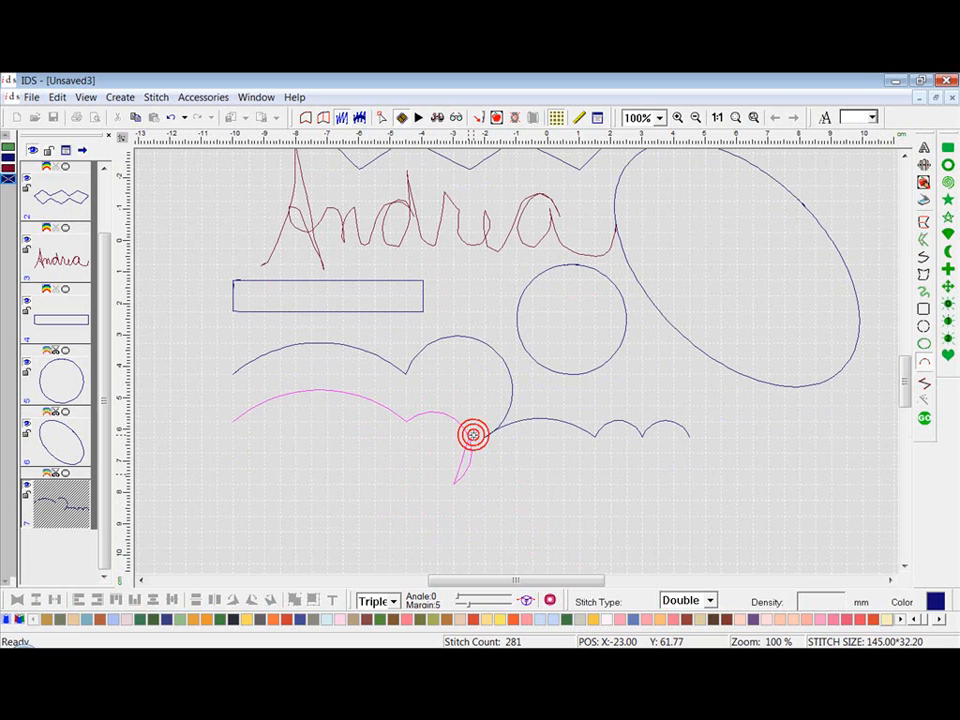
{"action": "left_click", "coordinate": [591, 483]}
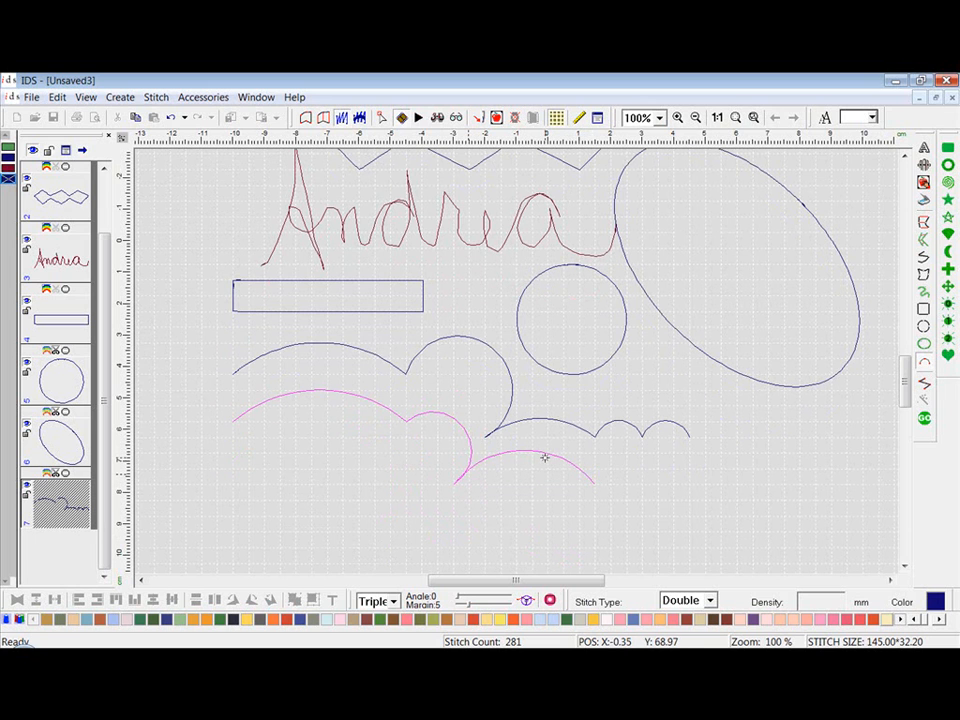
{"action": "left_click", "coordinate": [545, 458]}
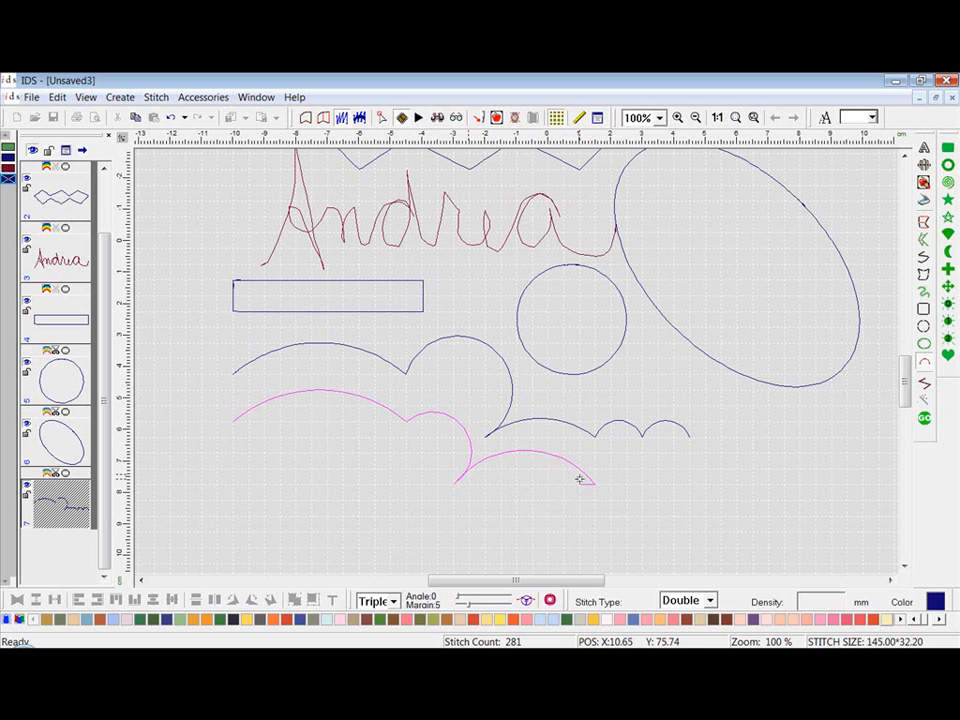
{"action": "left_click", "coordinate": [647, 481]}
{"action": "left_click", "coordinate": [607, 465]}
{"action": "left_click", "coordinate": [688, 484]}
{"action": "right_click", "coordinate": [680, 471]}
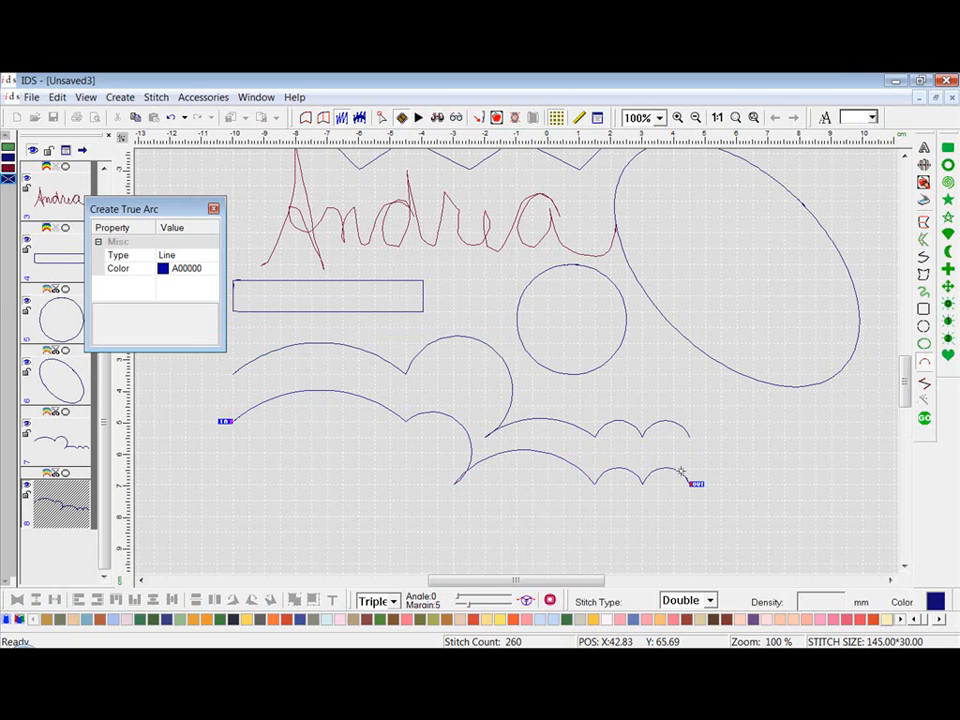
{"action": "right_click", "coordinate": [681, 471]}
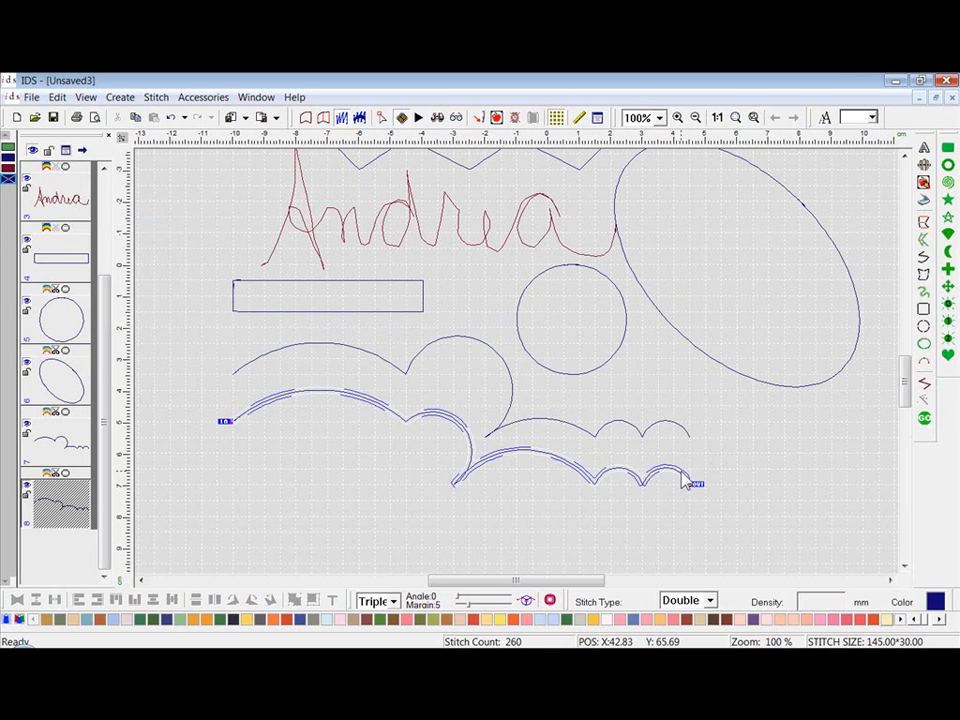
{"action": "left_click", "coordinate": [812, 503]}
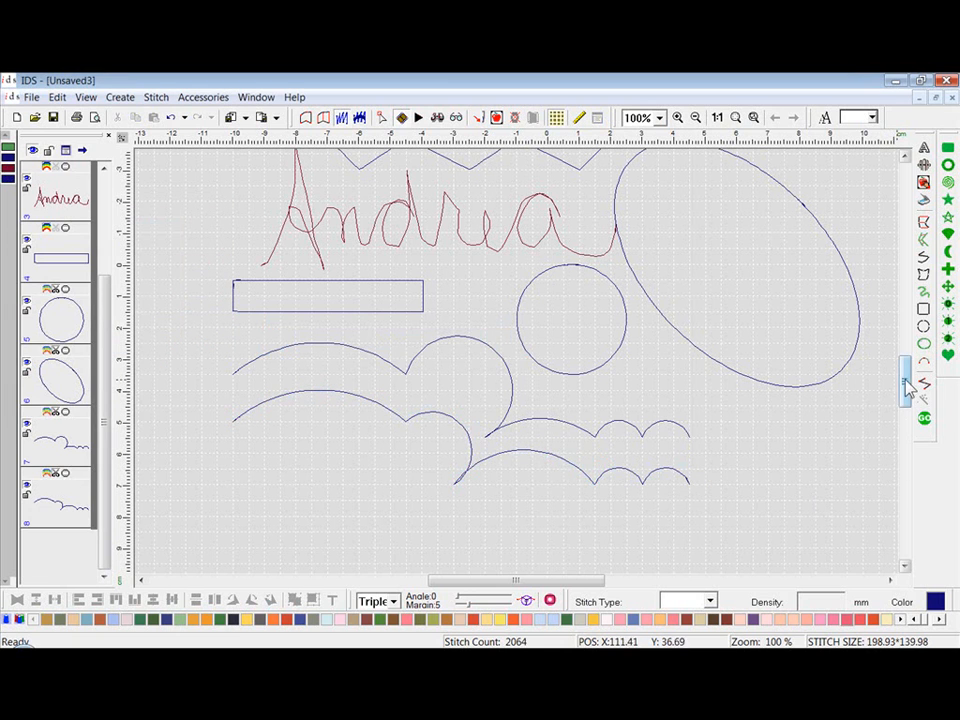
- Draw a heart of type Line about 70 mm wide and 58 mm high in the empty area beyond the tilted ellipse
{"action": "scroll", "coordinate": [905, 390], "scroll_direction": "up", "scroll_amount": 3}
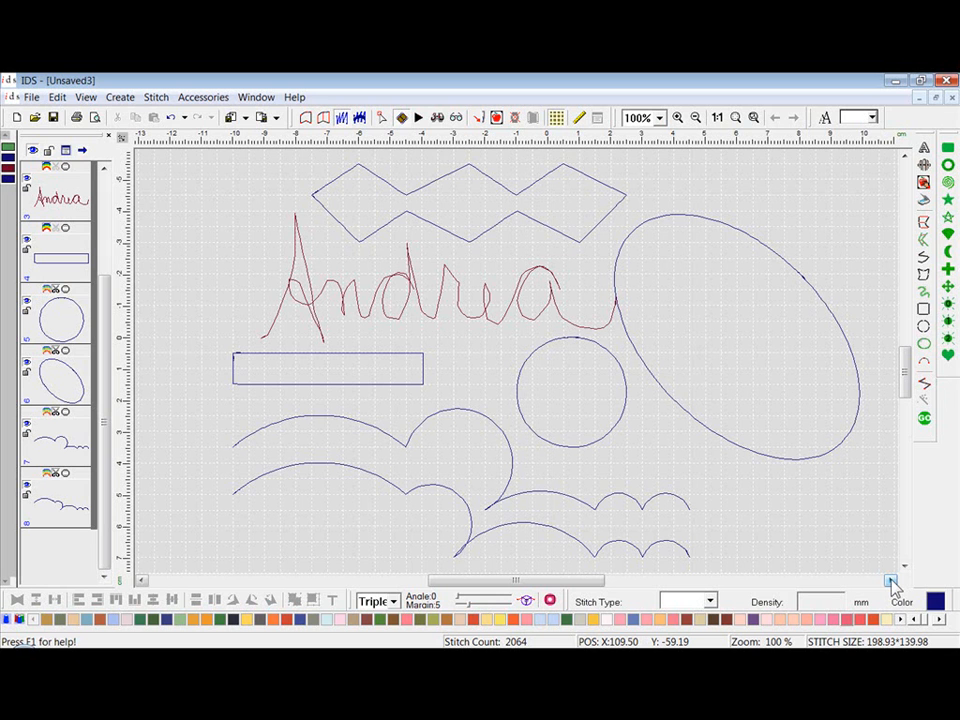
{"action": "left_click_drag", "start_coordinate": [892, 582], "coordinate": [893, 578]}
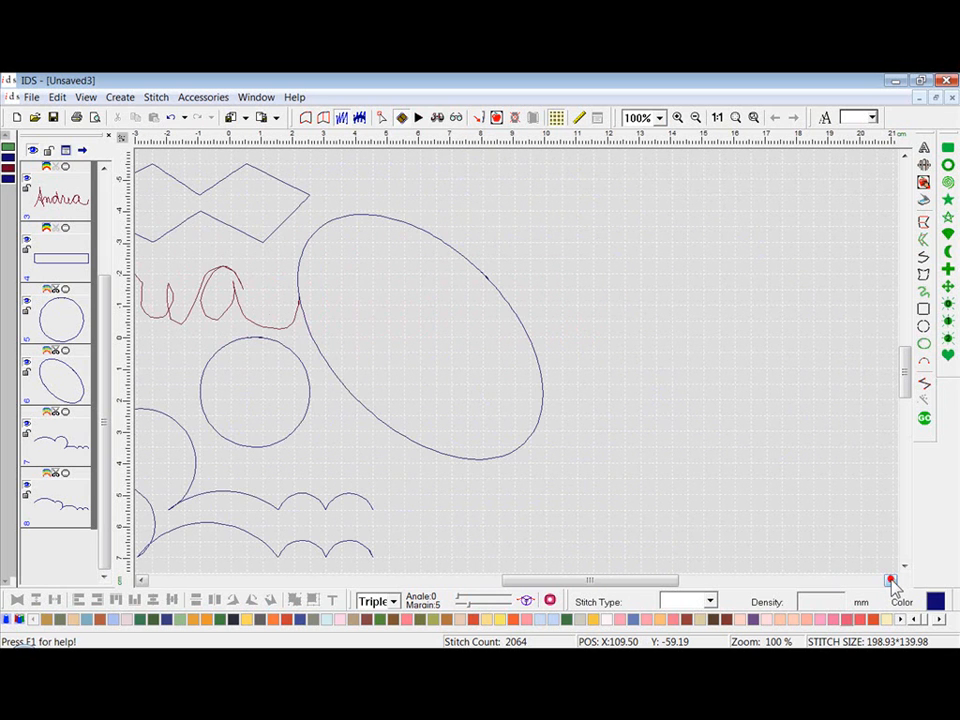
{"action": "left_click", "coordinate": [948, 356]}
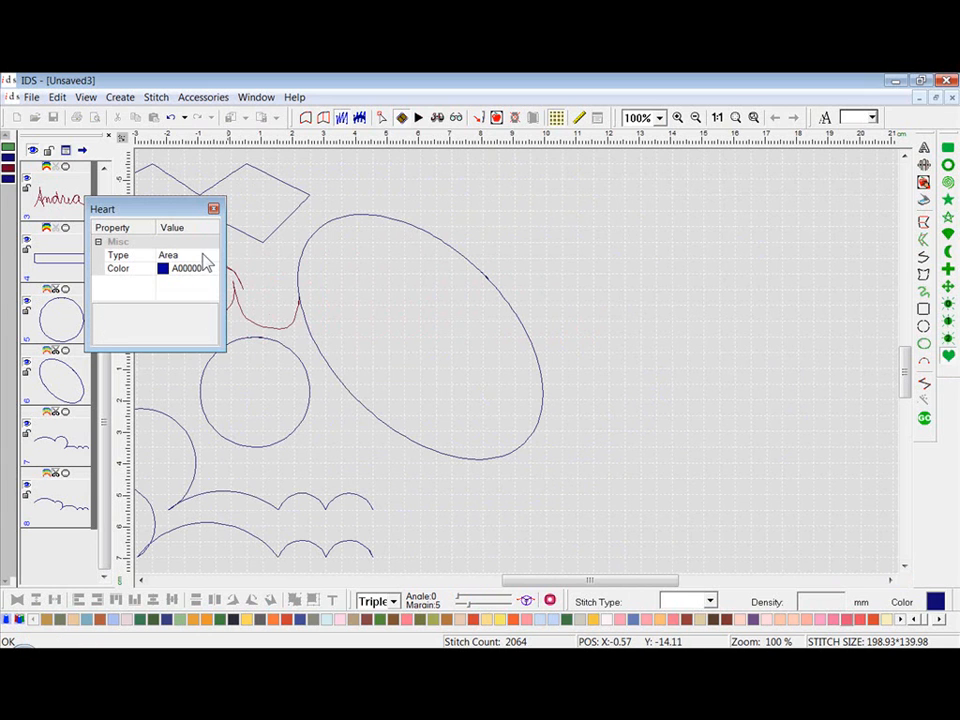
{"action": "left_click", "coordinate": [215, 256]}
{"action": "left_click", "coordinate": [213, 256]}
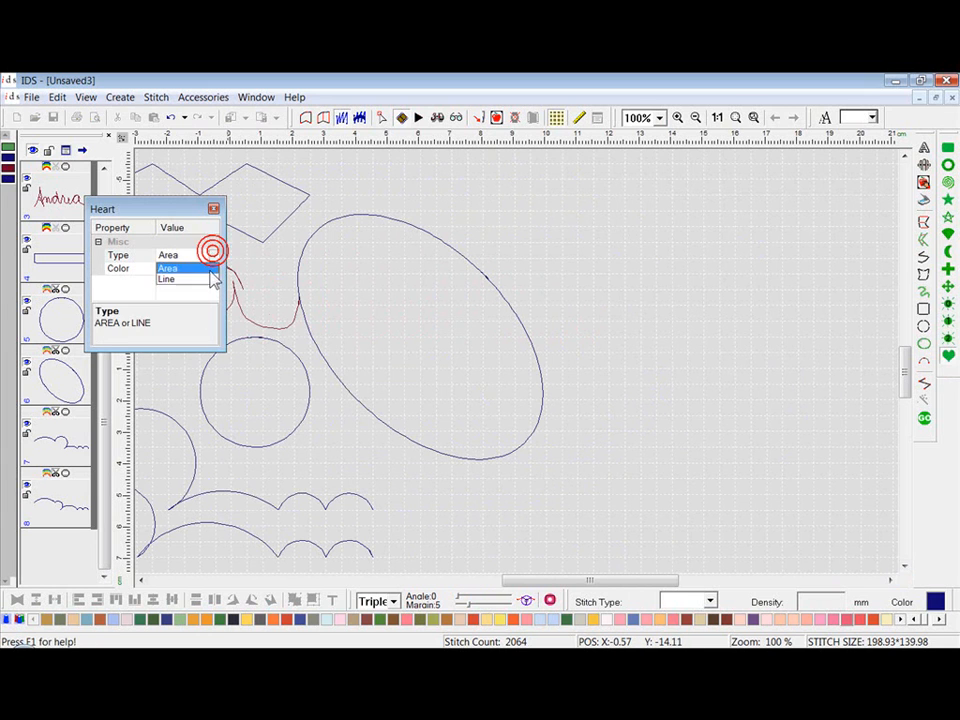
{"action": "left_click", "coordinate": [208, 278]}
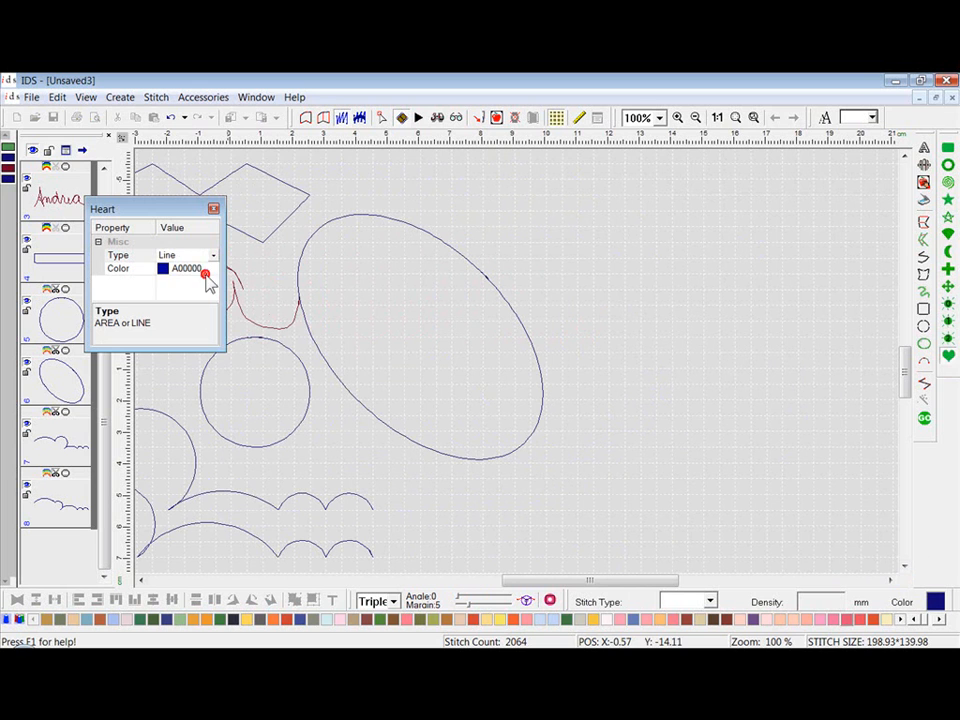
{"action": "left_click", "coordinate": [607, 194]}
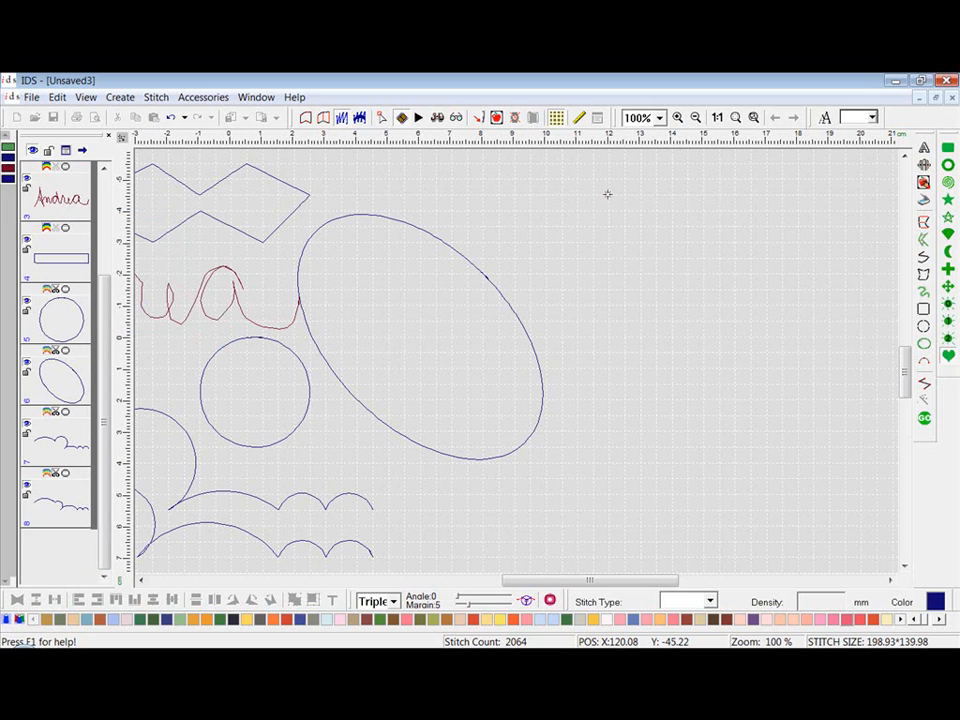
{"action": "mouse_move", "coordinate": [607, 194]}
{"action": "left_mouse_down"}
{"action": "mouse_move", "coordinate": [711, 296]}
{"action": "mouse_move", "coordinate": [853, 491]}
{"action": "mouse_move", "coordinate": [814, 420]}
{"action": "mouse_move", "coordinate": [812, 437]}
{"action": "mouse_move", "coordinate": [697, 377]}
{"action": "mouse_move", "coordinate": [740, 395]}
{"action": "left_mouse_up"}
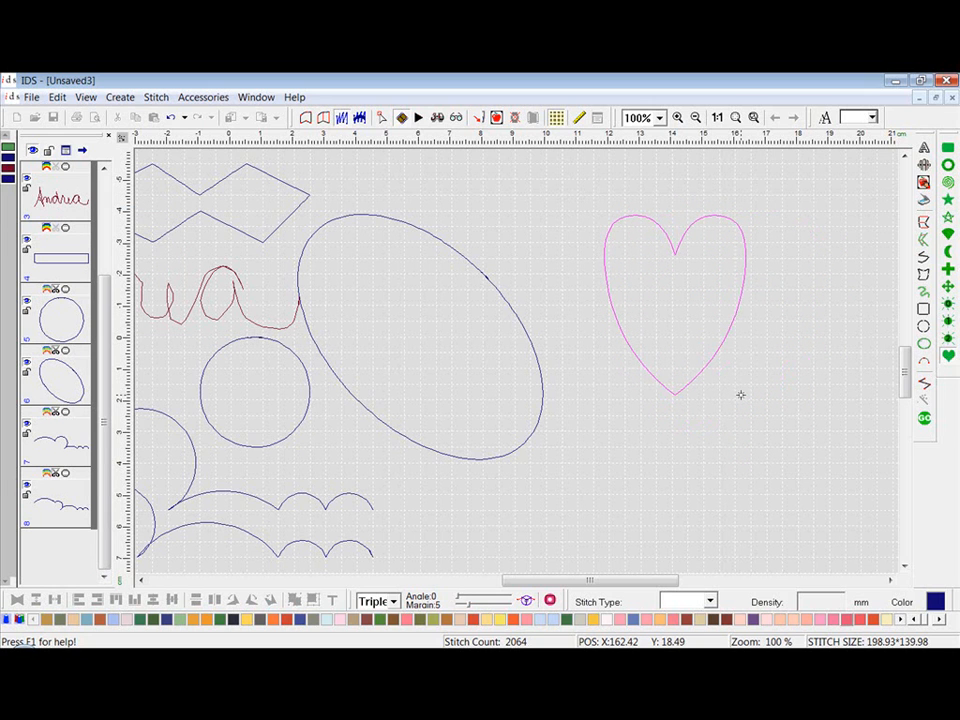
{"action": "mouse_move", "coordinate": [740, 395]}
{"action": "left_mouse_down"}
{"action": "mouse_move", "coordinate": [752, 317]}
{"action": "mouse_move", "coordinate": [791, 300]}
{"action": "mouse_move", "coordinate": [827, 300]}
{"action": "mouse_move", "coordinate": [818, 281]}
{"action": "mouse_move", "coordinate": [810, 369]}
{"action": "mouse_move", "coordinate": [827, 407]}
{"action": "mouse_move", "coordinate": [823, 377]}
{"action": "mouse_move", "coordinate": [831, 397]}
{"action": "left_mouse_up"}
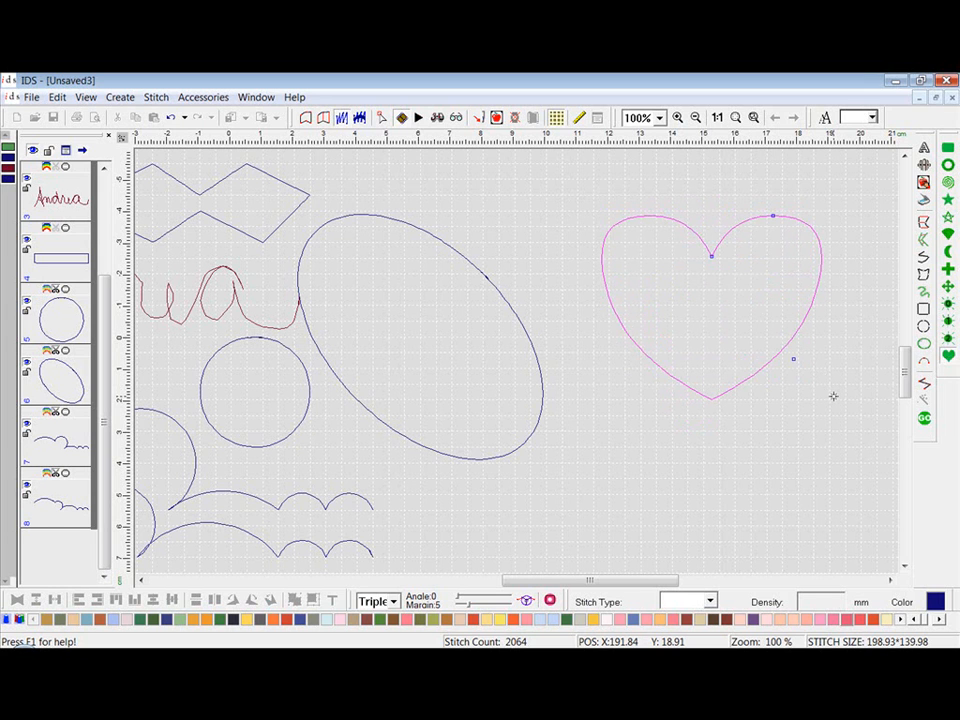
- Reshape the heart with a deeper notch, higher lobes and adjusted sides to about 76 mm by 61 mm, finish it, and deselect it
{"action": "scroll", "coordinate": [735, 167], "scroll_direction": "up", "scroll_amount": 1}
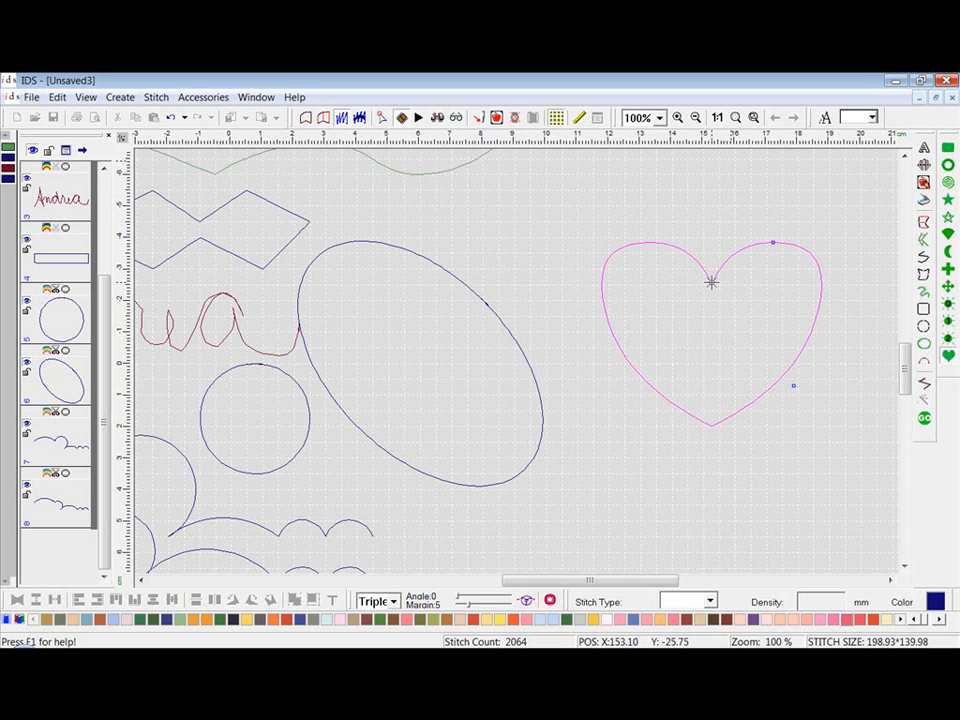
{"action": "left_click_drag", "start_coordinate": [711, 282], "coordinate": [729, 292]}
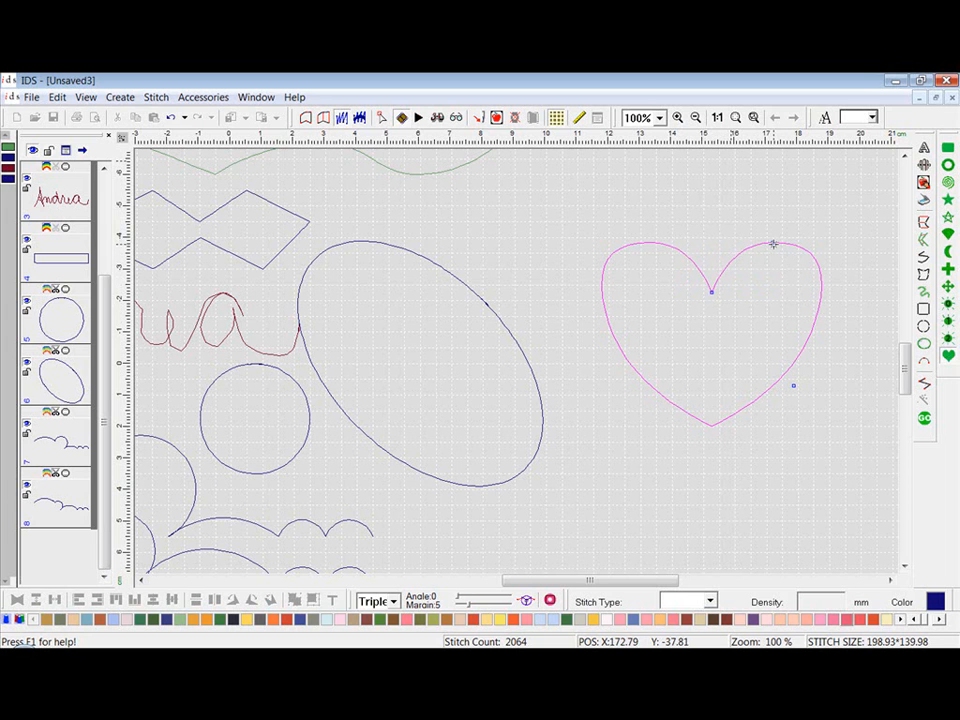
{"action": "left_click_drag", "start_coordinate": [774, 241], "coordinate": [778, 236]}
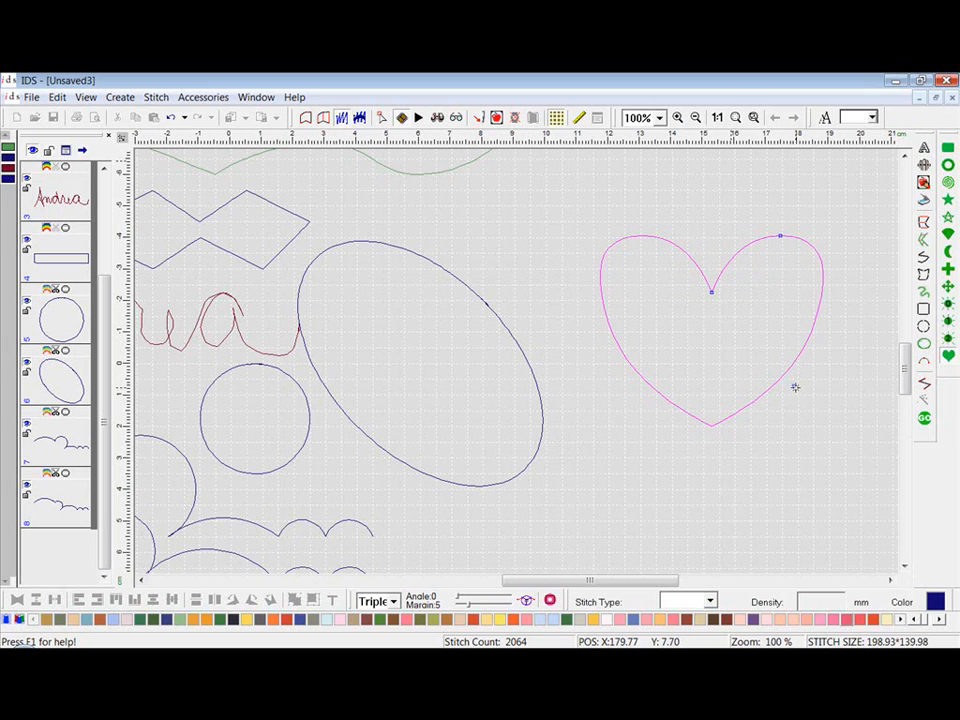
{"action": "left_click_drag", "start_coordinate": [793, 384], "coordinate": [786, 374]}
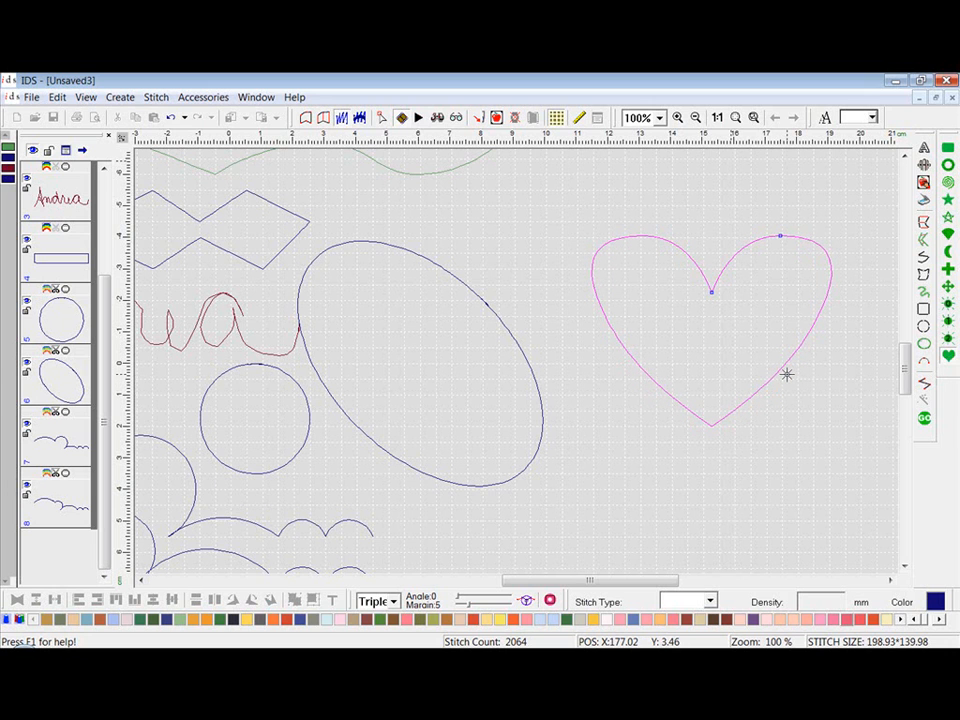
{"action": "right_click", "coordinate": [772, 268]}
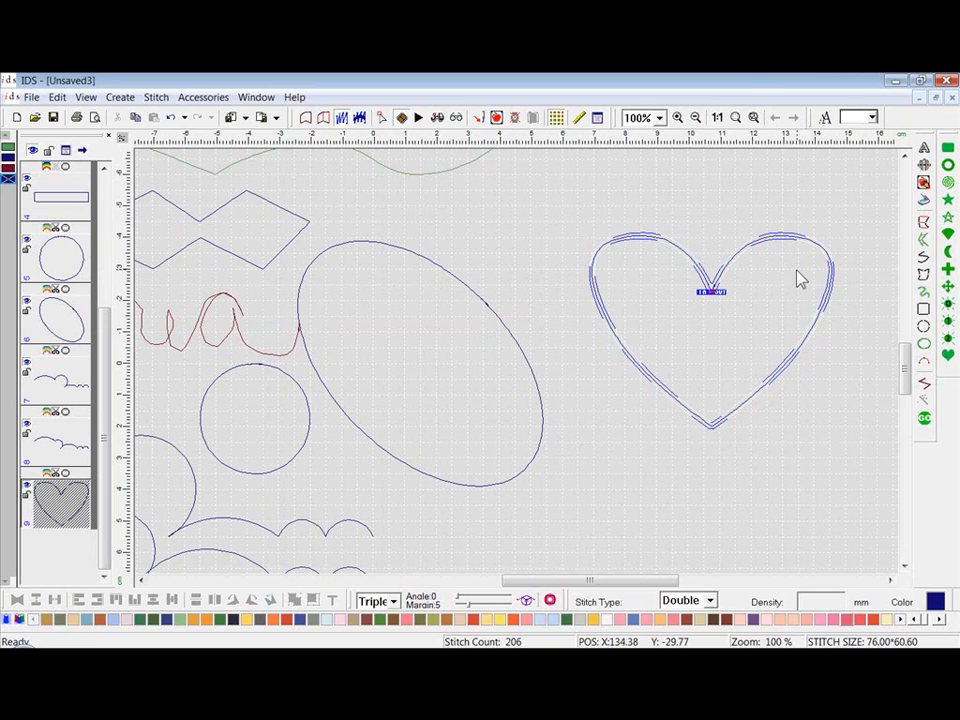
{"action": "left_click", "coordinate": [808, 183]}
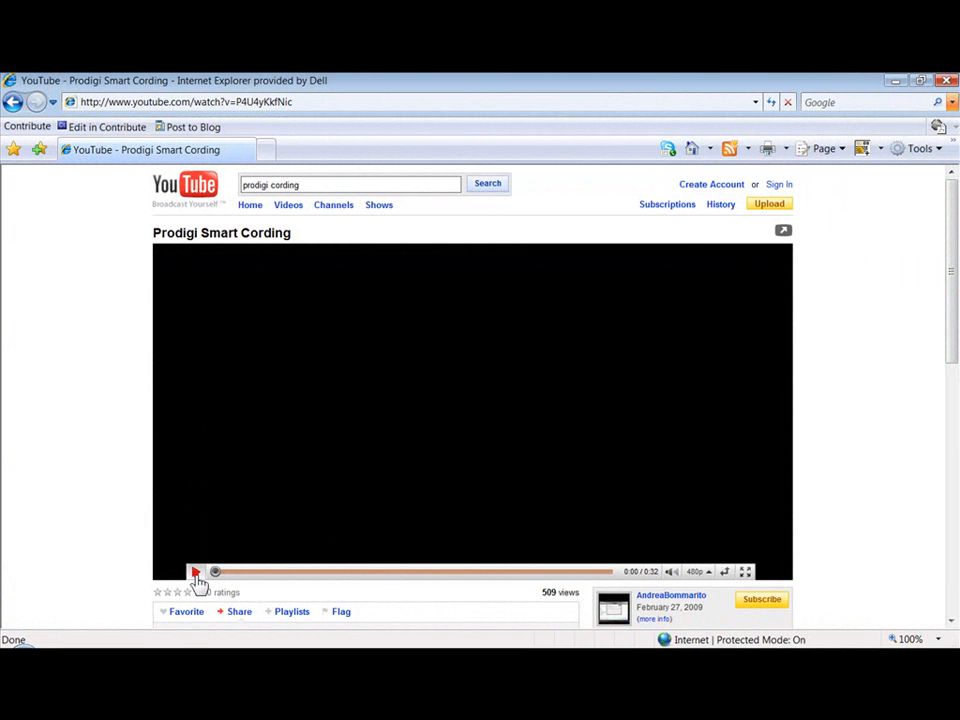
- Switch to the browser and play the YouTube video "Prodigi Smart Cording"
{"action": "left_click", "coordinate": [196, 573]}
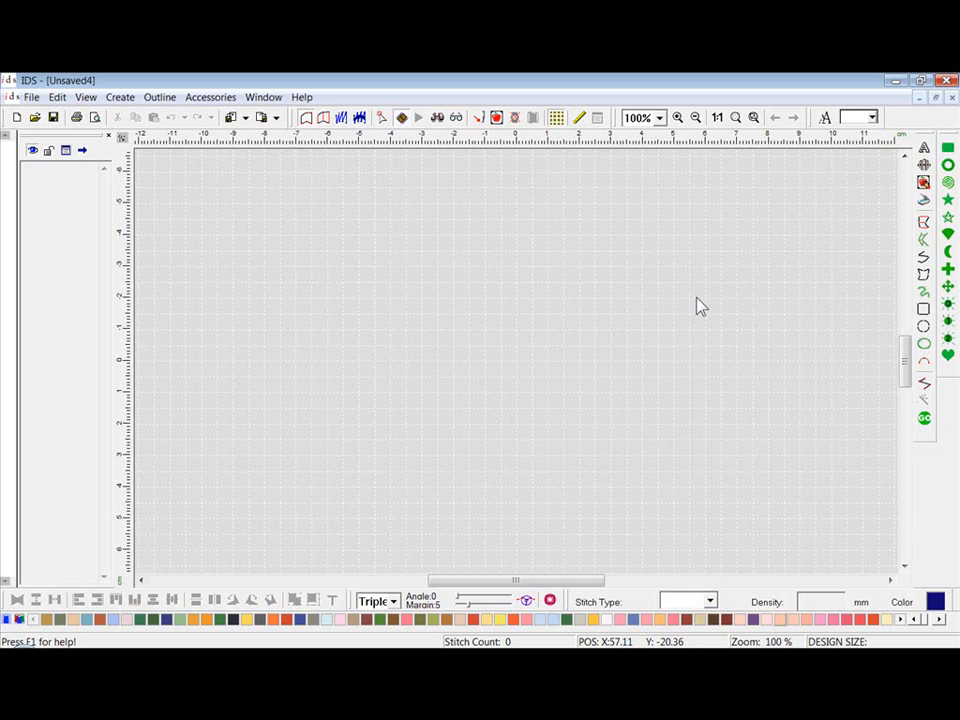
{"action": "left_click", "coordinate": [923, 262]}
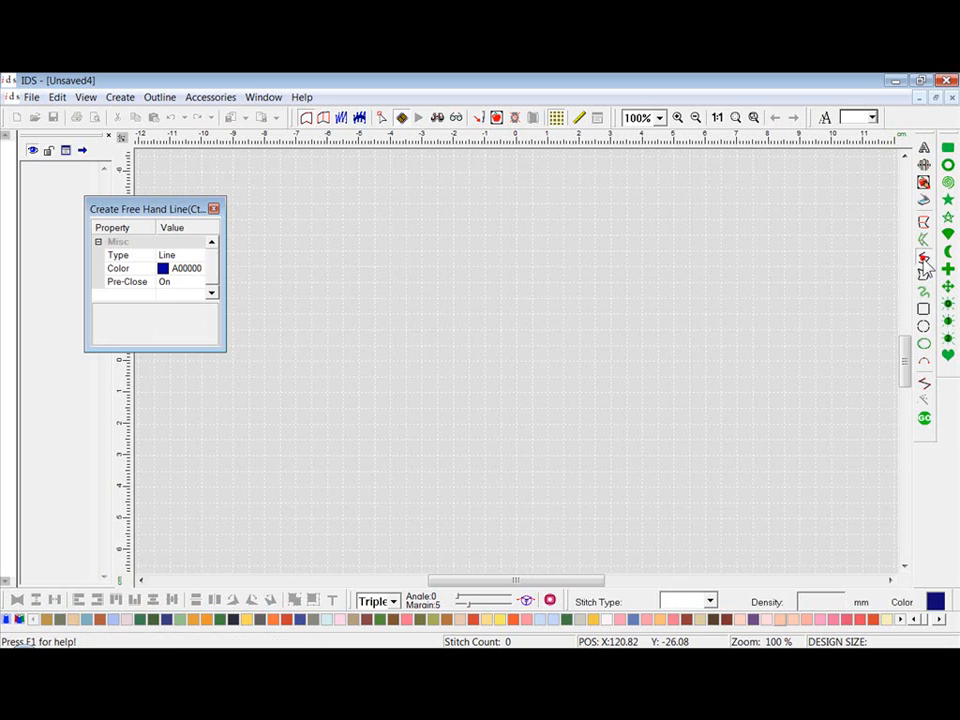
{"action": "left_click", "coordinate": [294, 185]}
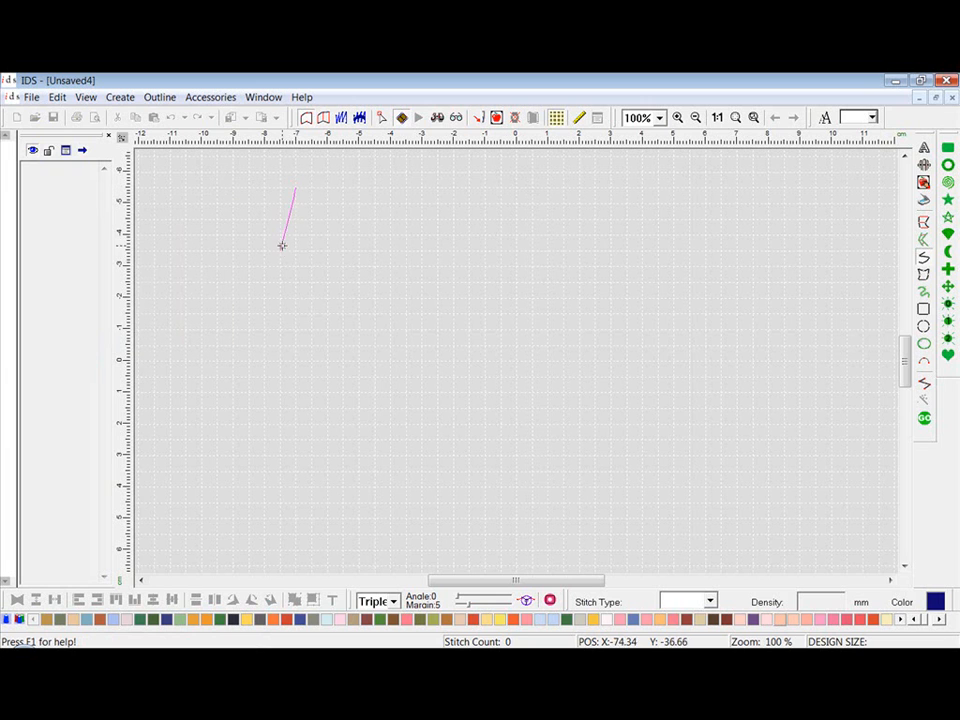
{"action": "left_click_drag", "start_coordinate": [267, 247], "coordinate": [302, 315]}
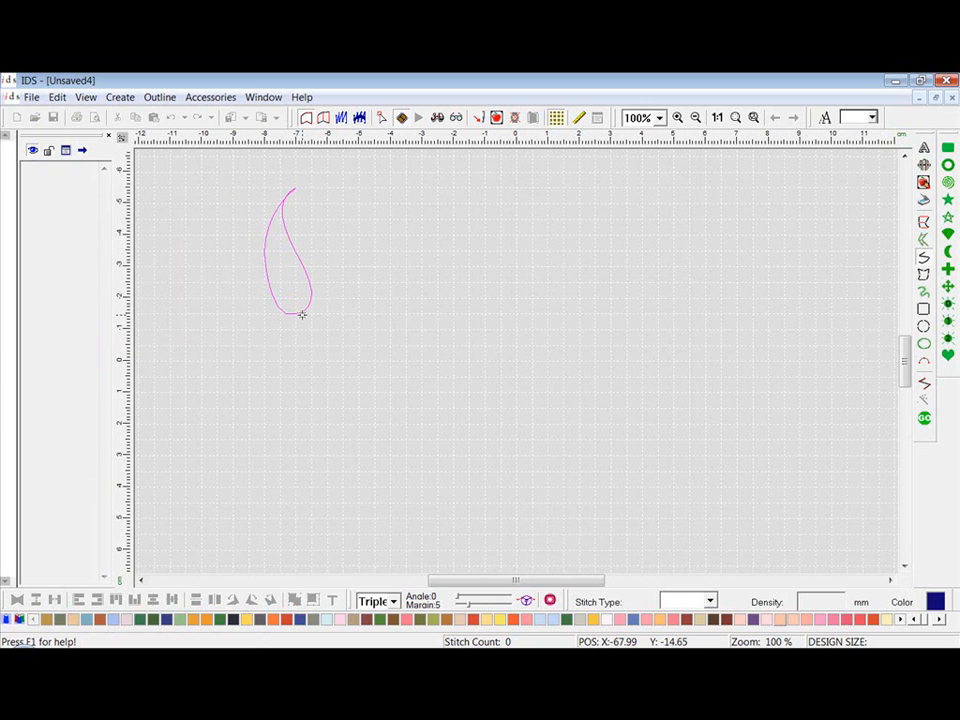
{"action": "key", "text": "Escape"}
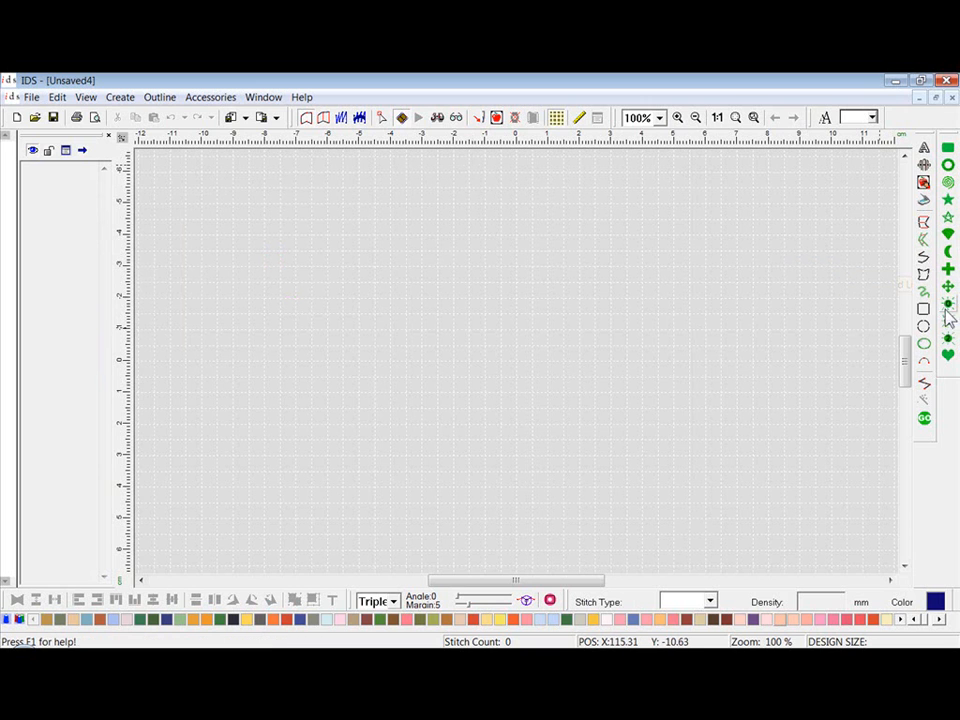
- Draw an S-shaped Free Hand line about 40 mm wide and 110 mm high, with Pre-Close set to Off
{"action": "left_click", "coordinate": [924, 259]}
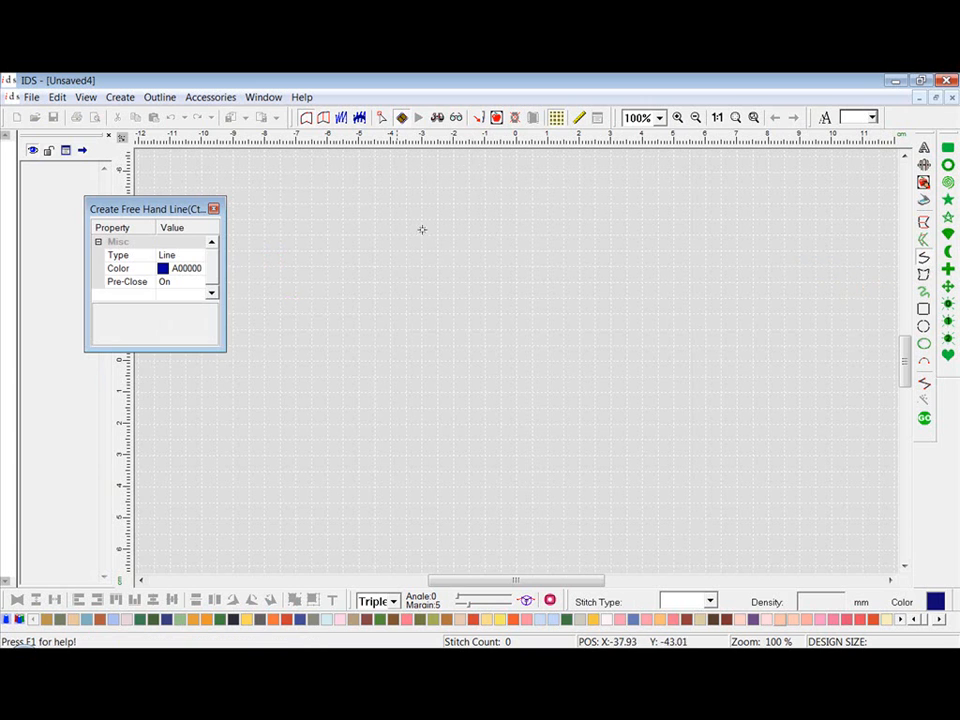
{"action": "left_click", "coordinate": [193, 283]}
{"action": "left_click", "coordinate": [199, 282]}
{"action": "left_click", "coordinate": [193, 306]}
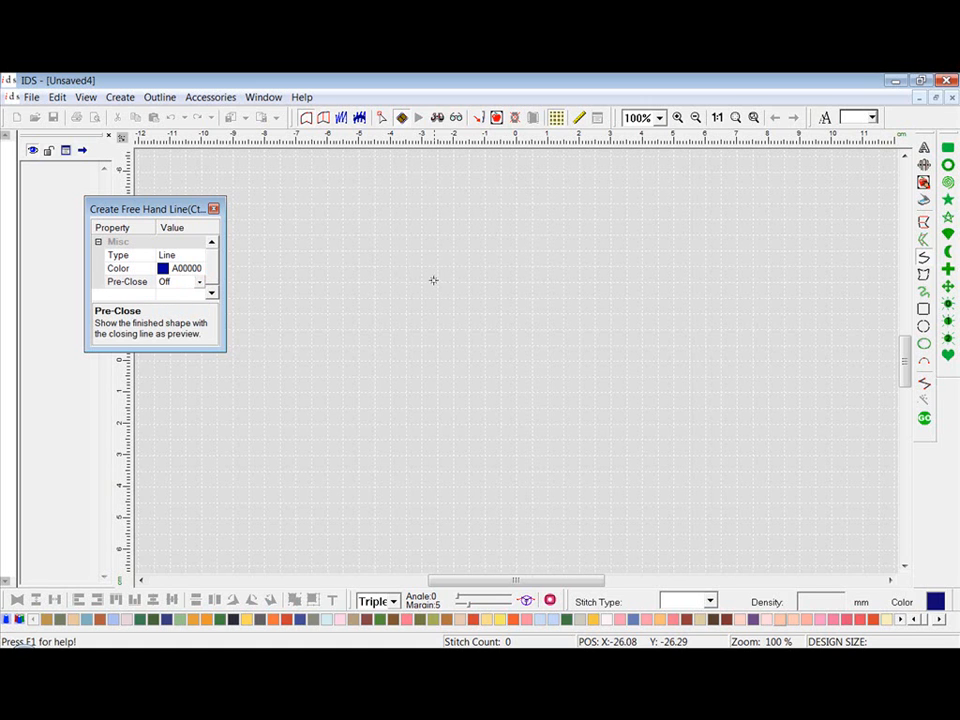
{"action": "left_click", "coordinate": [435, 187]}
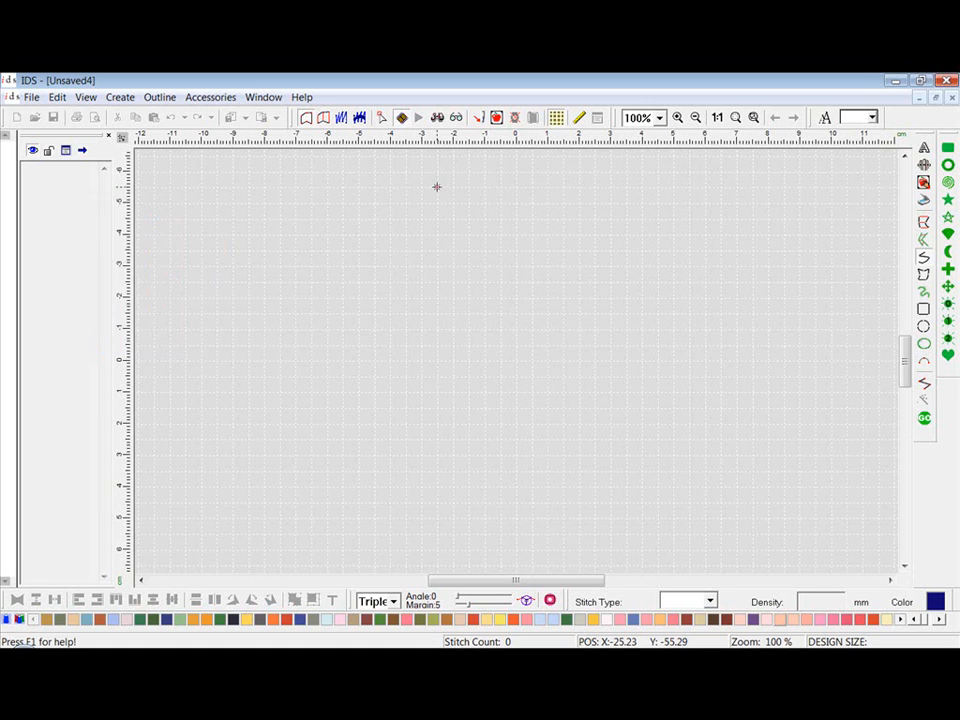
{"action": "left_click", "coordinate": [374, 263]}
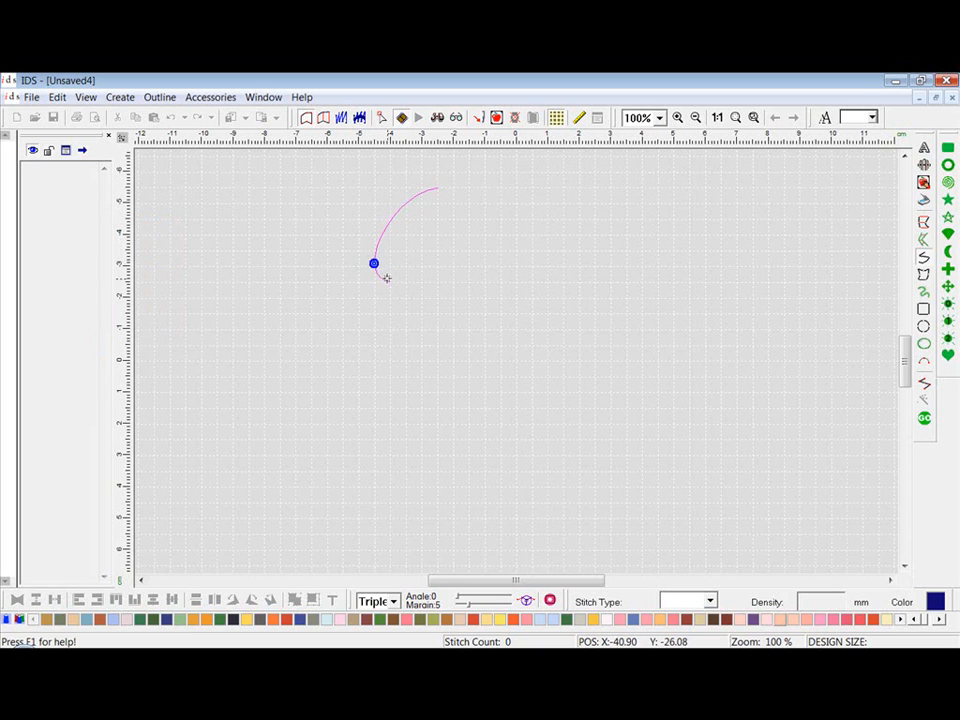
{"action": "left_click", "coordinate": [435, 358]}
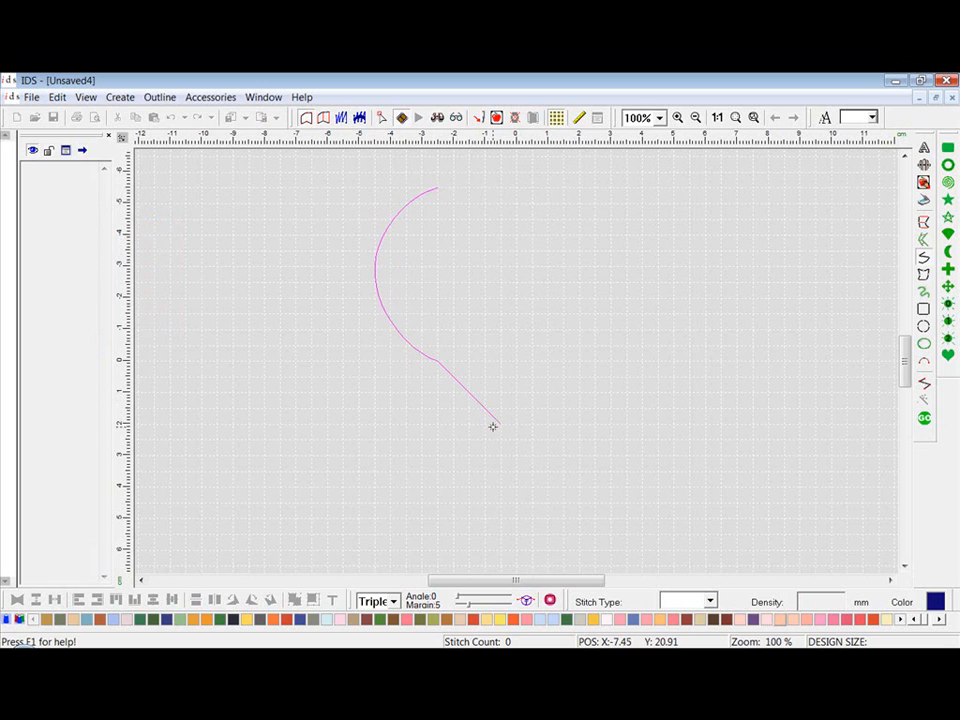
{"action": "left_click", "coordinate": [500, 437]}
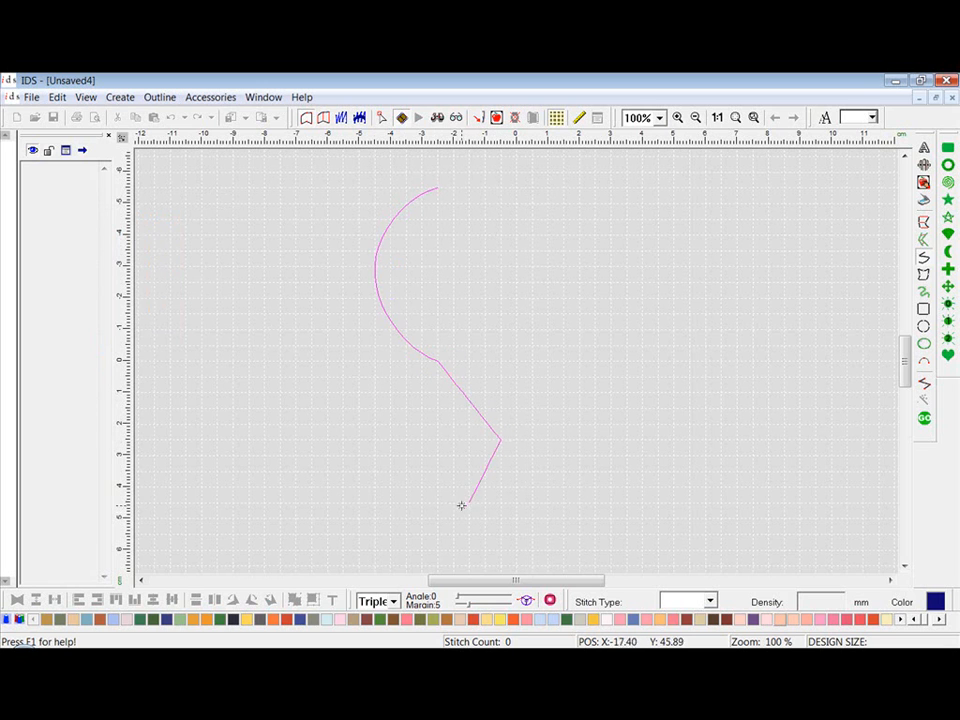
{"action": "key", "text": "BackSpace"}
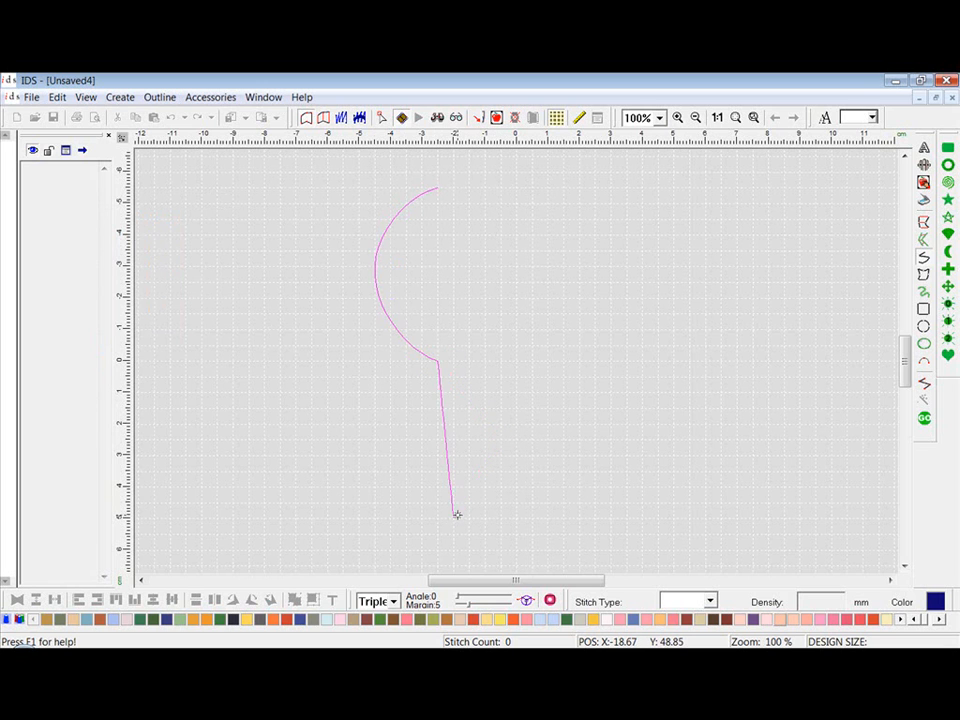
{"action": "right_click", "coordinate": [499, 441]}
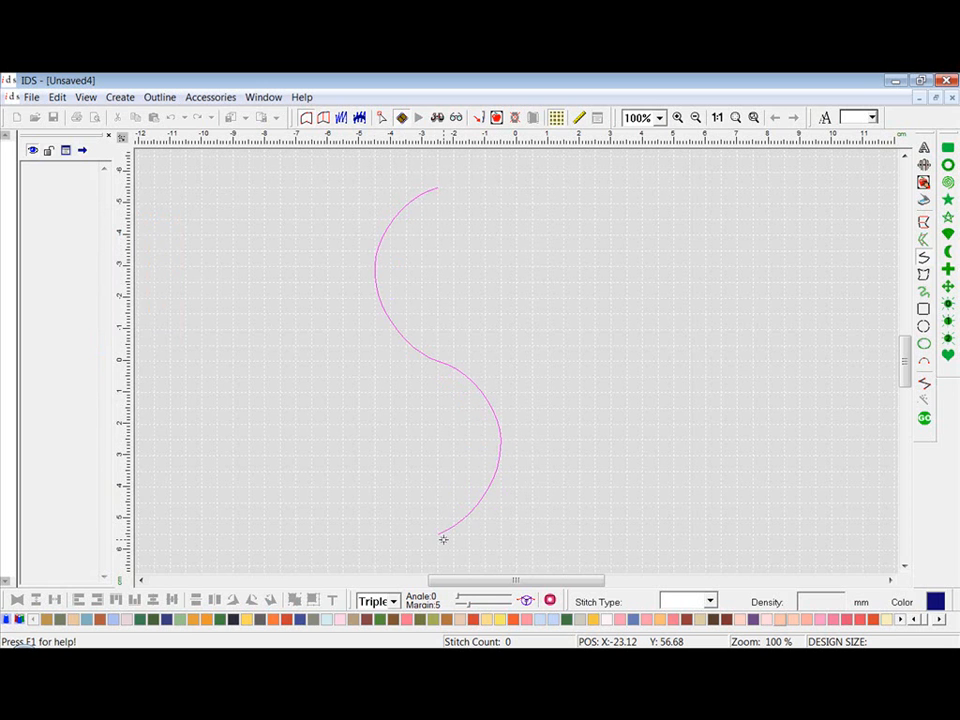
{"action": "key", "text": "Return"}
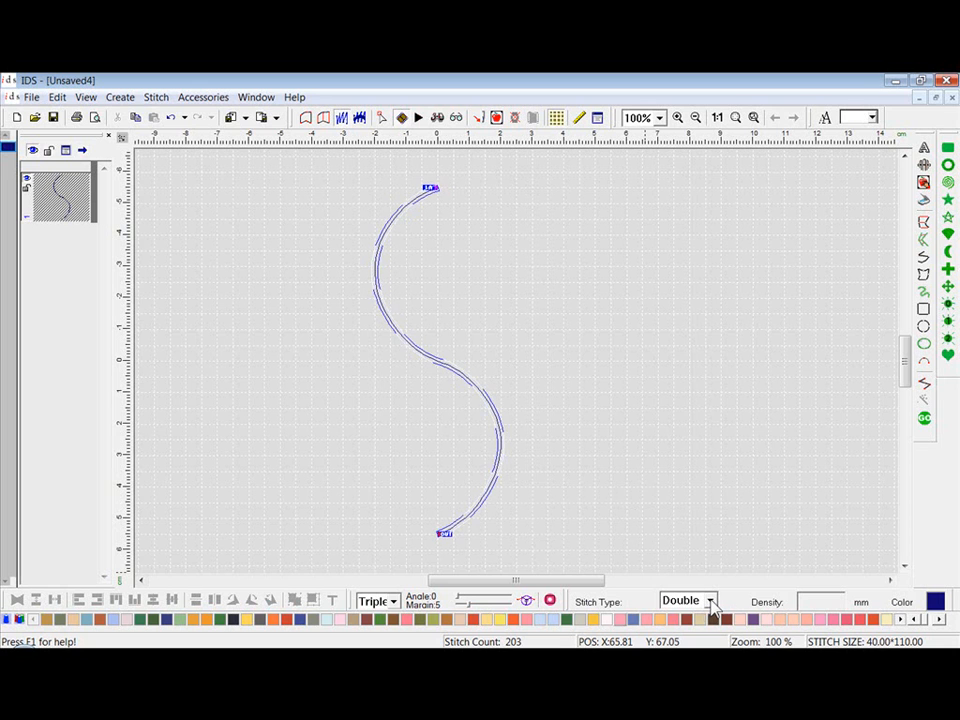
- Change the S-shaped line's stitch type to Run in its stitch properties
{"action": "left_click", "coordinate": [597, 118]}
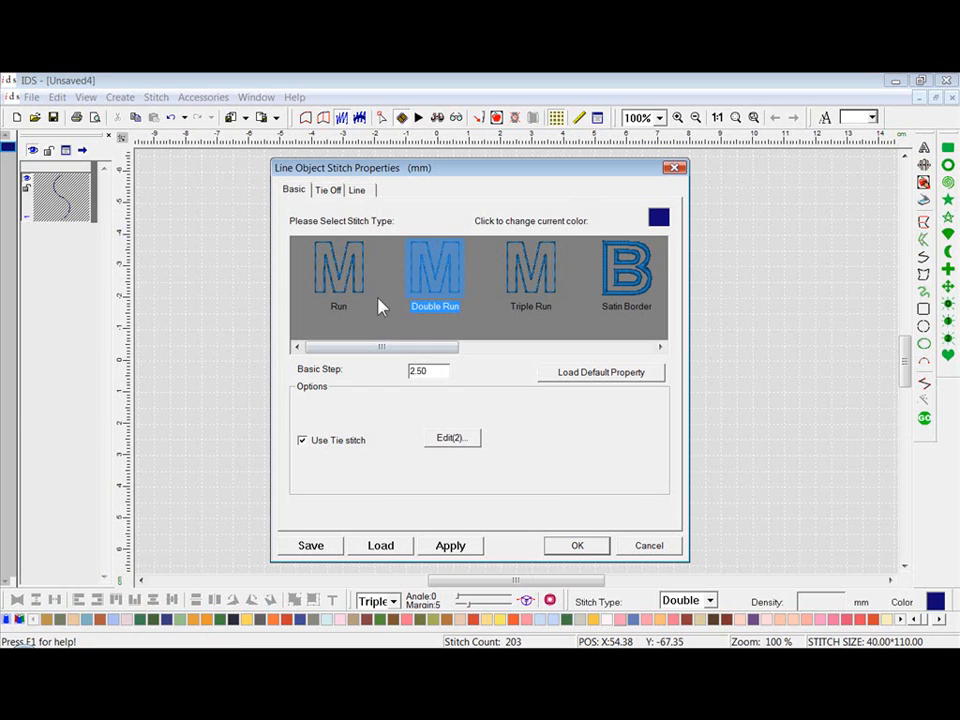
{"action": "left_click", "coordinate": [333, 283]}
{"action": "left_click", "coordinate": [577, 547]}
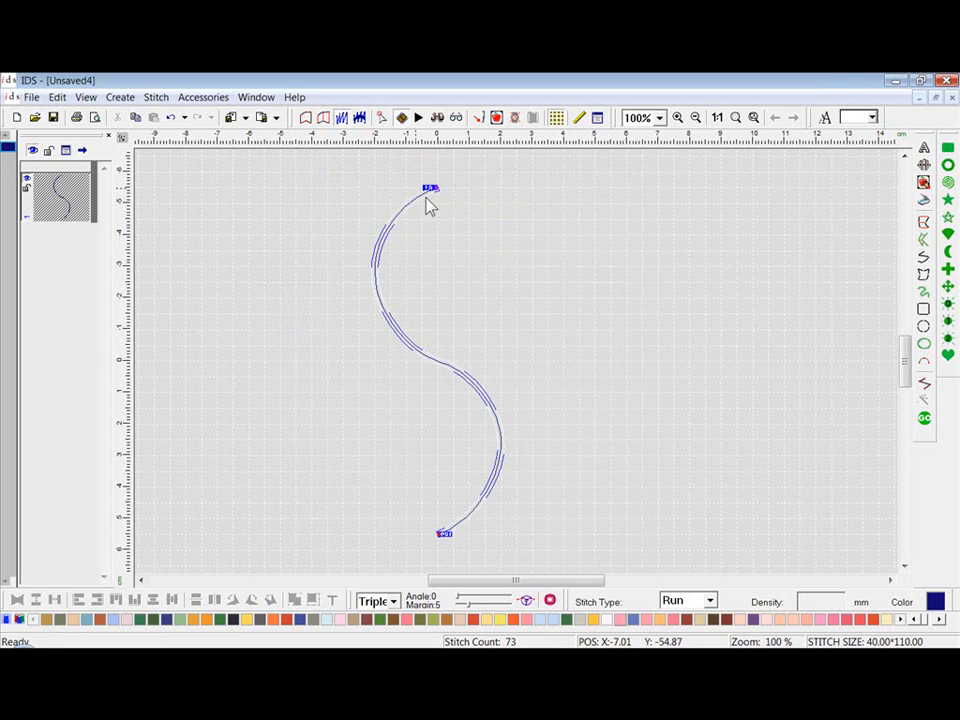
- Simulate the stitching of the S-shaped line, and return to editing with nothing selected
{"action": "left_click", "coordinate": [419, 118]}
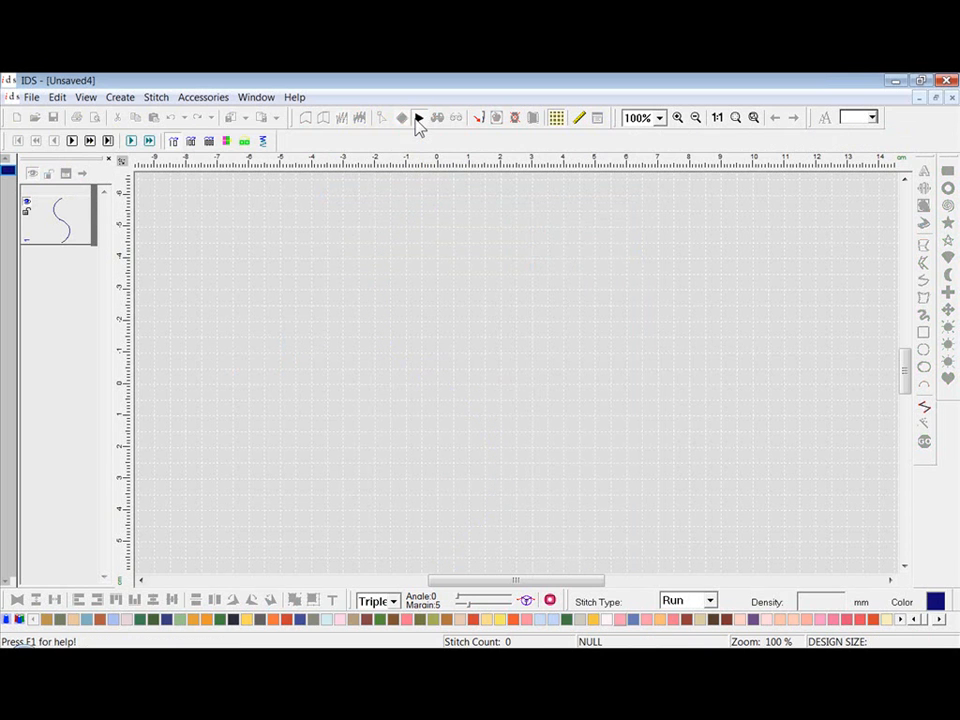
{"action": "left_click", "coordinate": [72, 140]}
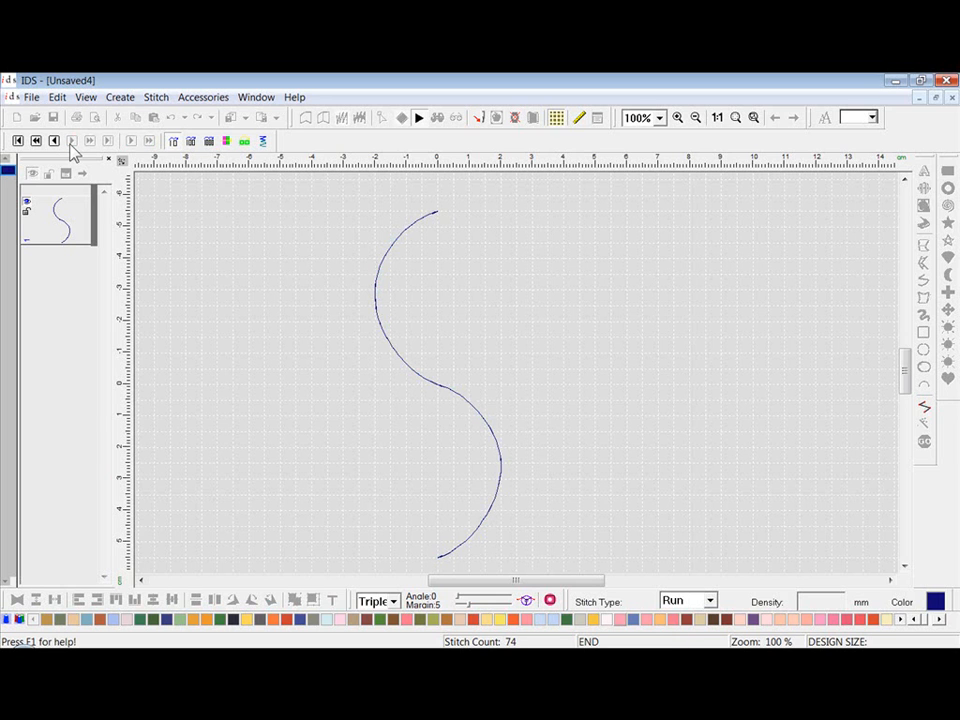
{"action": "left_click", "coordinate": [421, 120]}
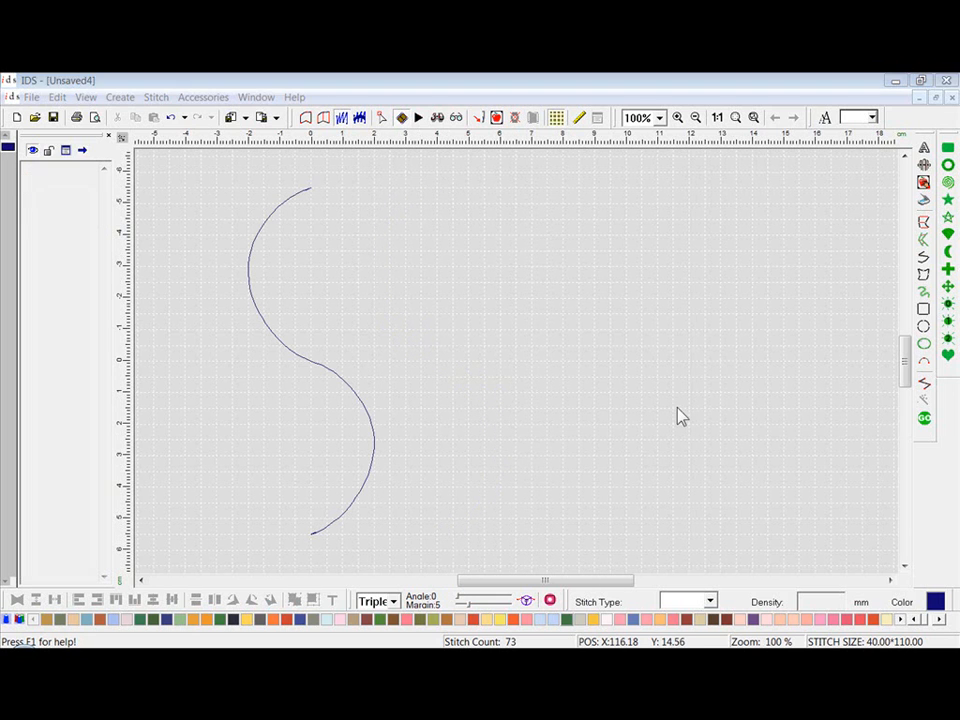
{"action": "left_click", "coordinate": [677, 407]}
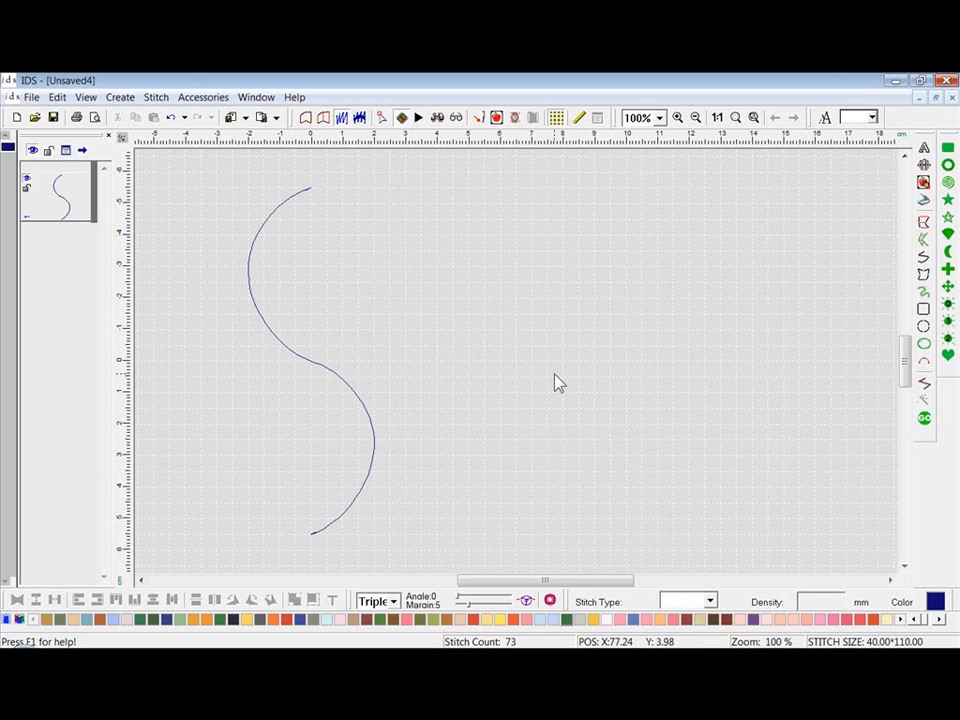
- Draw a looping Free Hand line about 76 mm wide and 58 mm high beside the S-curve, ending in three overlapping loops, and exit the tool
{"action": "left_click", "coordinate": [922, 262]}
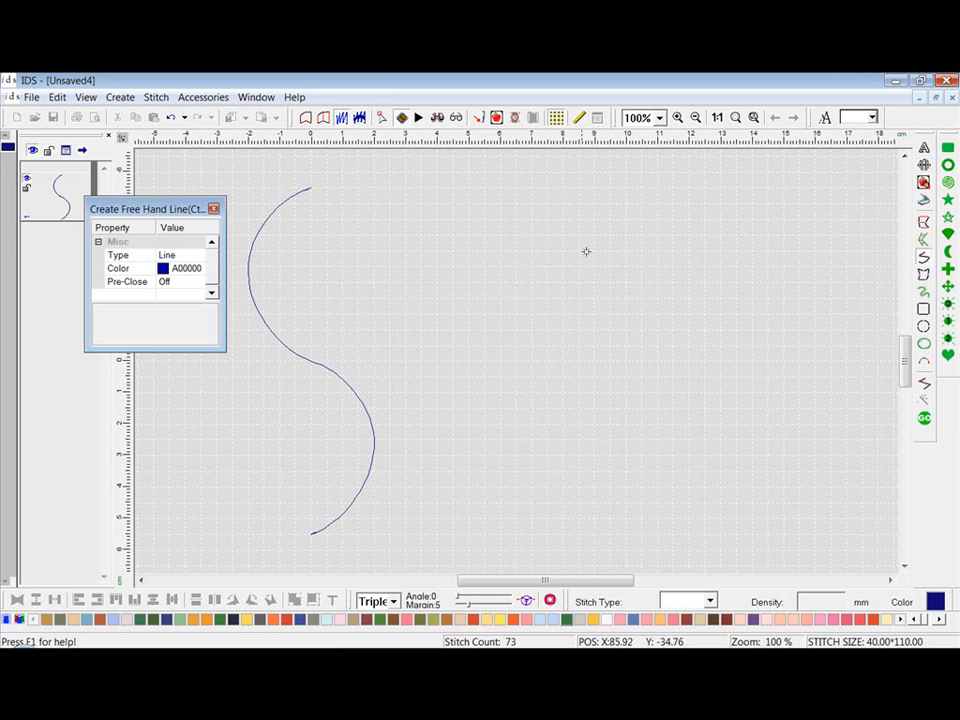
{"action": "left_click", "coordinate": [469, 186]}
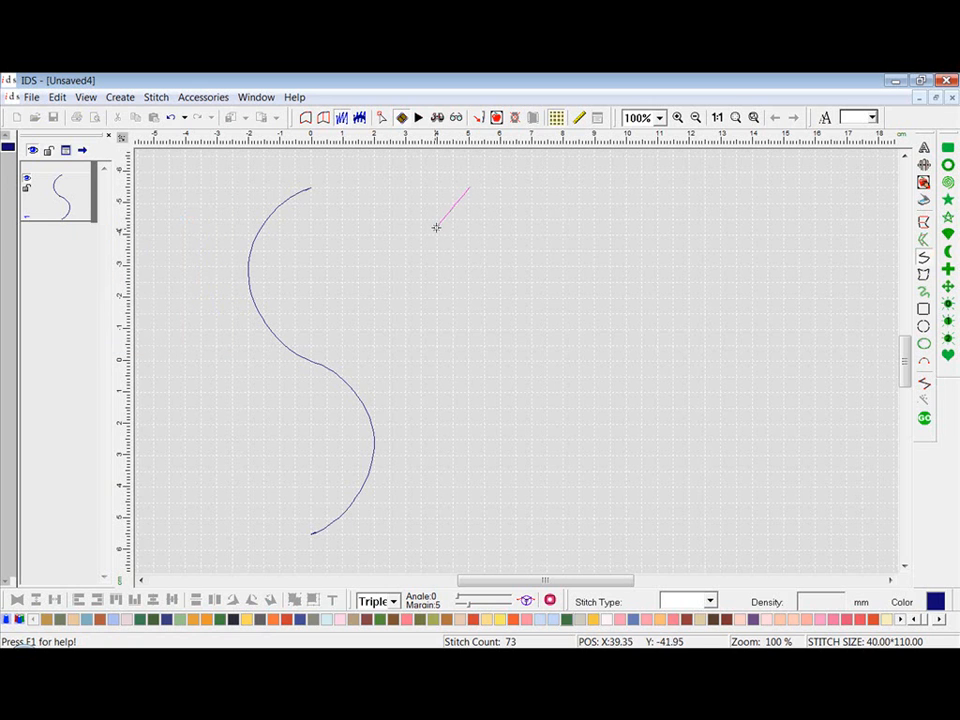
{"action": "left_click", "coordinate": [419, 300]}
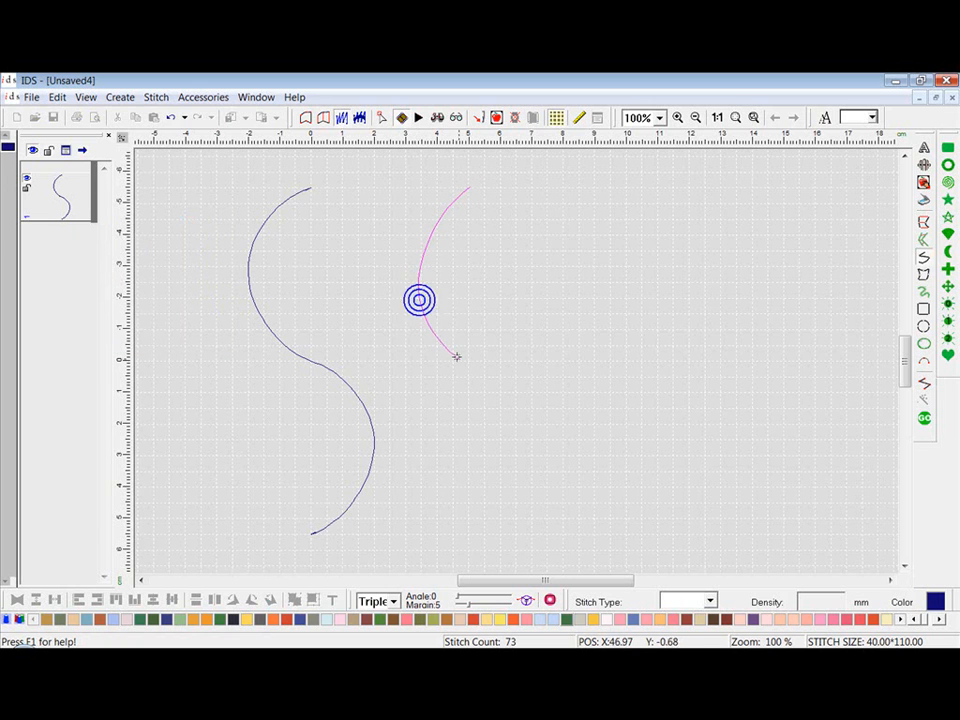
{"action": "left_click", "coordinate": [482, 369]}
{"action": "left_click", "coordinate": [473, 314]}
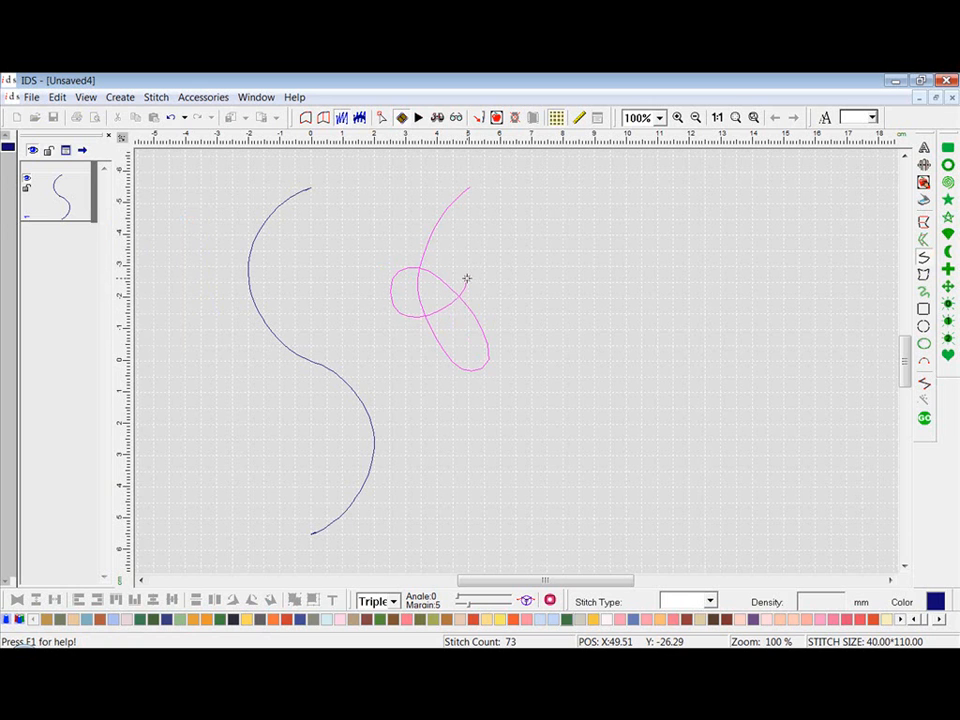
{"action": "left_click", "coordinate": [482, 214]}
{"action": "left_click", "coordinate": [533, 206]}
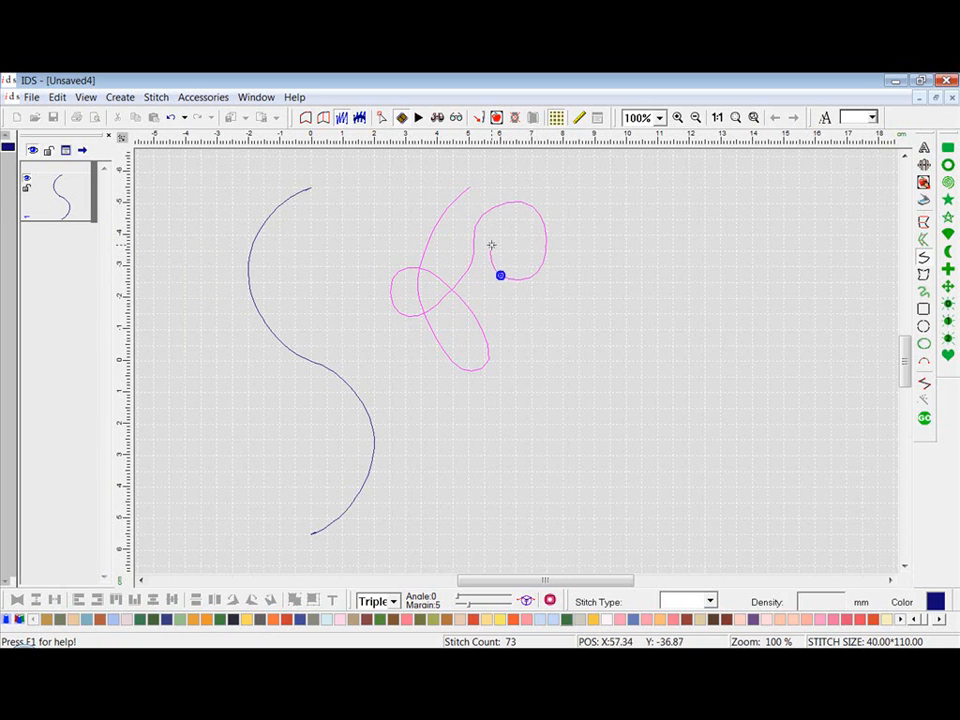
{"action": "left_click", "coordinate": [499, 217]}
{"action": "left_click", "coordinate": [572, 223]}
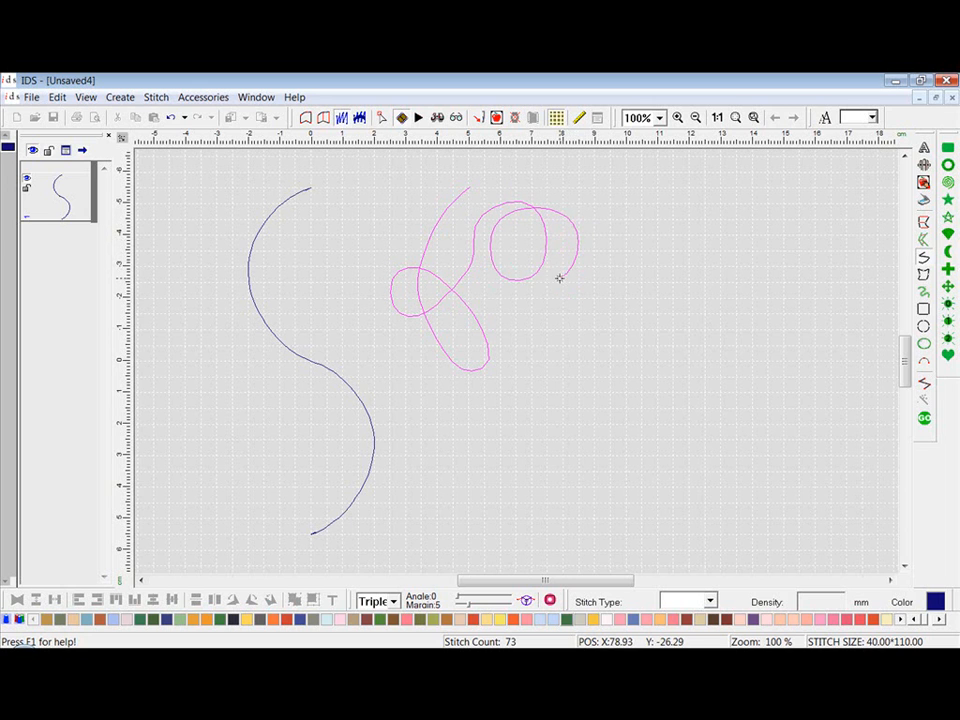
{"action": "left_click", "coordinate": [561, 276]}
{"action": "left_click", "coordinate": [516, 262]}
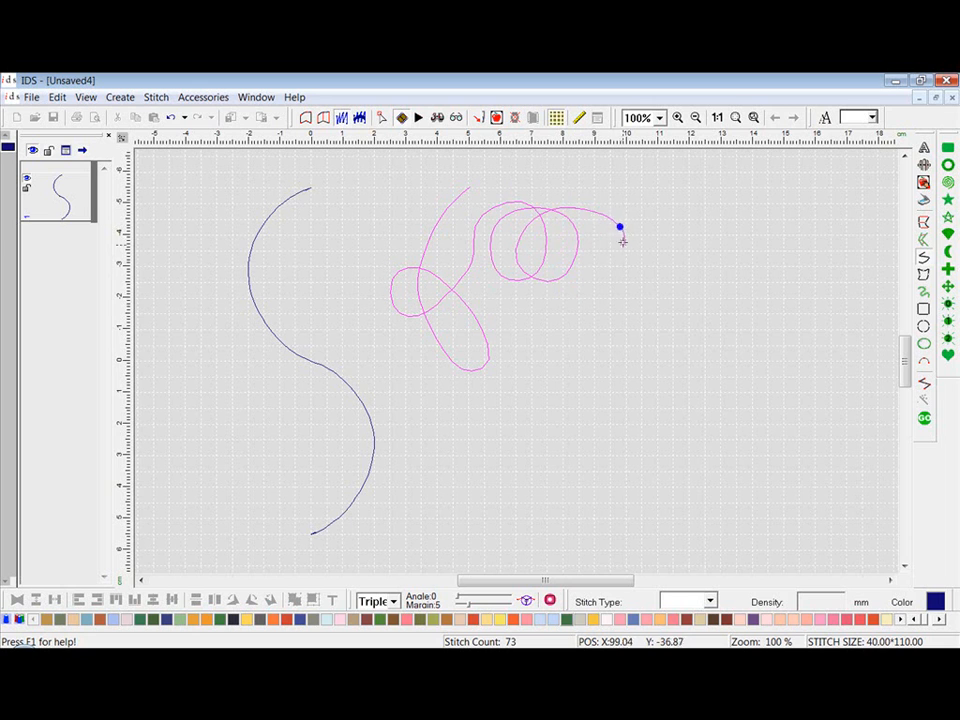
{"action": "left_click", "coordinate": [606, 279]}
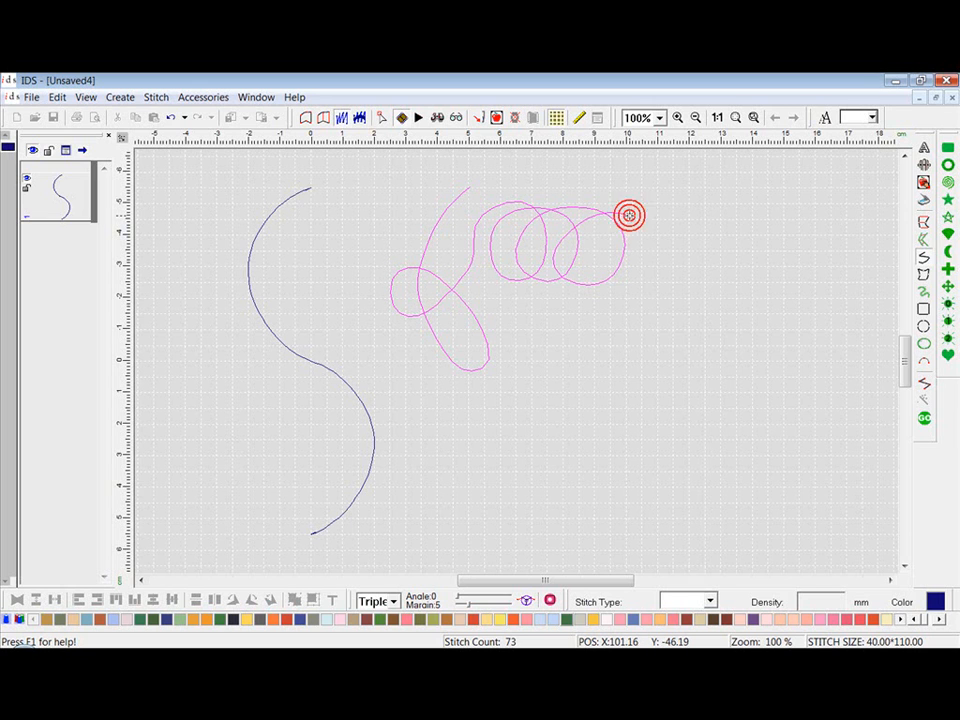
{"action": "right_click", "coordinate": [629, 215]}
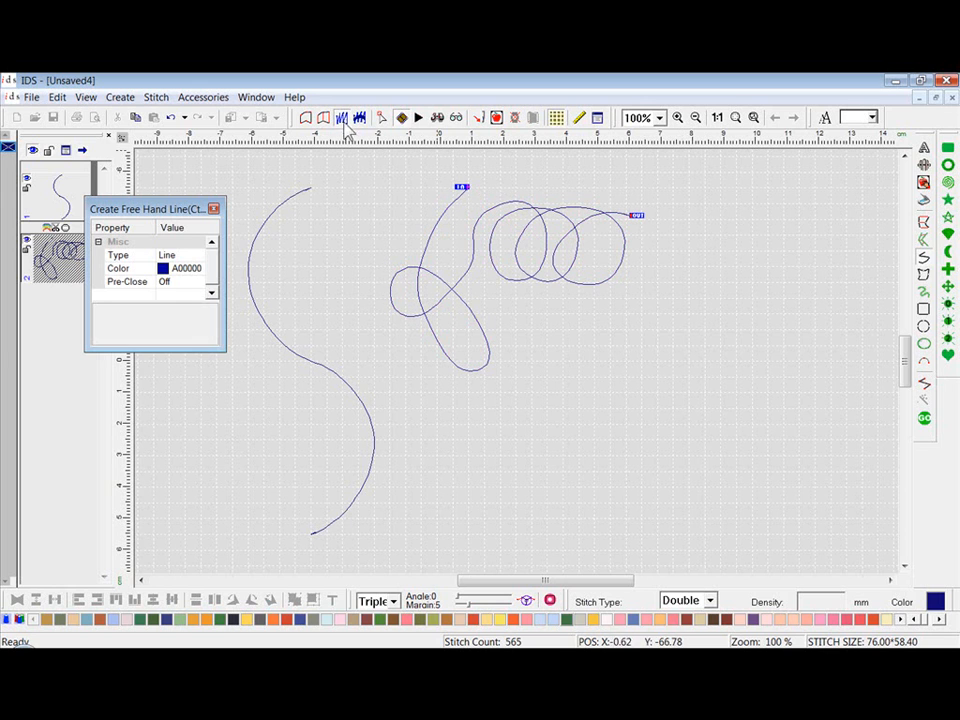
{"action": "right_click", "coordinate": [624, 275]}
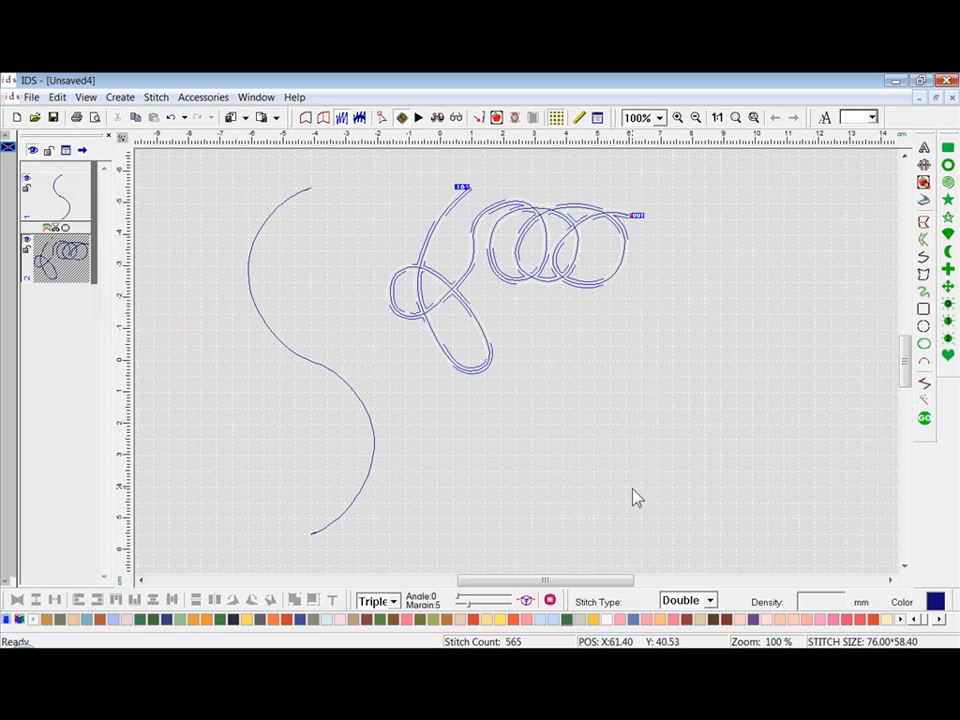
- Set the looping line's stitch type to Run and simulate the stitching of the whole design
{"action": "left_click", "coordinate": [711, 603]}
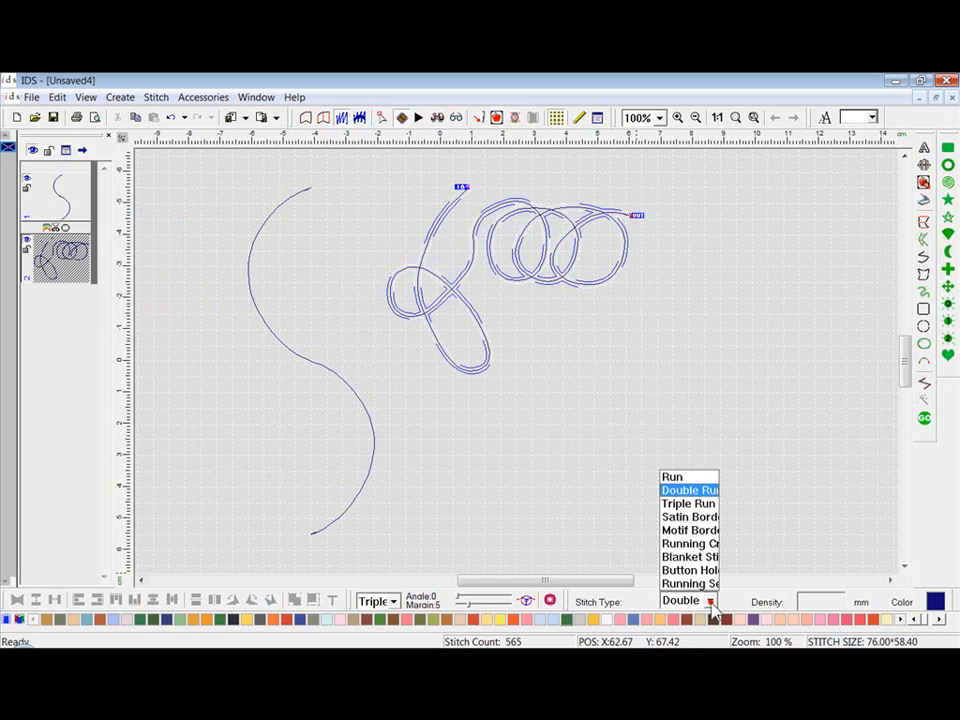
{"action": "left_click", "coordinate": [703, 478]}
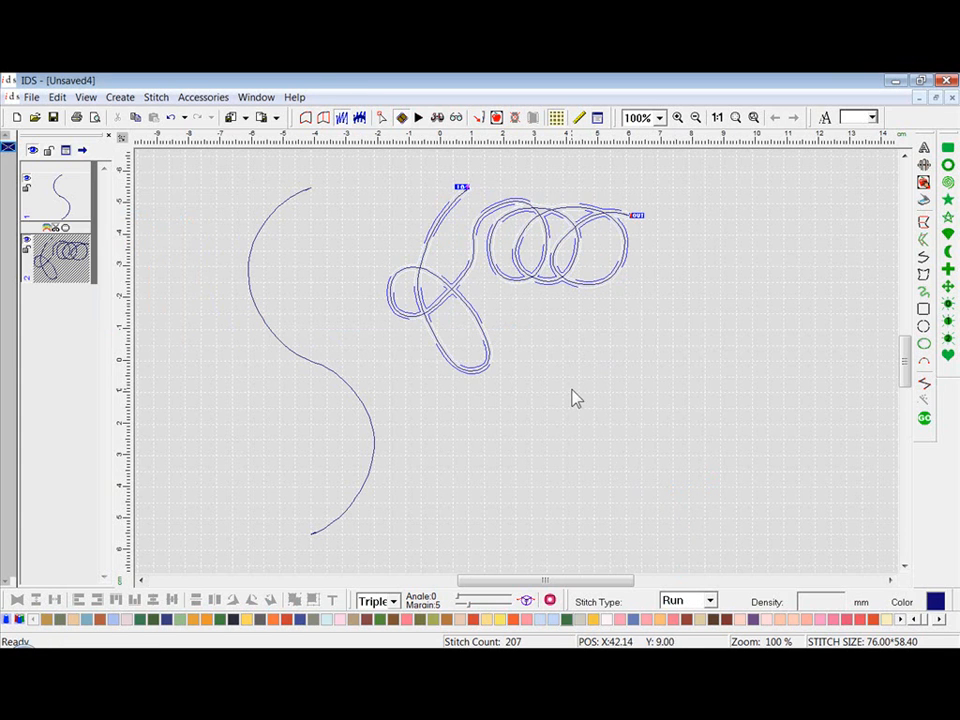
{"action": "left_click", "coordinate": [419, 118]}
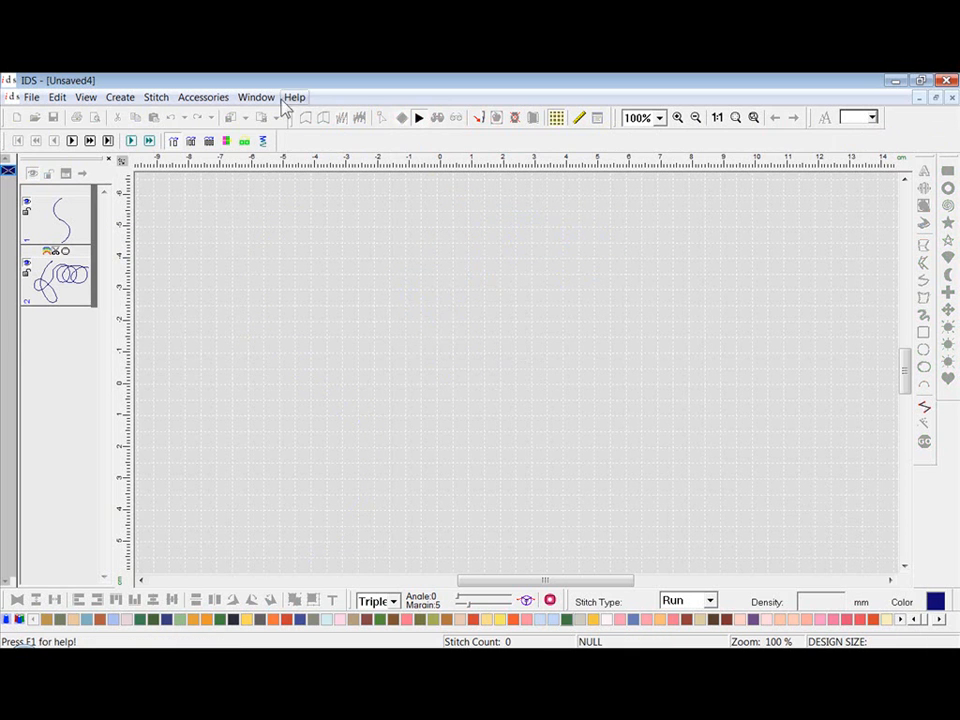
{"action": "left_click", "coordinate": [129, 143]}
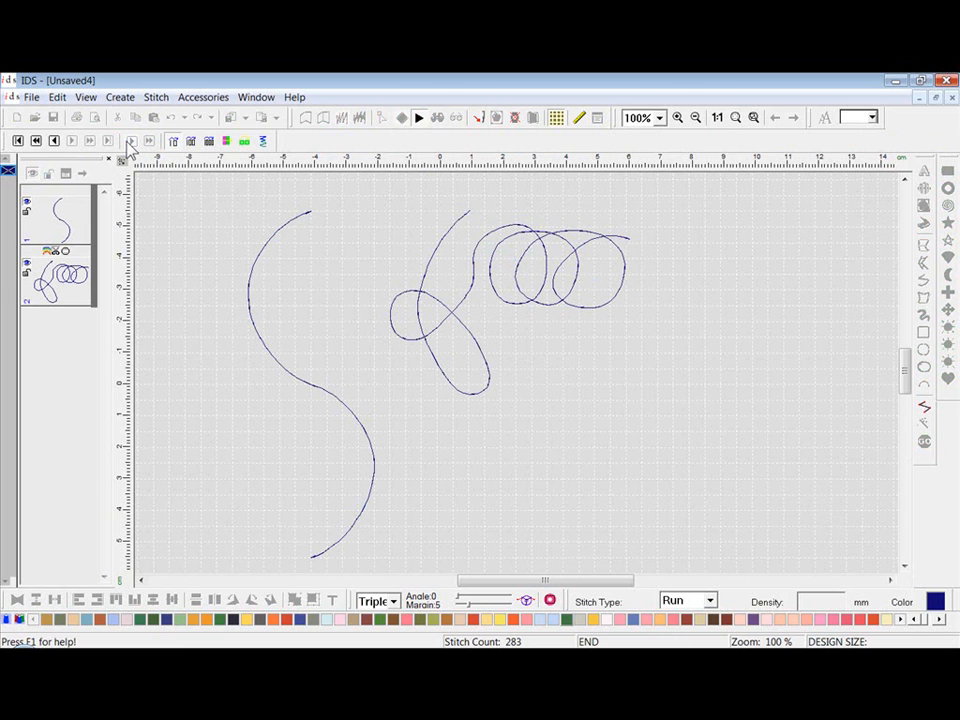
{"action": "left_click", "coordinate": [420, 118]}
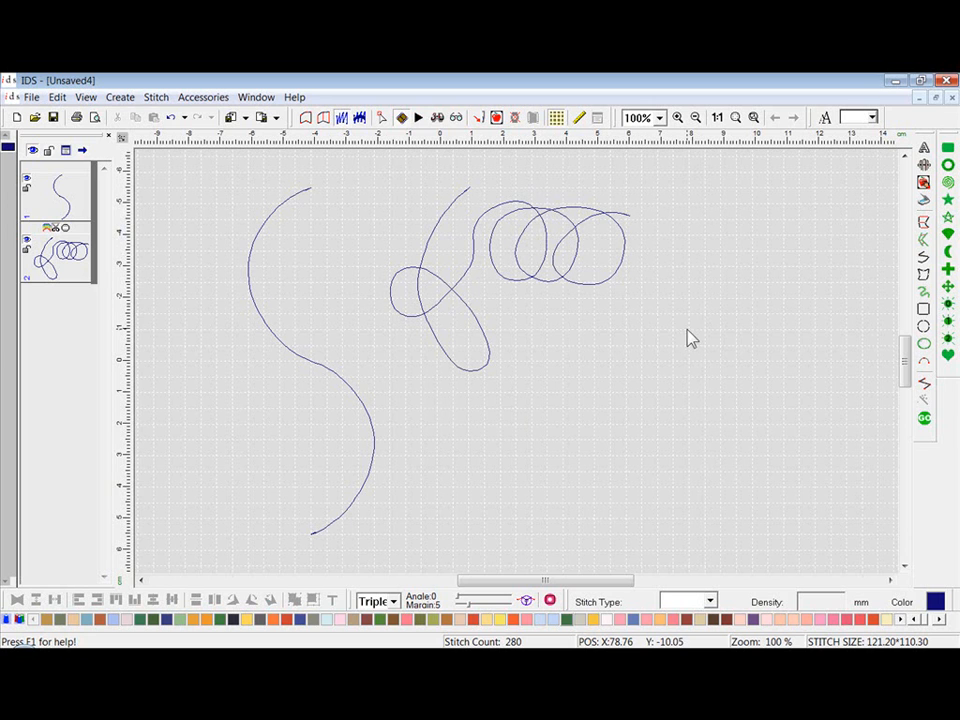
- Move the looping line's exit point to the stretch just before its three round loops and regenerate the stitches
{"action": "left_click", "coordinate": [625, 252]}
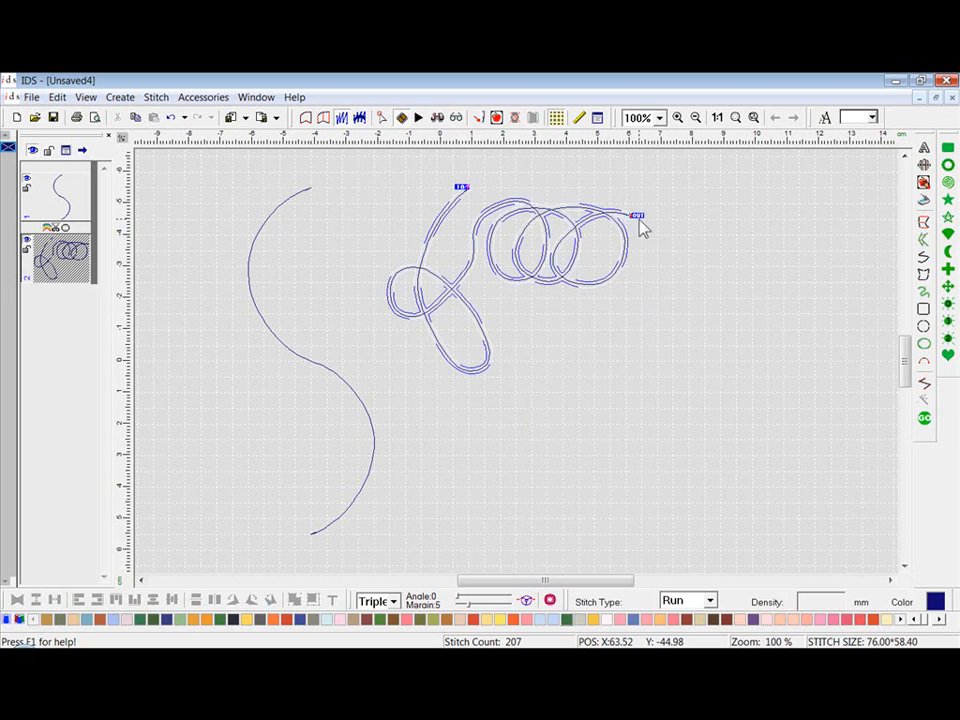
{"action": "left_click_drag", "start_coordinate": [641, 223], "coordinate": [480, 253]}
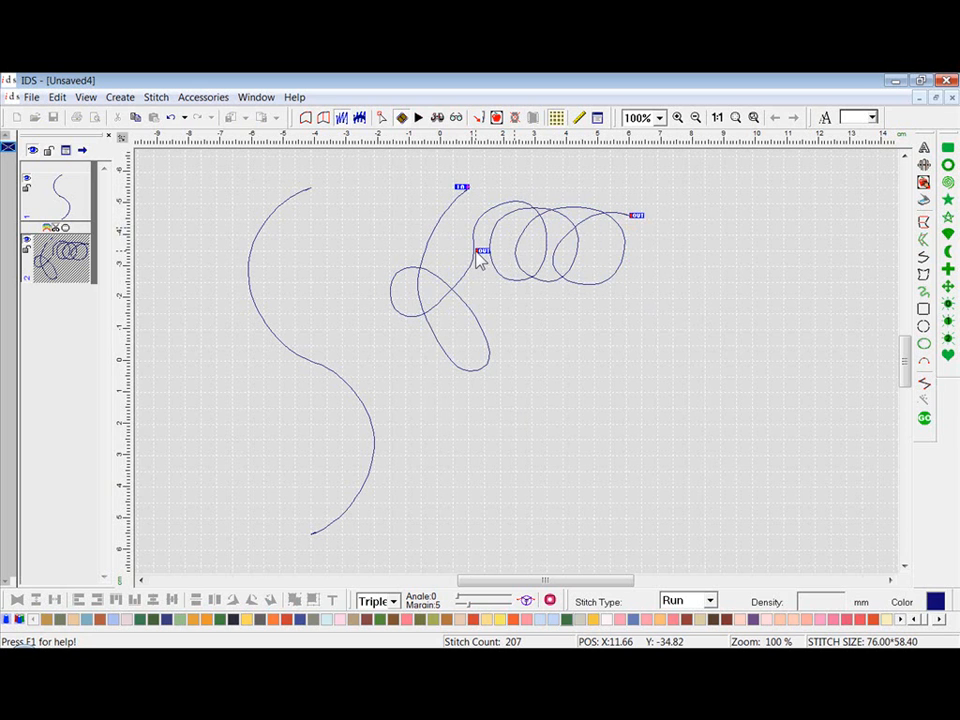
{"action": "left_click", "coordinate": [926, 424]}
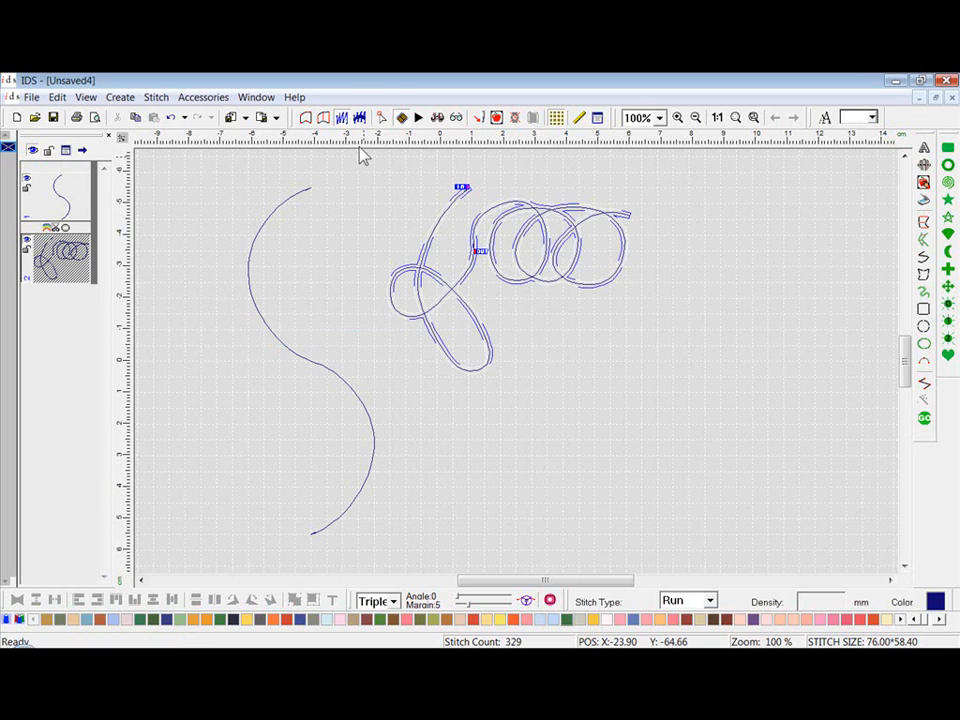
- Simulate the stitching of the whole design from the first stitch to the last, and return to editing
{"action": "left_click", "coordinate": [417, 118]}
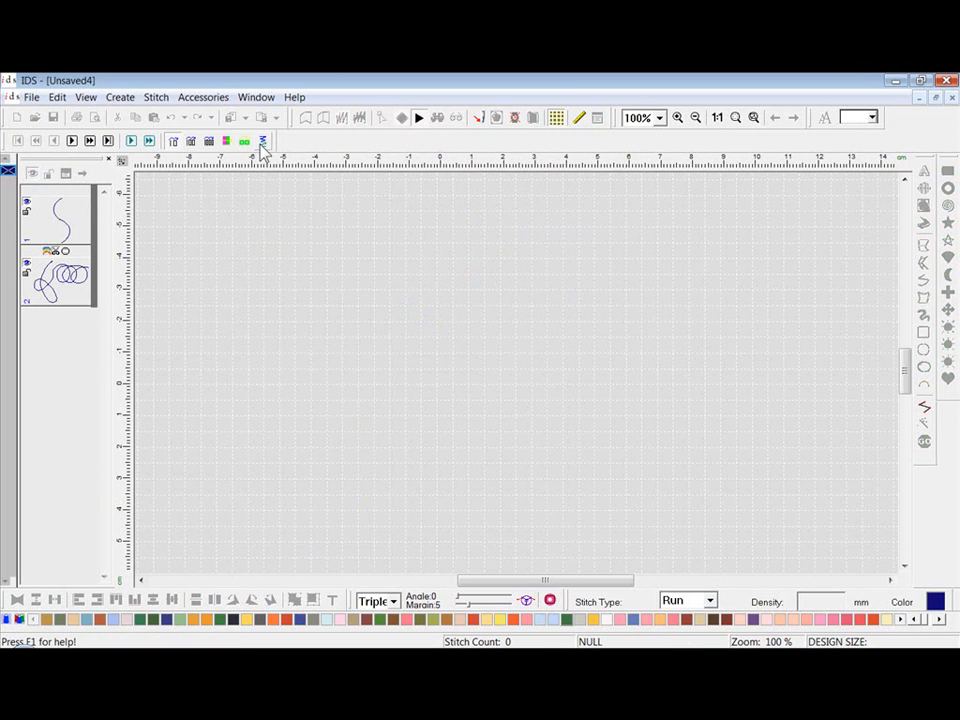
{"action": "left_click", "coordinate": [131, 141]}
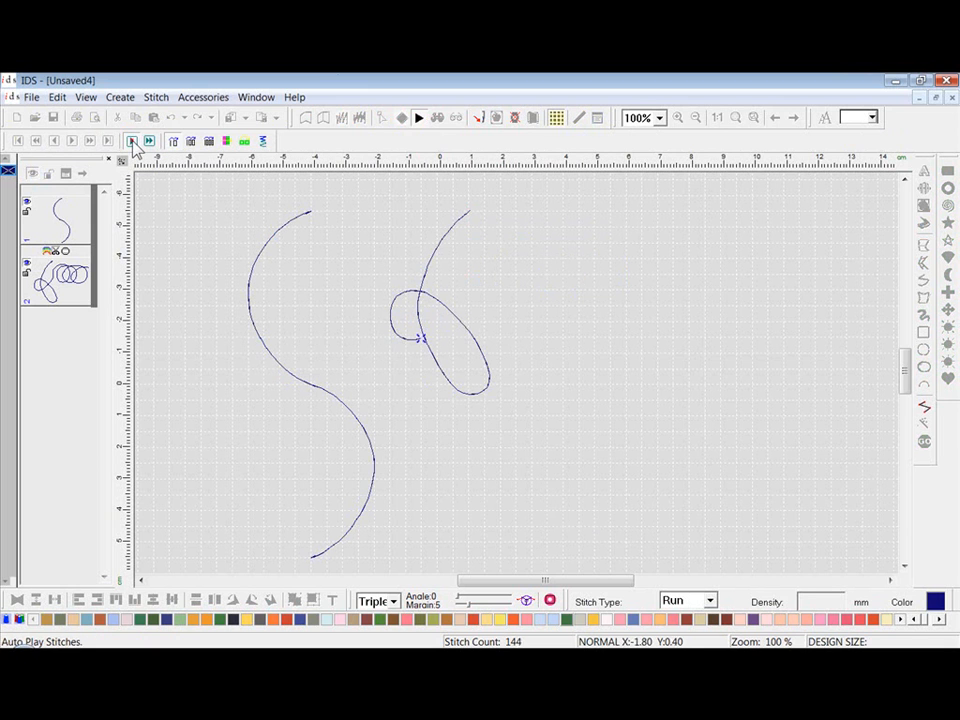
{"action": "left_click", "coordinate": [75, 142]}
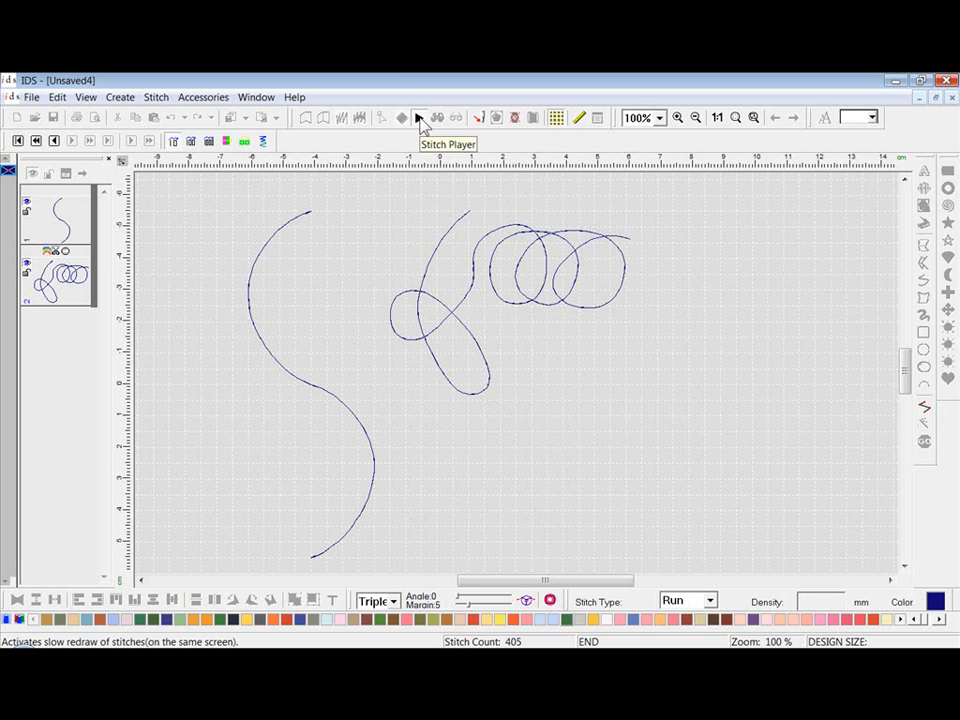
{"action": "left_click", "coordinate": [420, 120]}
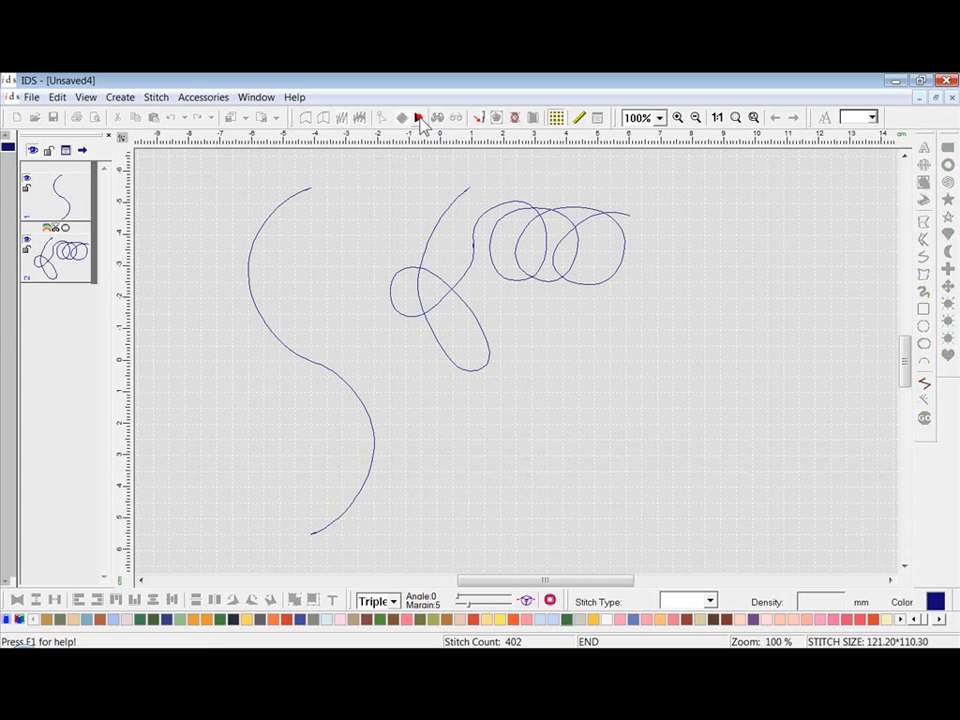
- Move the looping line's exit point to the line's far end, past the three round loops, and regenerate the stitches
{"action": "left_click", "coordinate": [476, 251]}
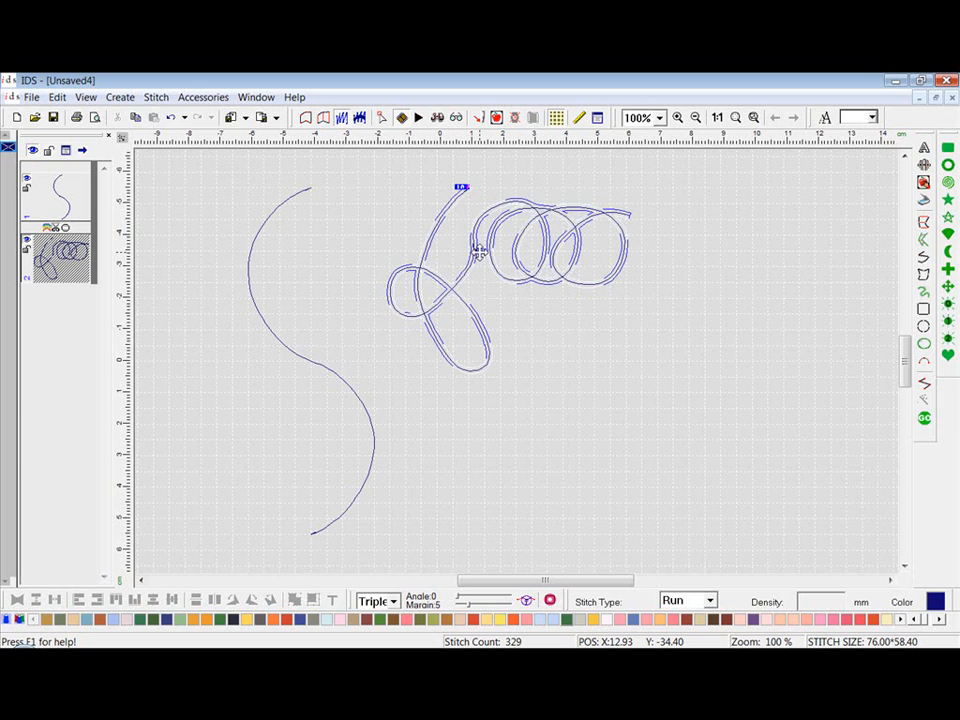
{"action": "mouse_move", "coordinate": [480, 258]}
{"action": "left_mouse_down"}
{"action": "mouse_move", "coordinate": [476, 250]}
{"action": "mouse_move", "coordinate": [628, 216]}
{"action": "mouse_move", "coordinate": [641, 224]}
{"action": "left_mouse_up"}
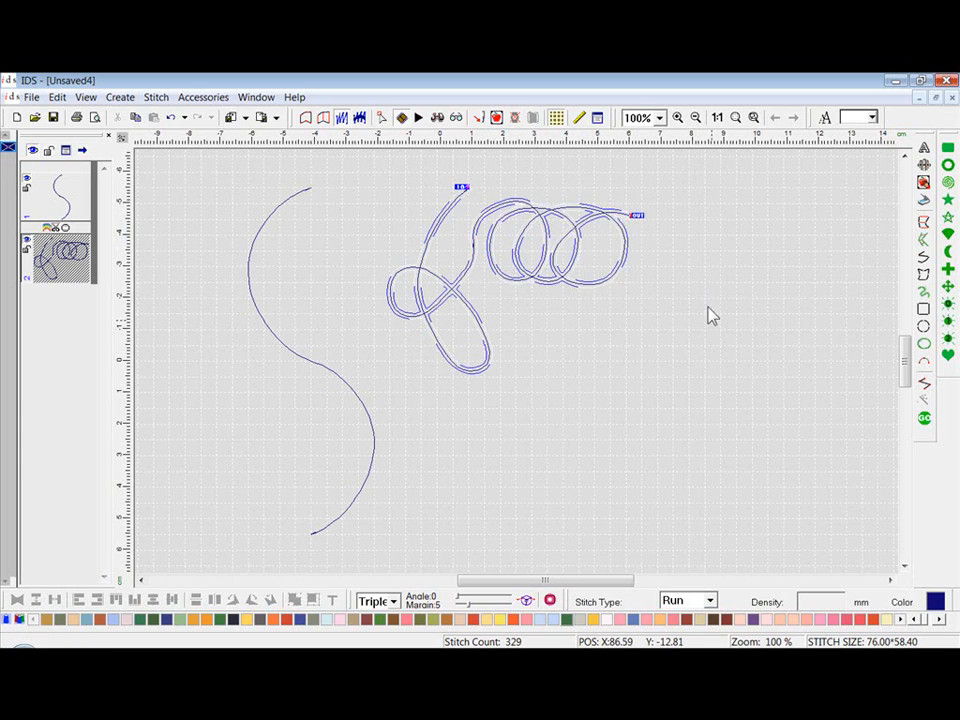
{"action": "left_click", "coordinate": [922, 412]}
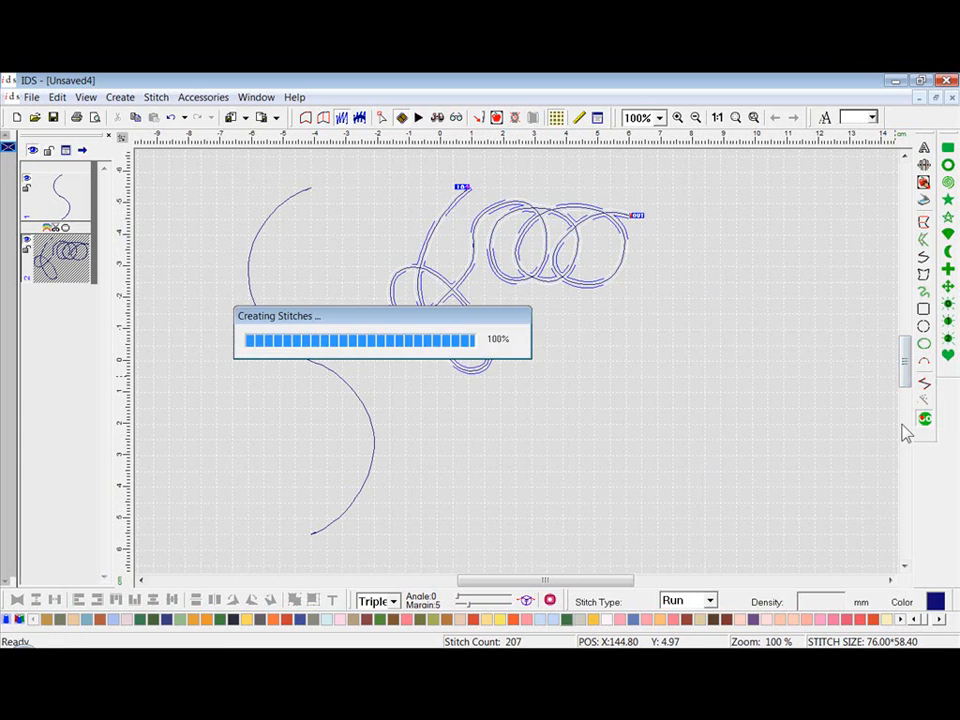
{"action": "left_click", "coordinate": [695, 323]}
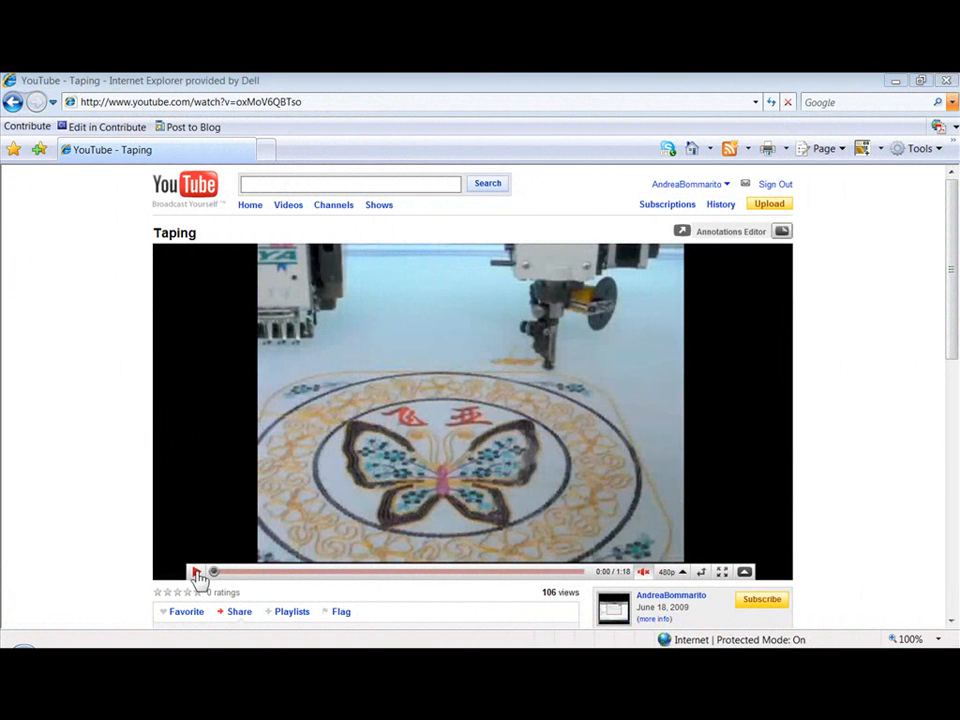
- Switch to the YouTube page in Internet Explorer and play the "Taping" video
{"action": "left_click", "coordinate": [197, 574]}
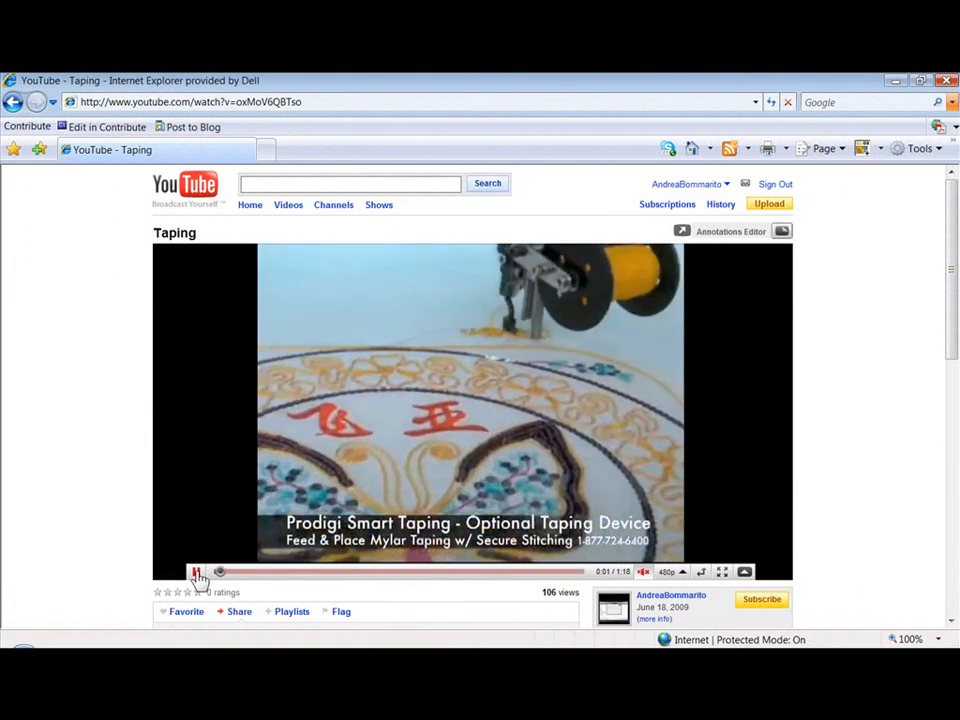